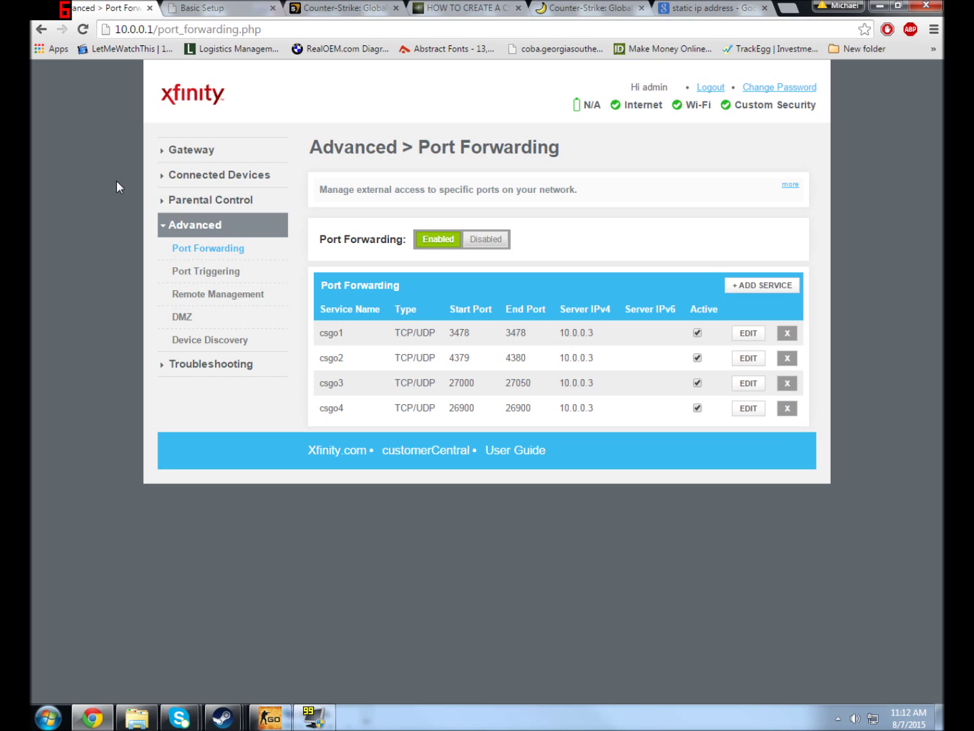
- Review the CS:GO dedicated server guides on the Valve Developer Community wiki, the csgoguider blog and GameBanana
left_click(393, 8)
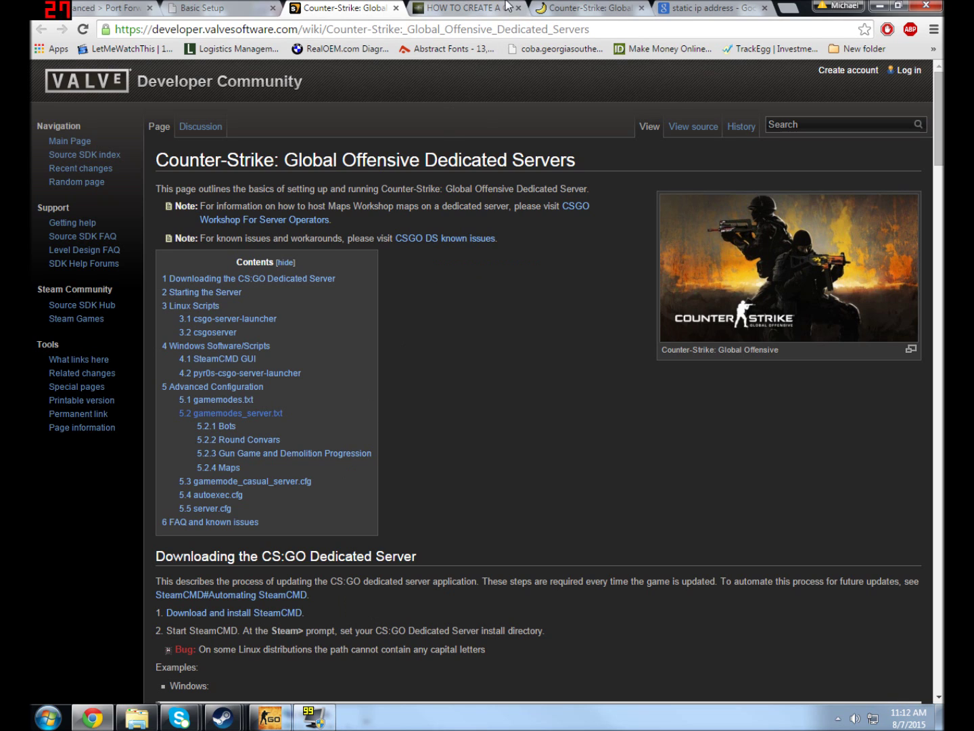
scroll(389, 453, "down", 2)
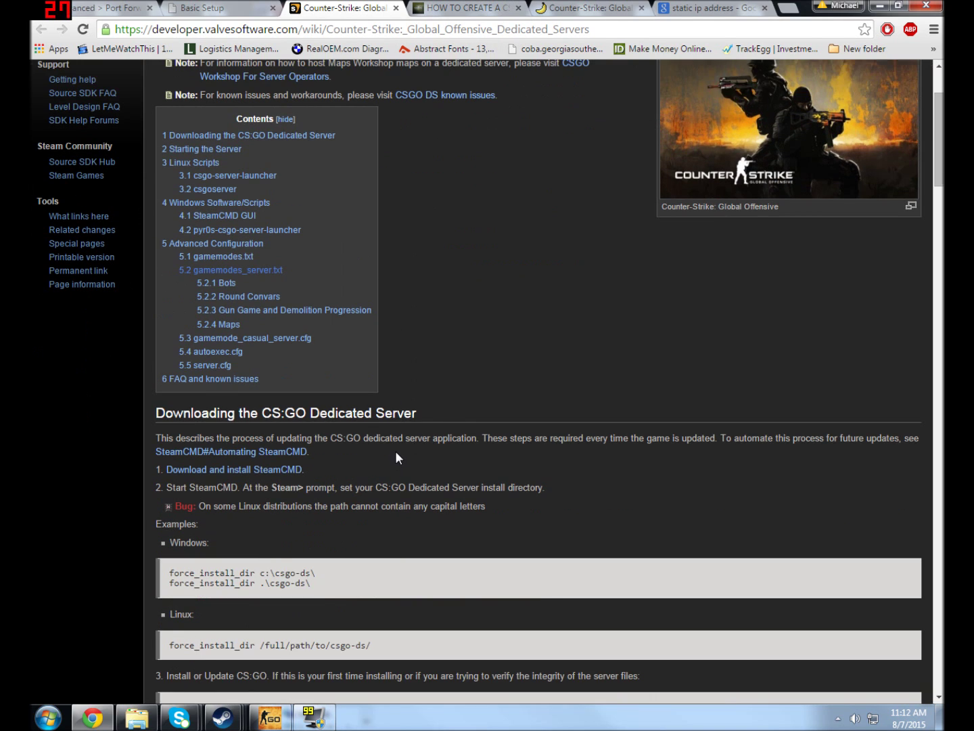
scroll(395, 451, "up", 1)
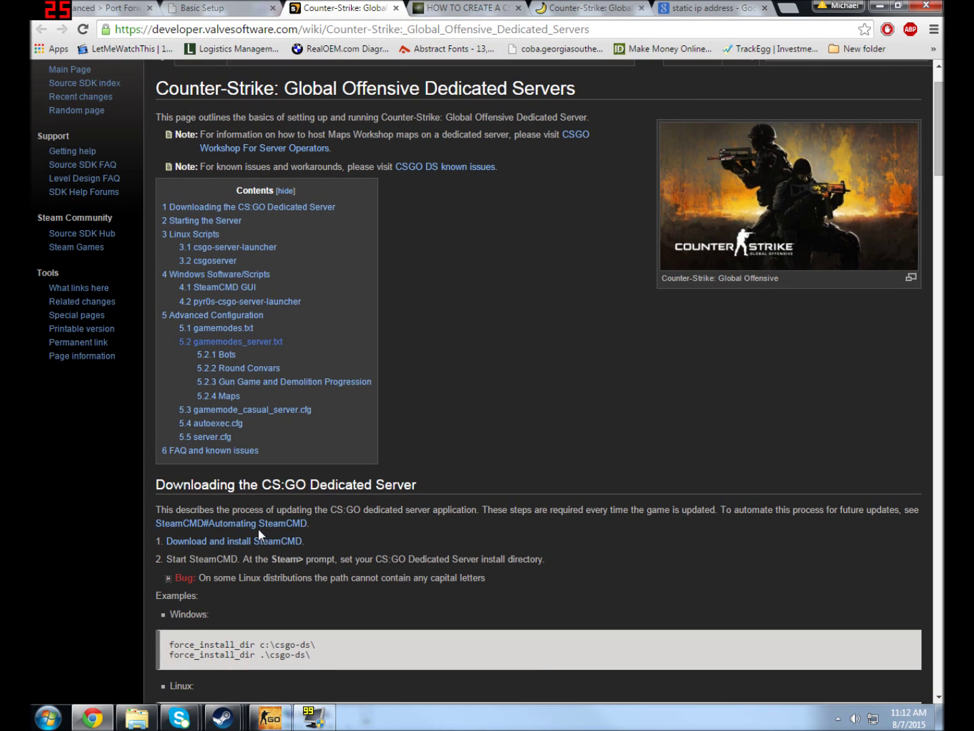
left_click(464, 9)
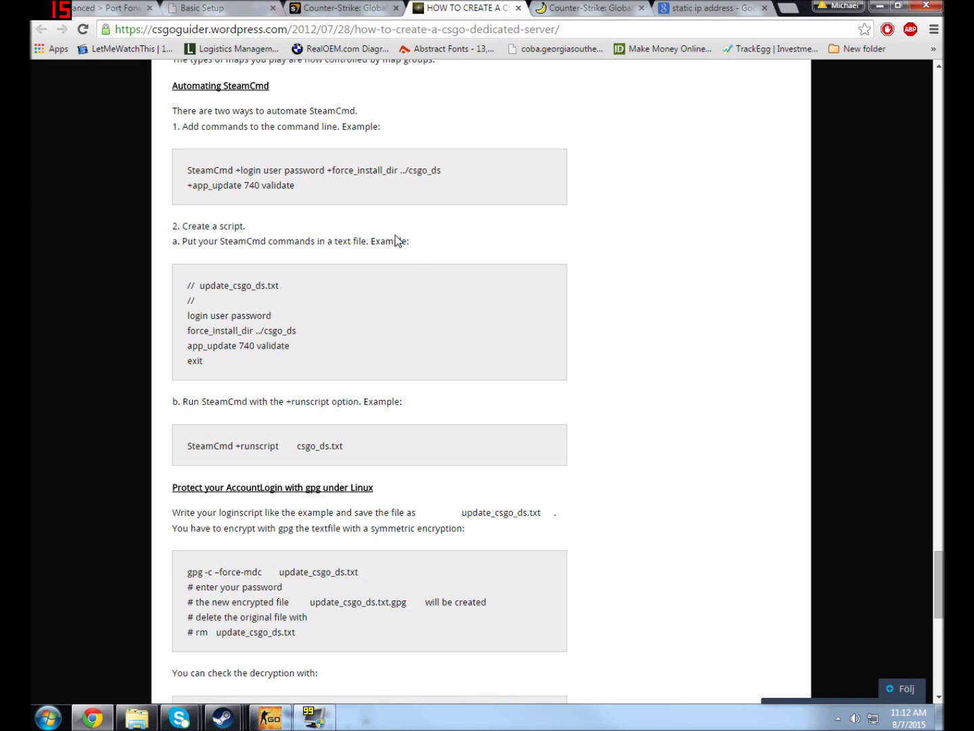
left_click(626, 9)
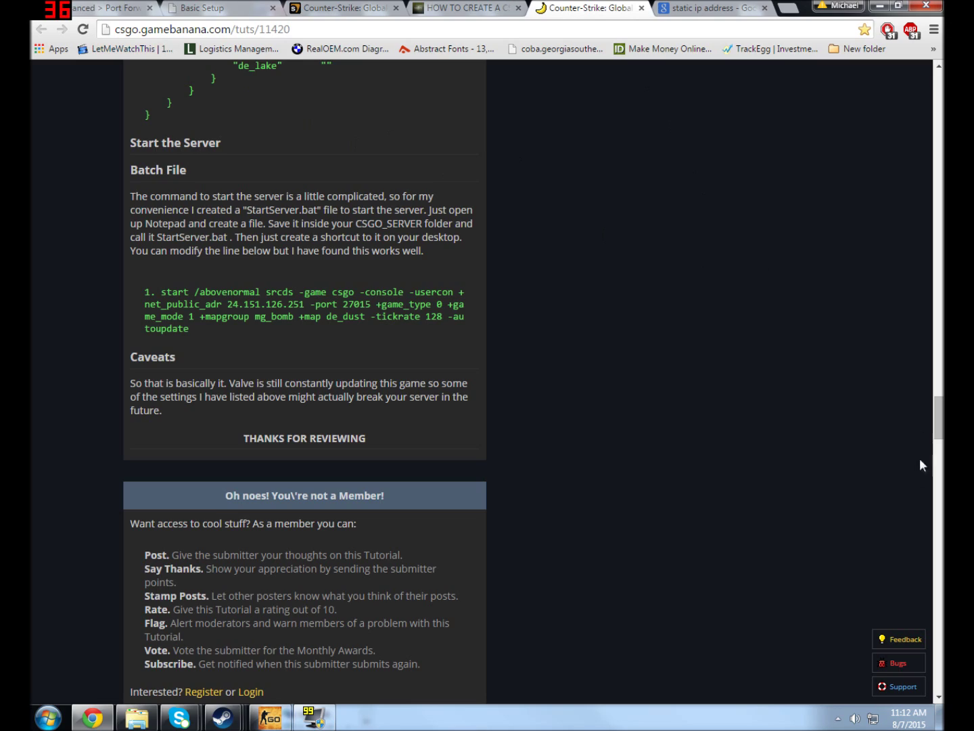
left_click_drag(938, 417, 918, 82)
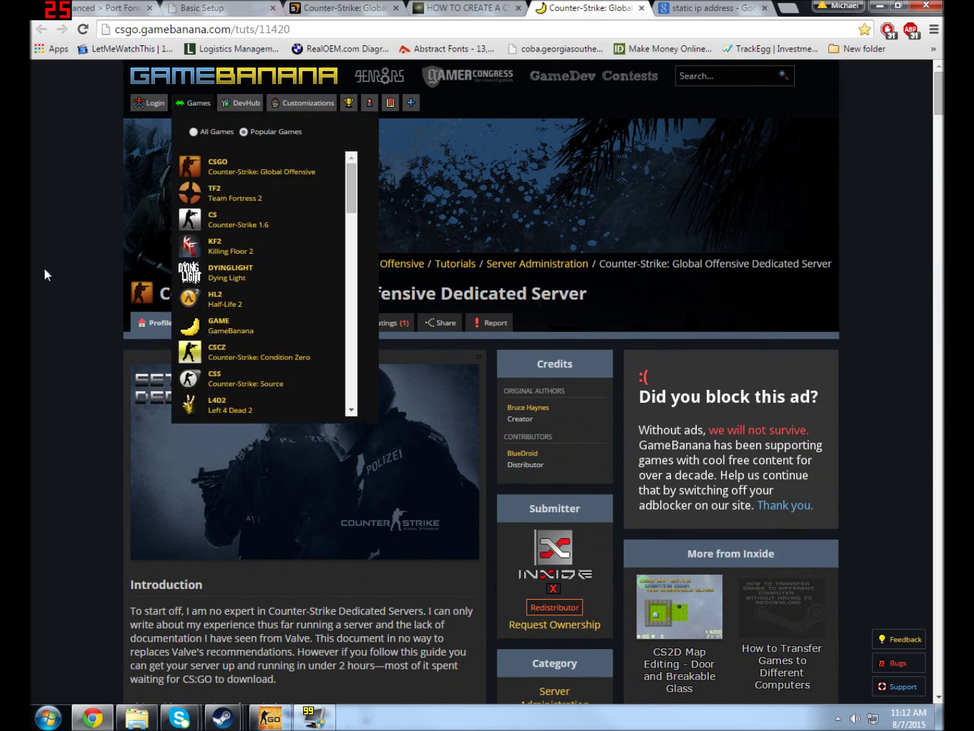
scroll(153, 319, "down", 5)
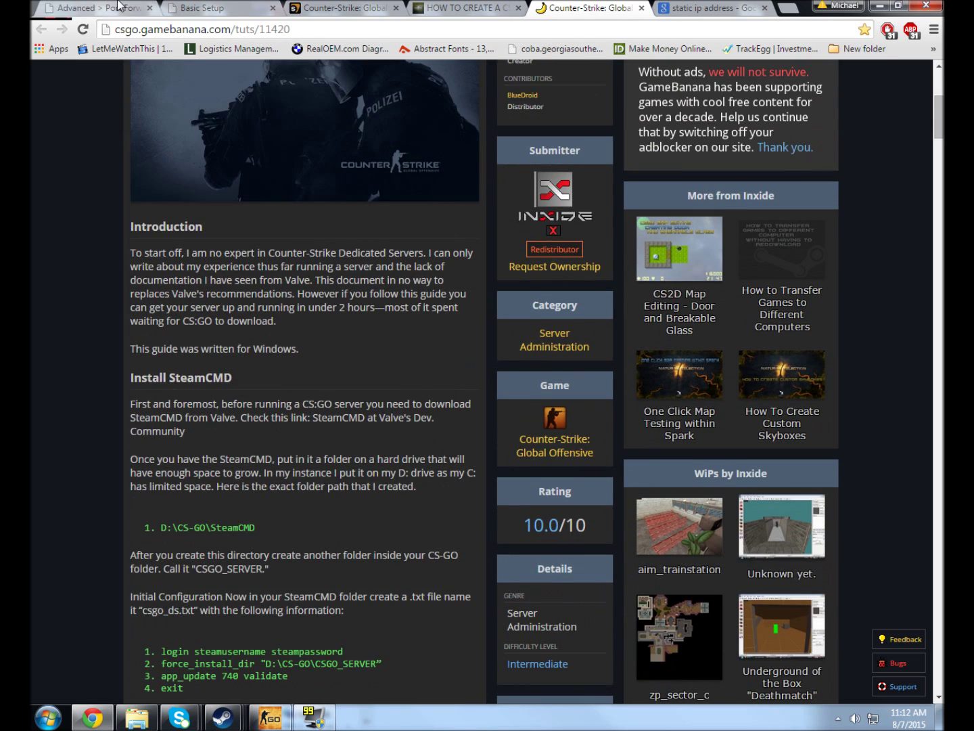
- Compare the Xfinity port forwarding page with the Cisco router's Basic Setup page at 192.168.1.1
key("ctrl+1")
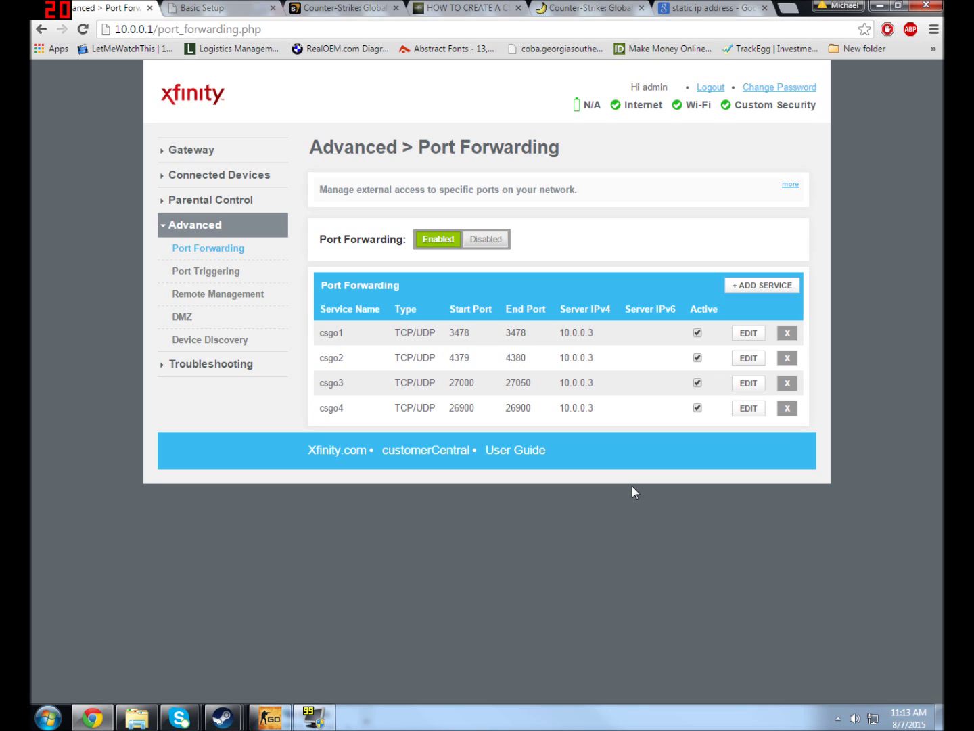
left_click(223, 7)
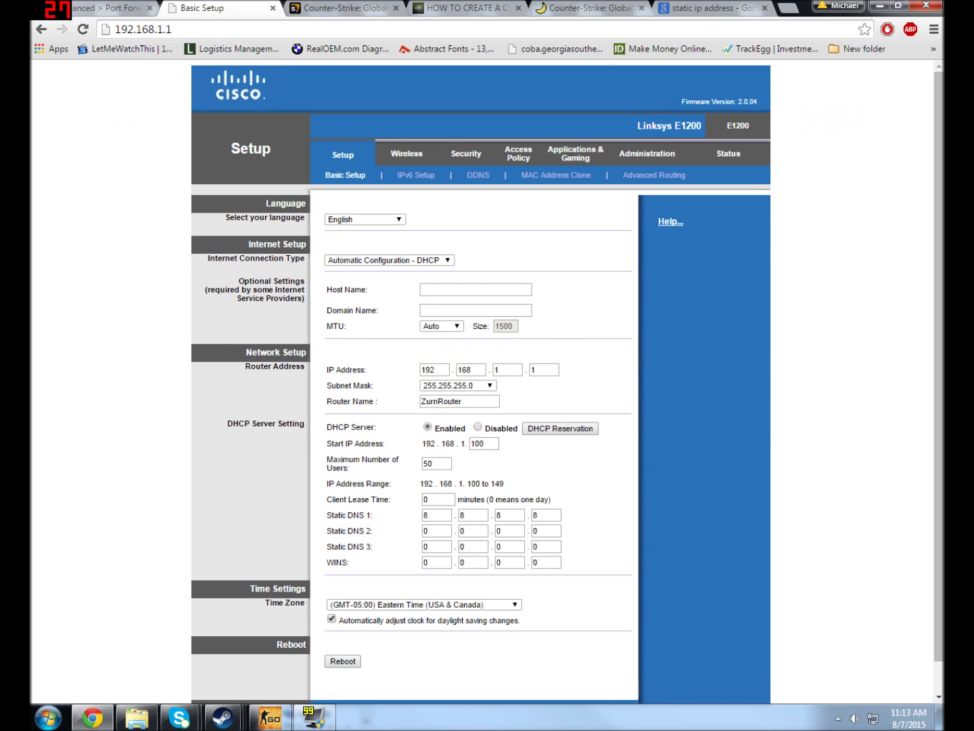
left_click(162, 30)
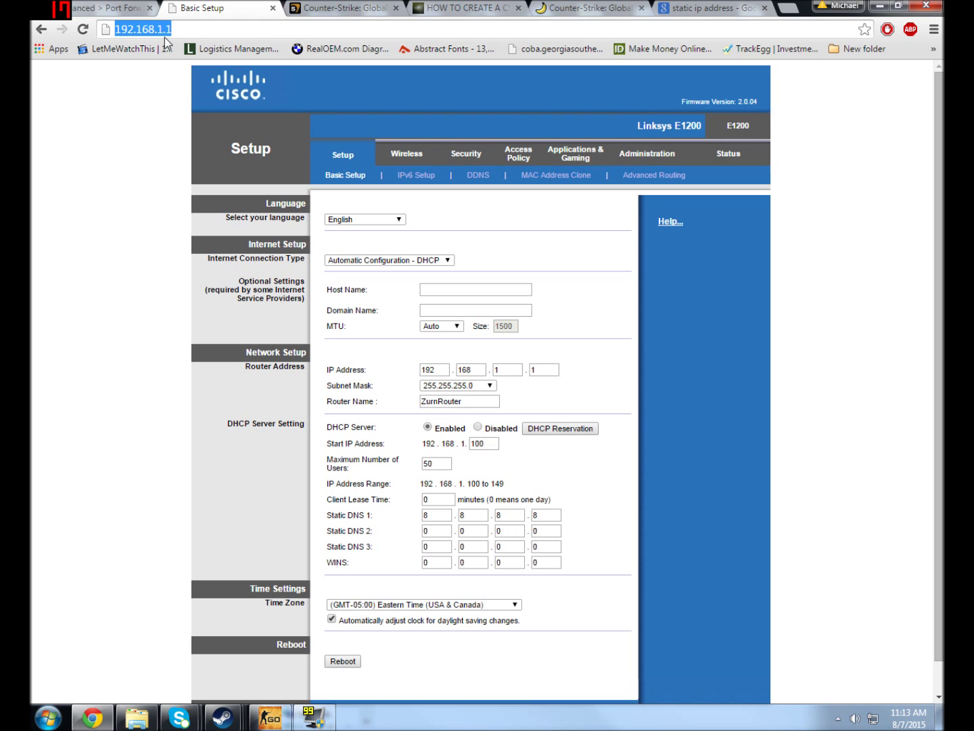
left_click(98, 9)
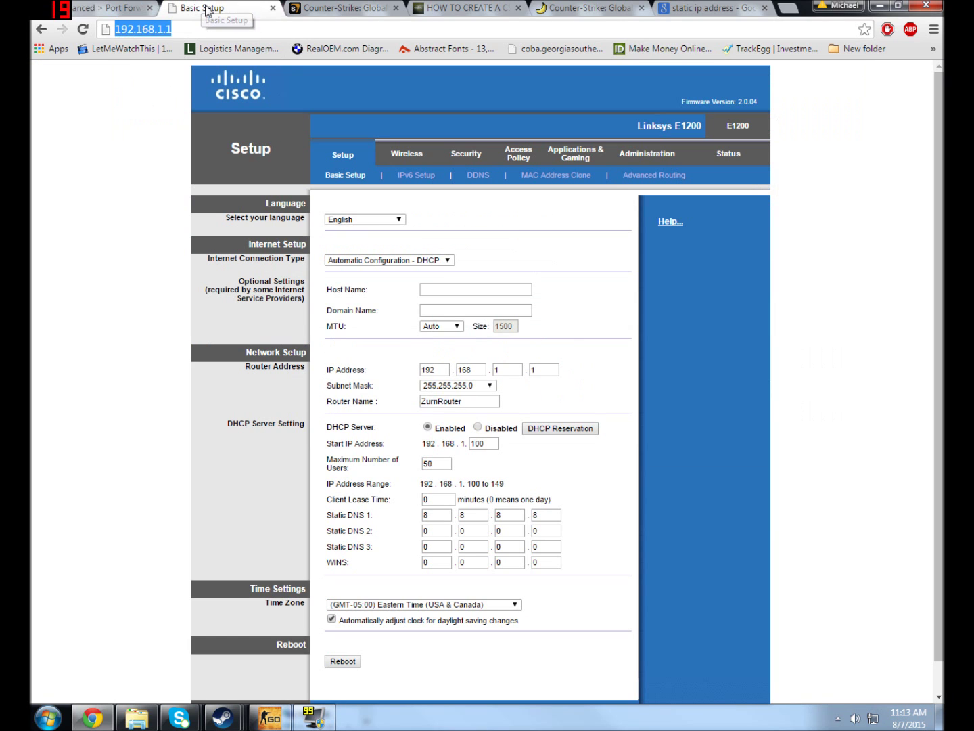
left_click(206, 10)
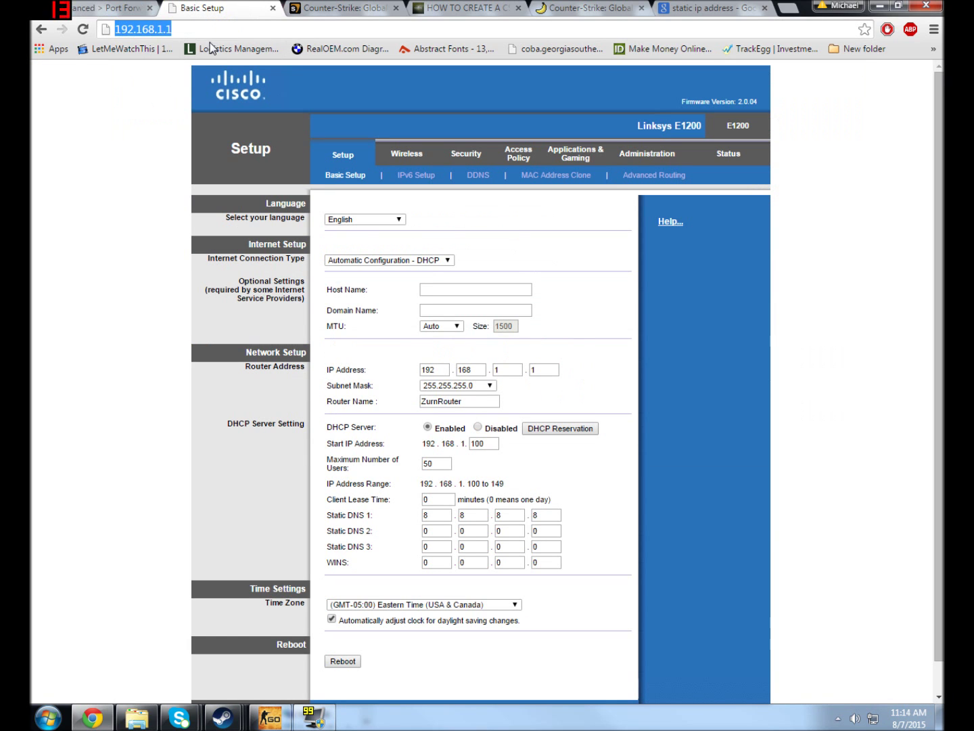
- Examine the csgo1 service's name, type and server IPv4 address in the Xfinity port forwarding table
left_click(118, 7)
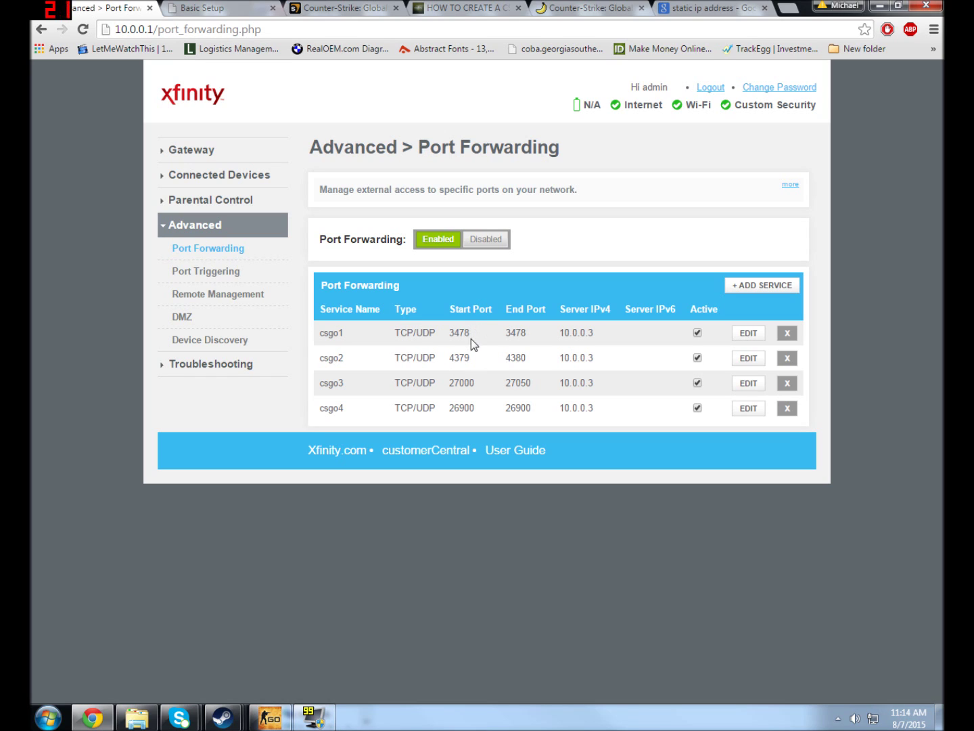
left_click_drag(323, 339, 406, 342)
left_click(406, 341)
left_click_drag(559, 332, 594, 332)
left_click(594, 333)
right_click(873, 720)
left_click(859, 709)
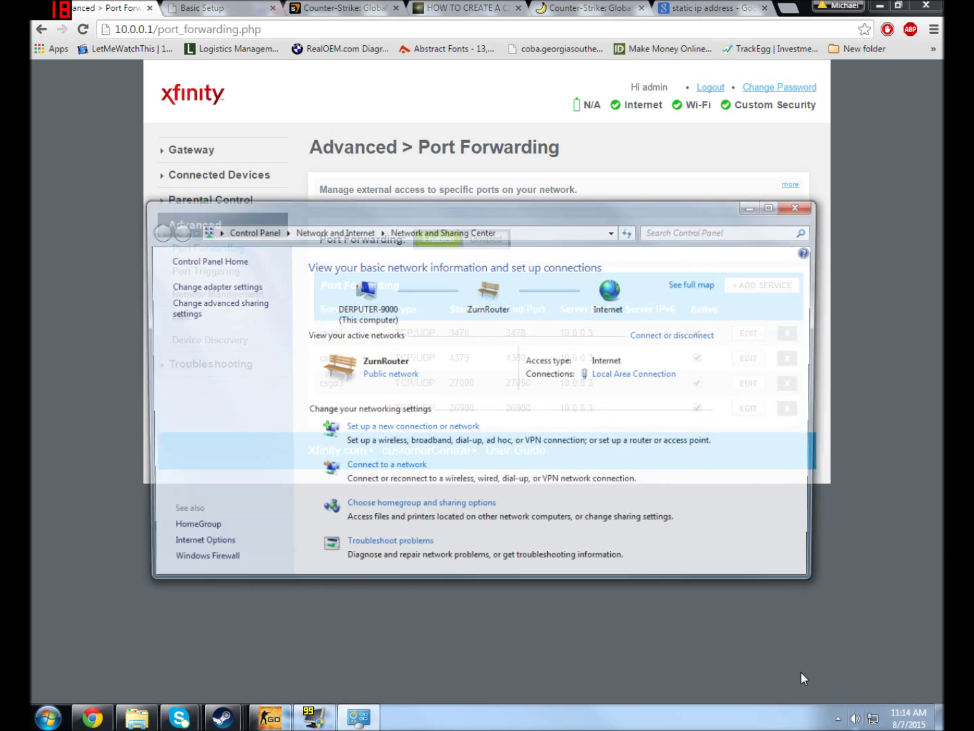
left_click(241, 286)
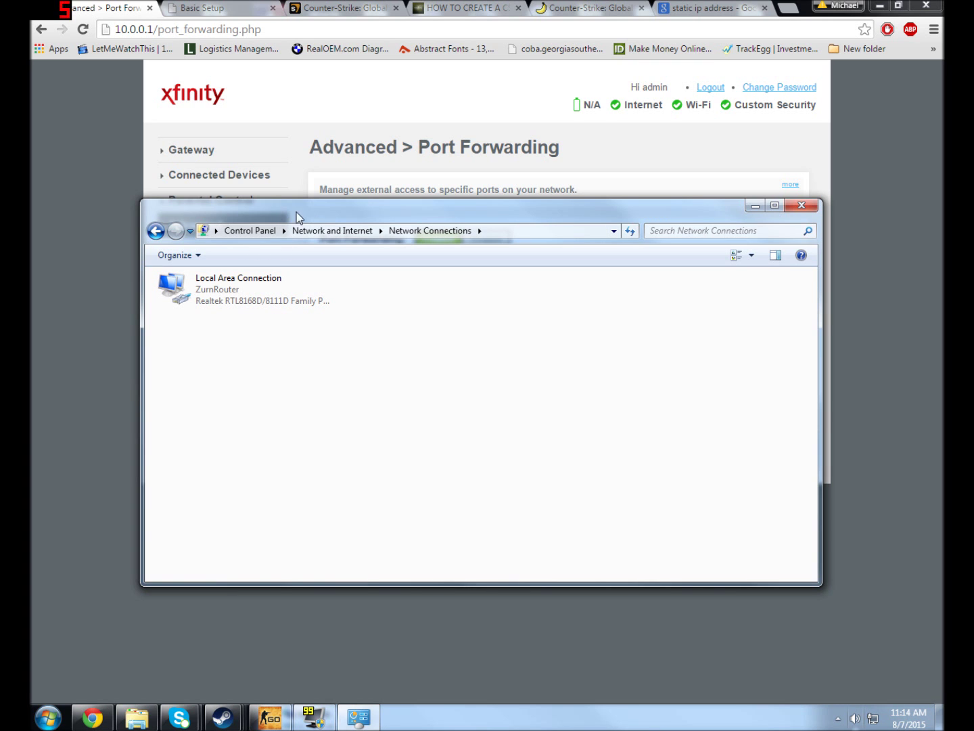
left_click(696, 6)
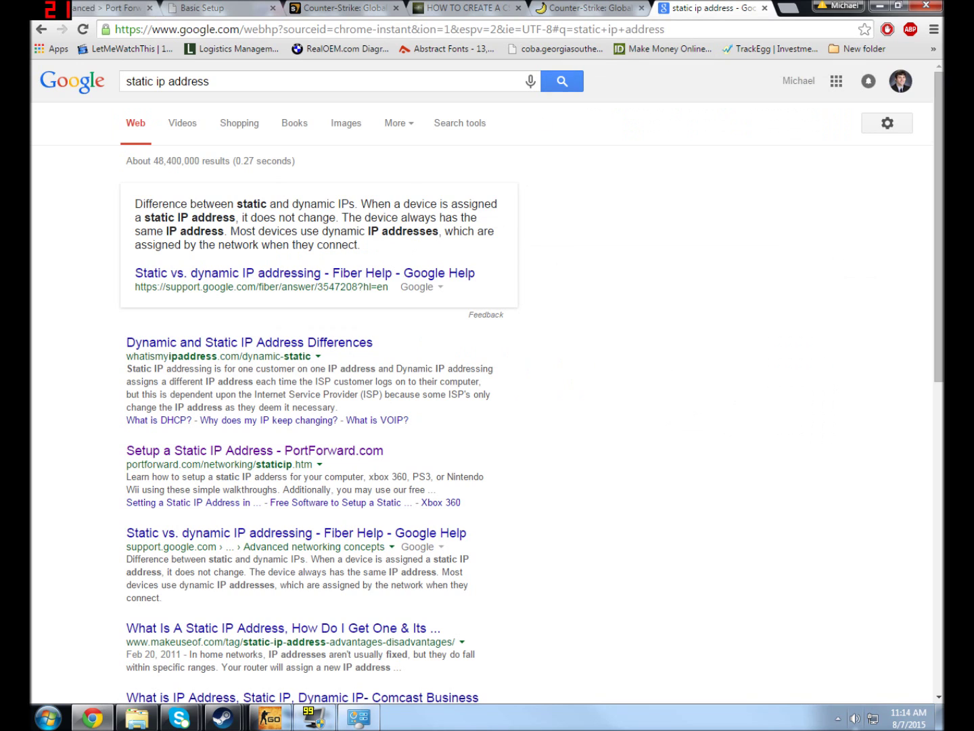
left_click(103, 8)
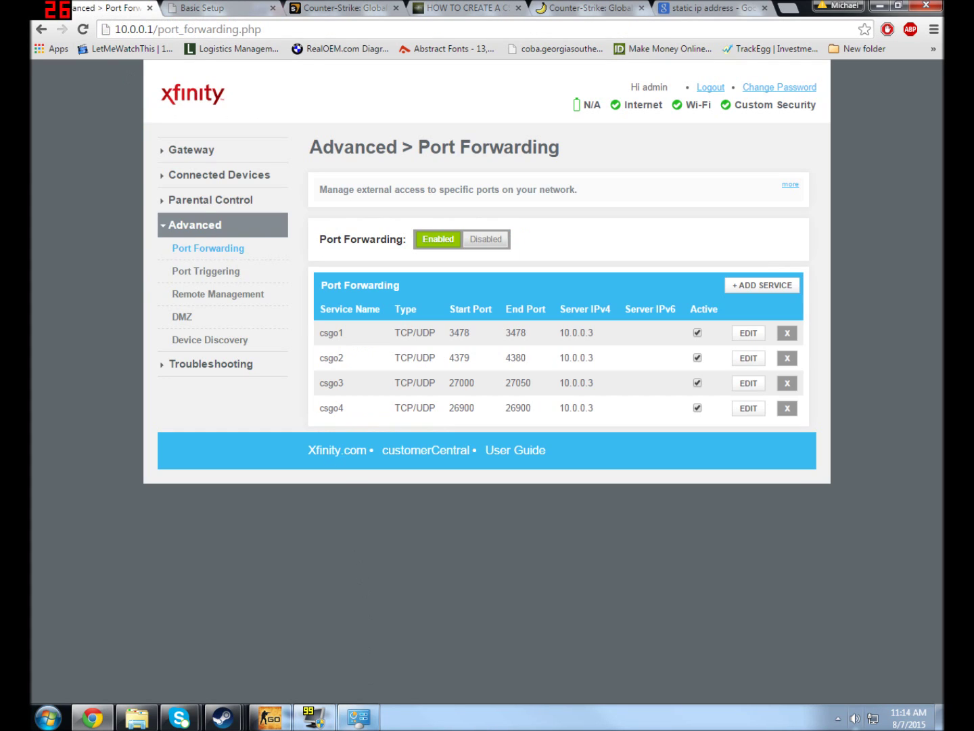
left_click(359, 717)
left_click(262, 298)
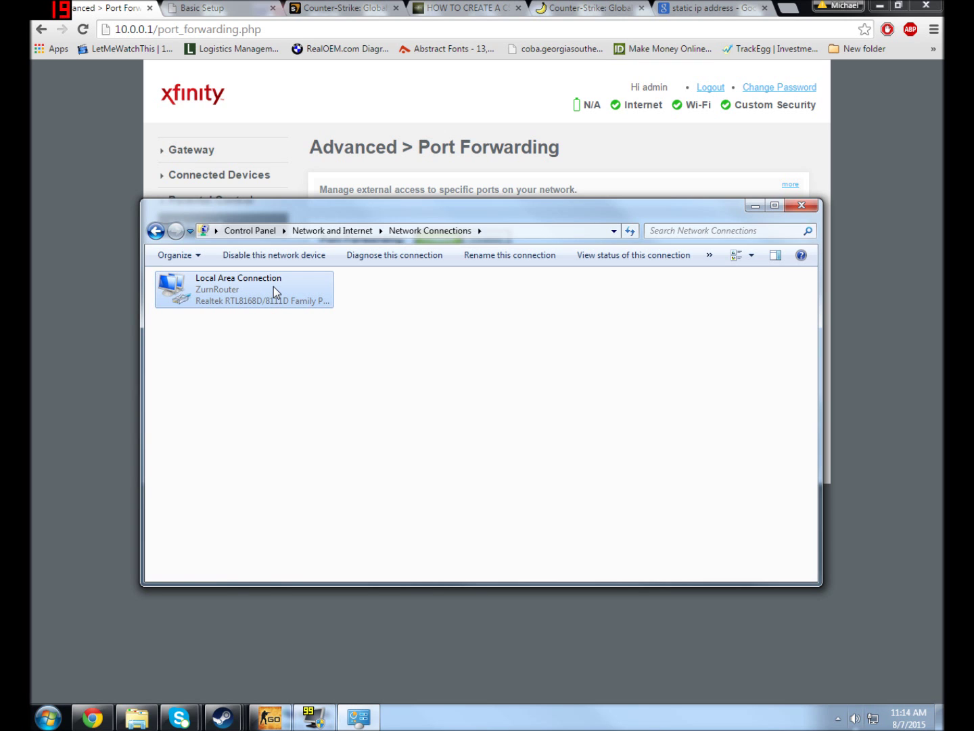
left_click(802, 204)
- Open the Local Area Connection's properties through the adapter settings of the Windows Network and Sharing Center
right_click(874, 718)
left_click(845, 708)
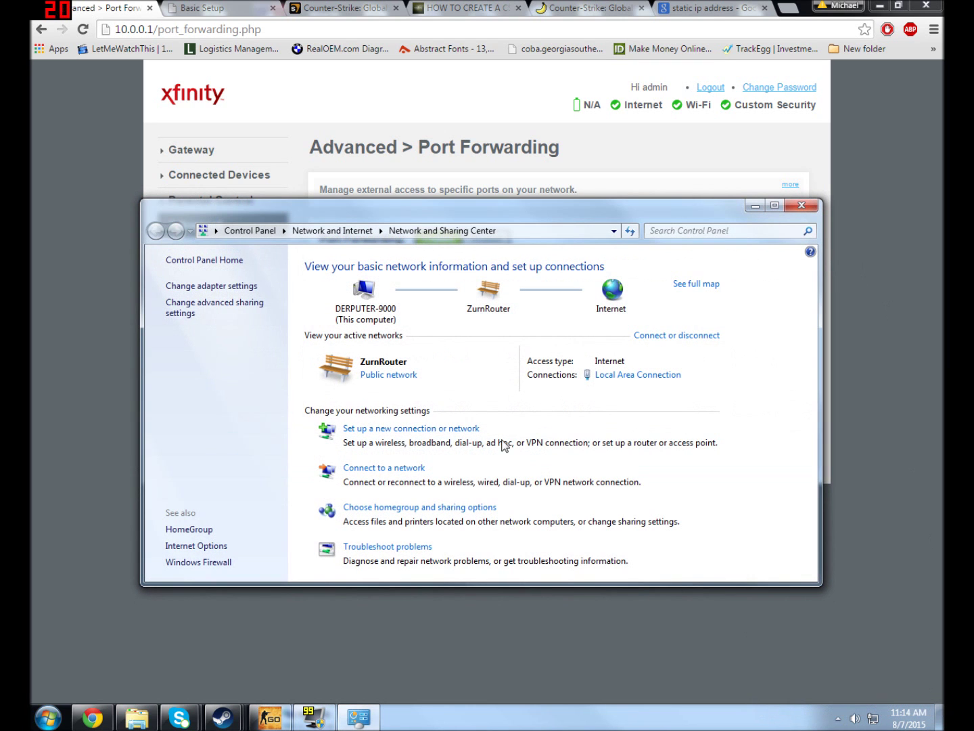
left_click(202, 290)
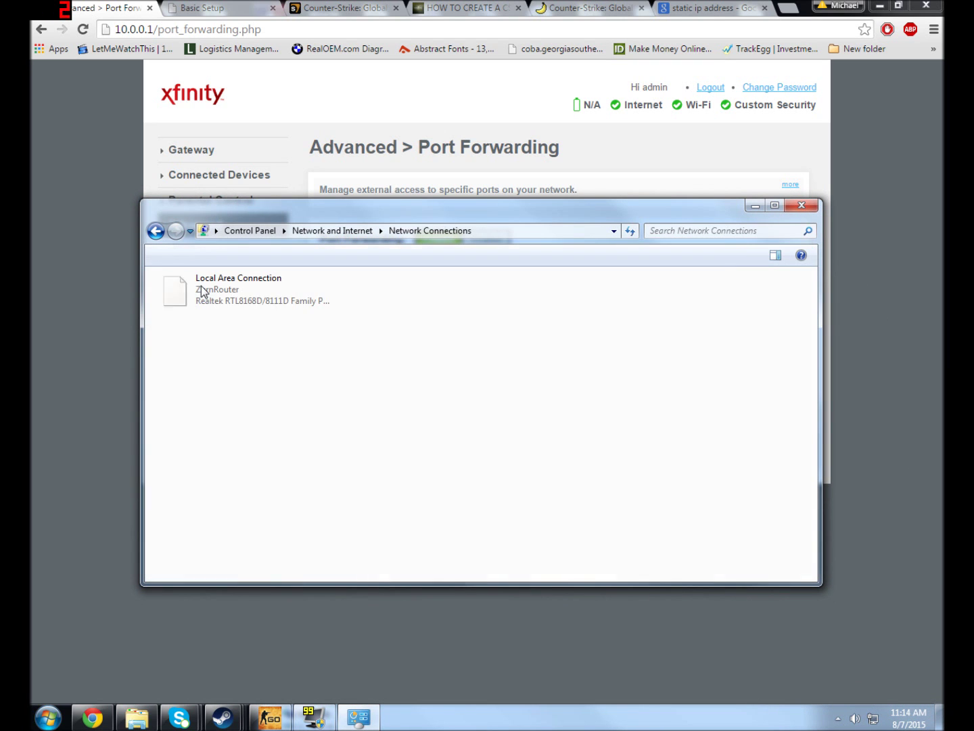
right_click(262, 289)
left_click(238, 295)
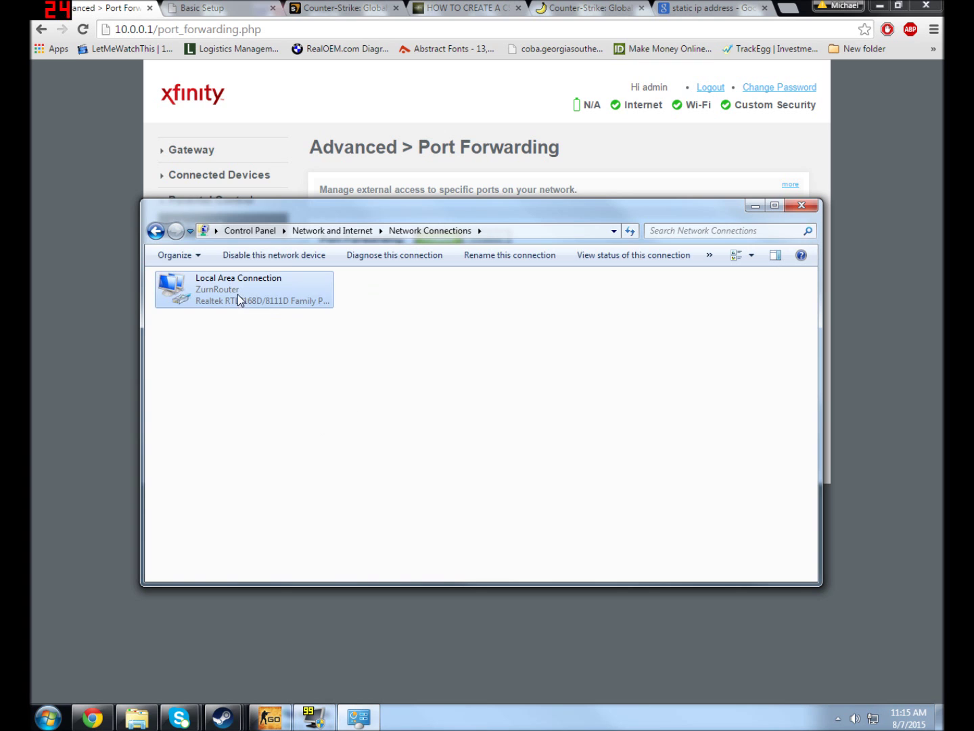
right_click(238, 294)
left_click(297, 428)
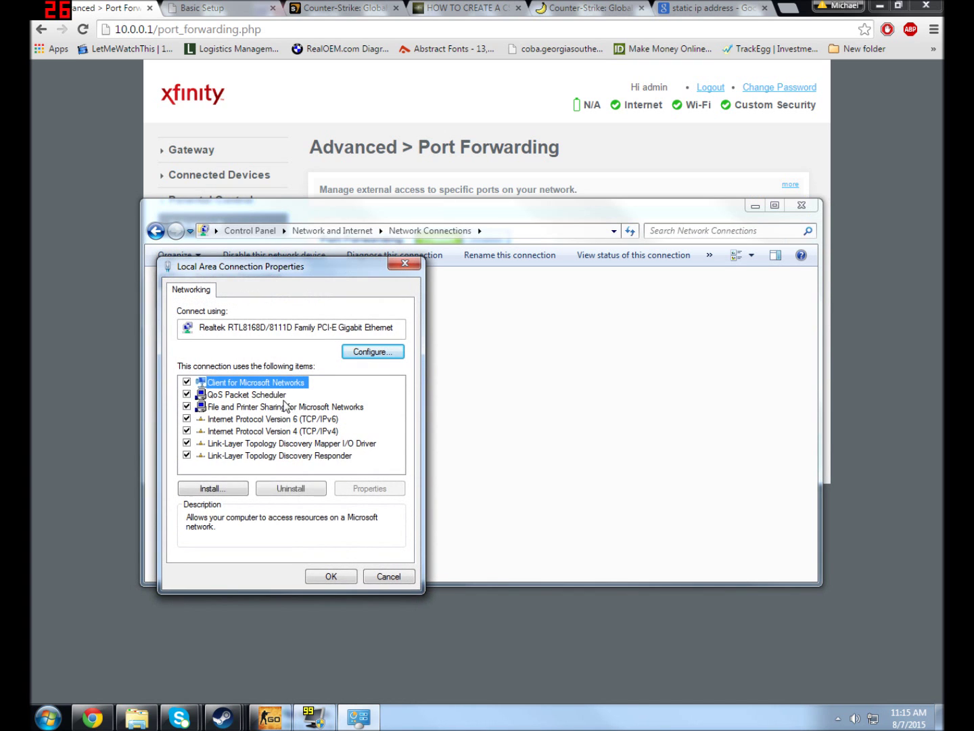
- Switch the connection's Internet Protocol Version 4 (TCP/IPv4) settings to use a manually specified IP address
left_click(227, 433)
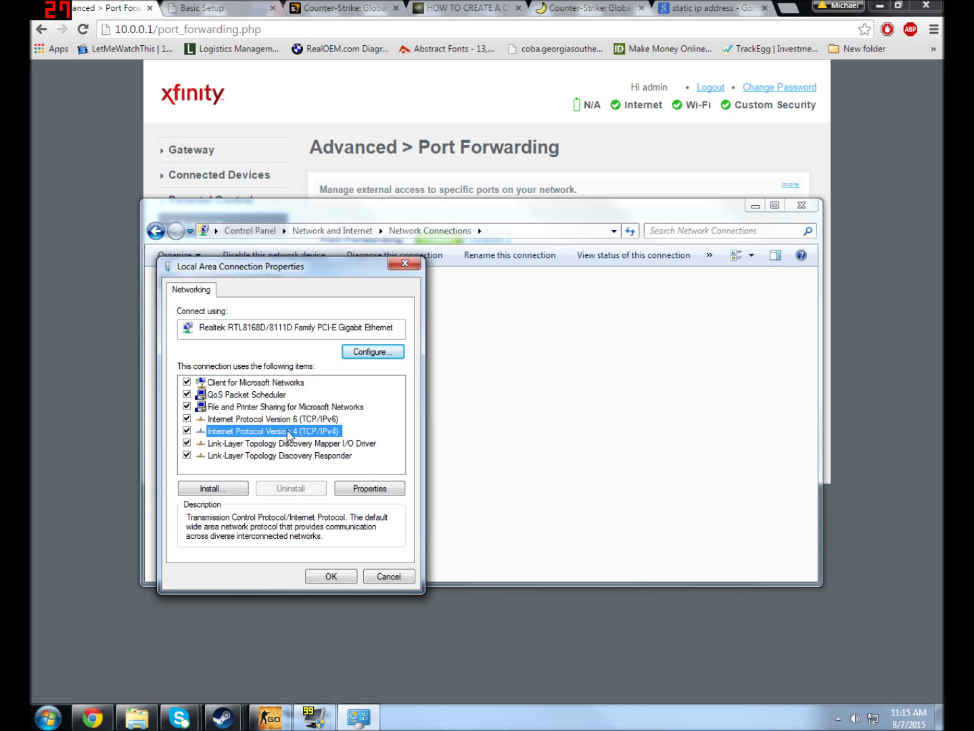
left_click(364, 489)
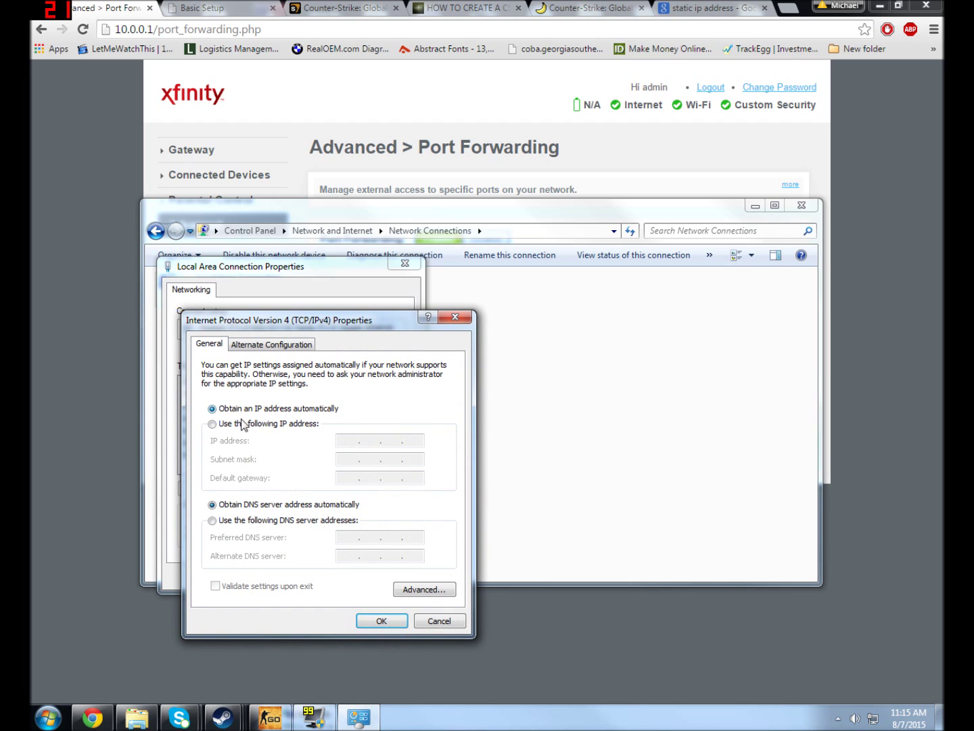
left_click(242, 425)
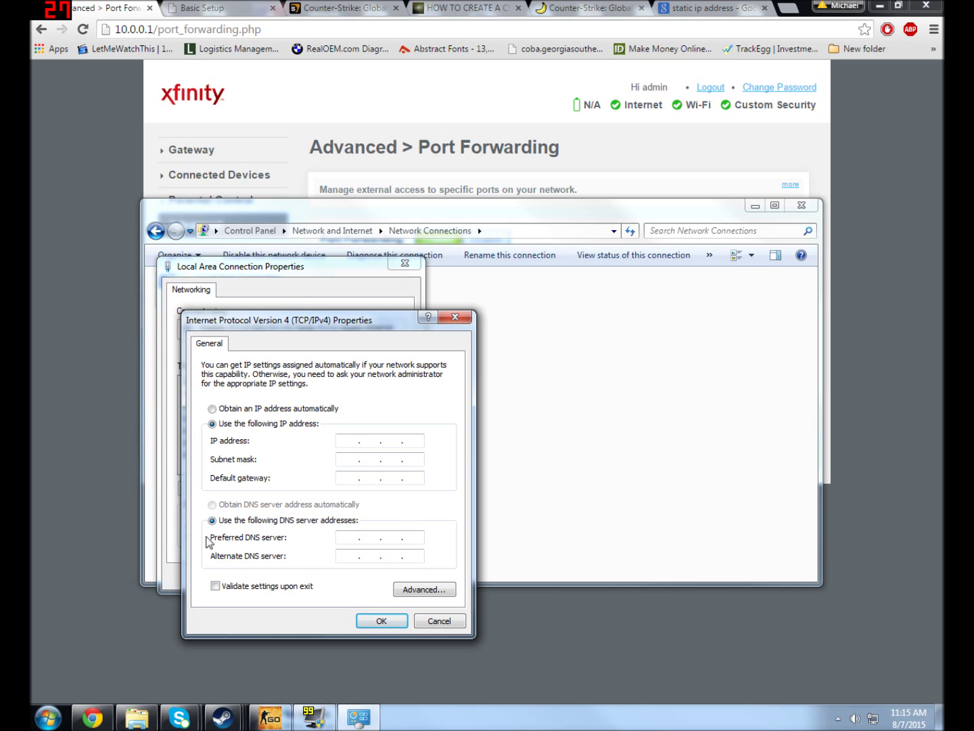
- Open a Windows command prompt and run ipconfig/all
left_click(64, 709)
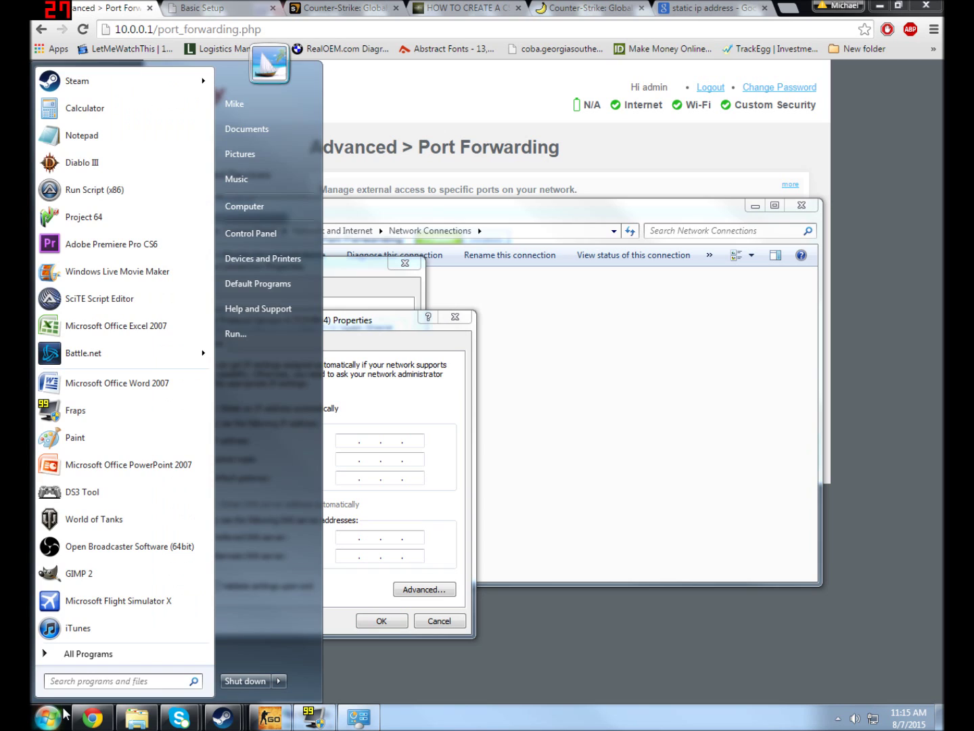
type("cmd")
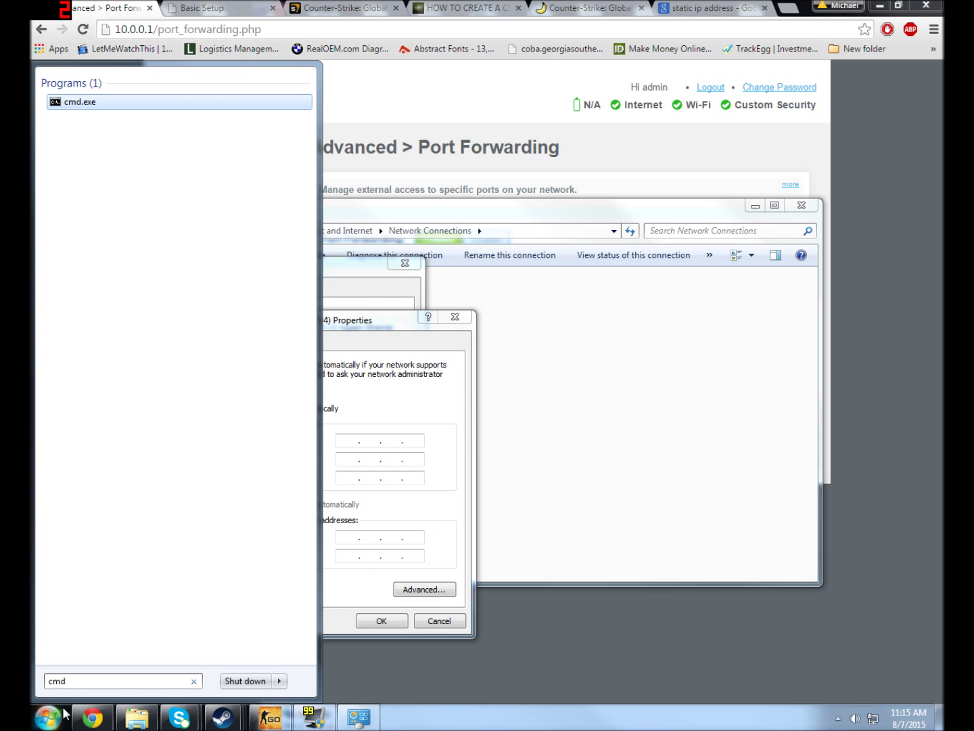
key("Return")
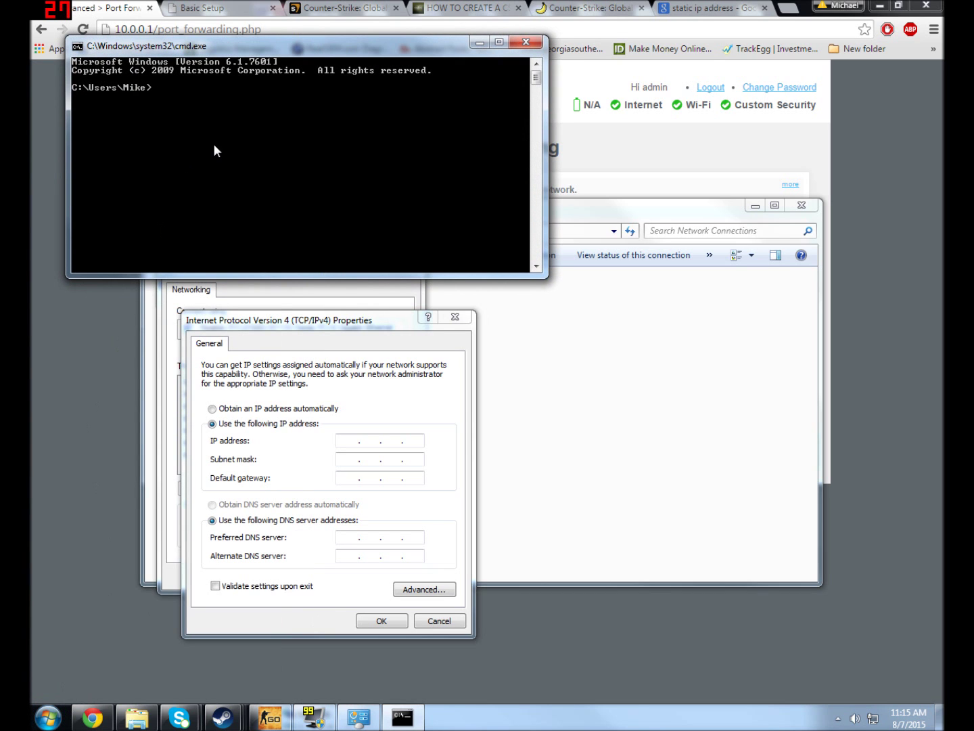
type("ipconfig/all")
key("Return")
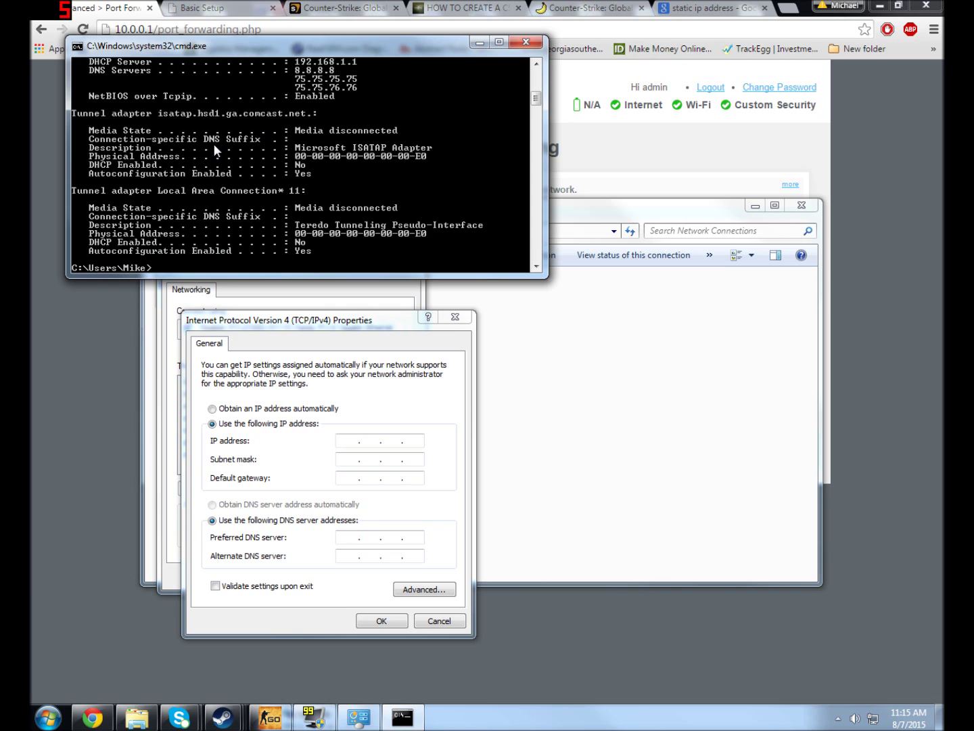
- Examine the Ethernet adapter's IPv4 address, subnet mask, default gateway and DNS servers in the ipconfig output
scroll(261, 198, "up", 2)
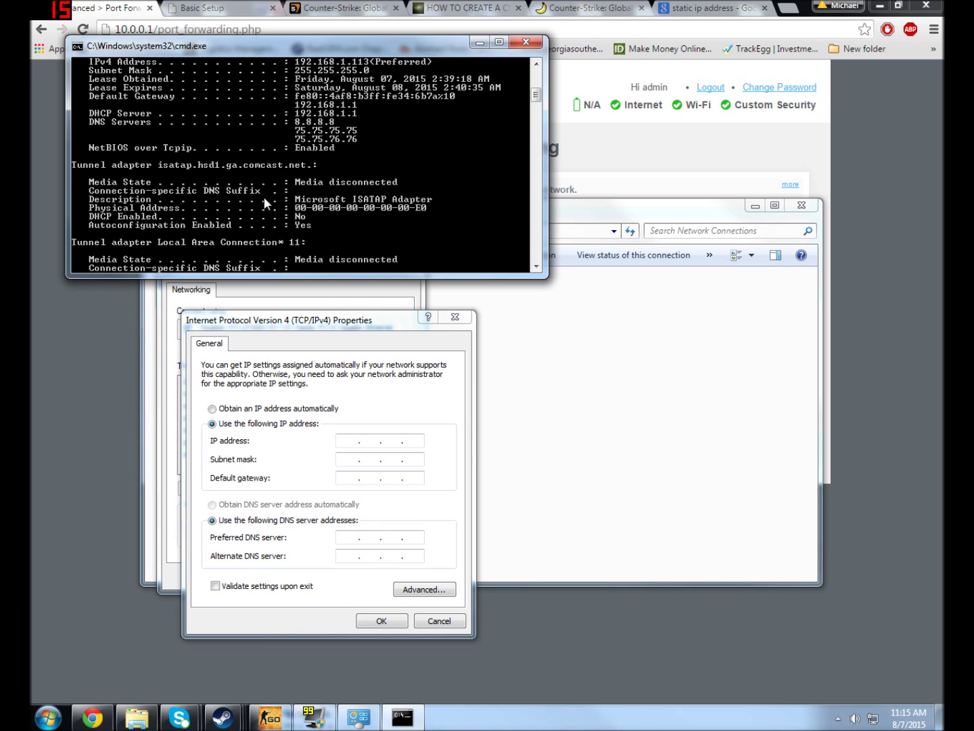
scroll(287, 199, "down", 3)
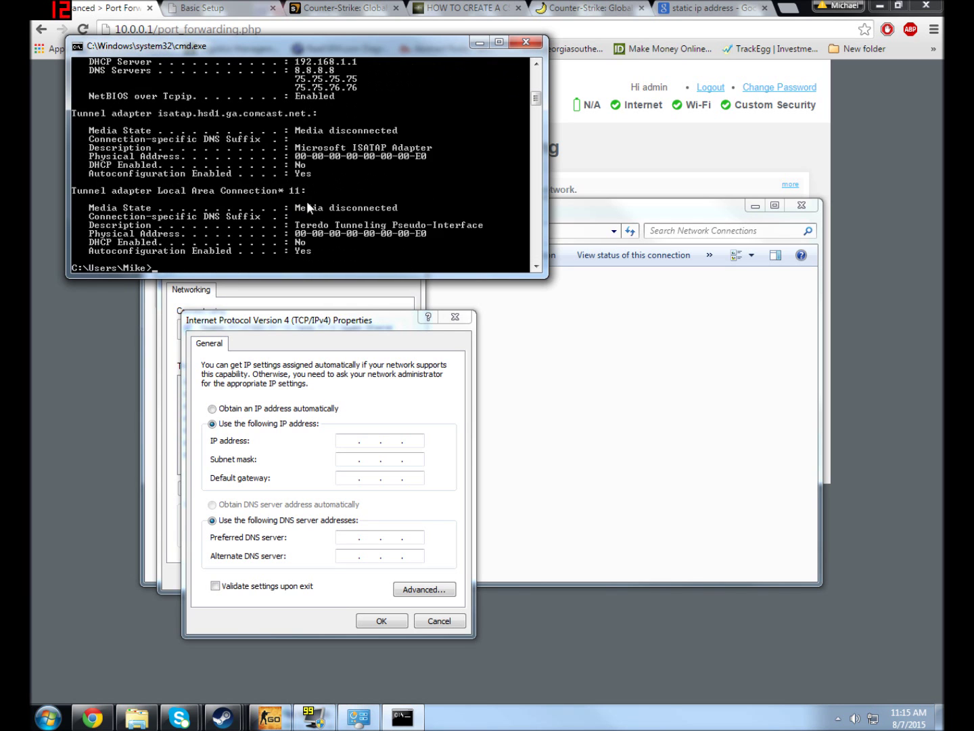
scroll(318, 197, "up", 4)
scroll(323, 192, "up", 1)
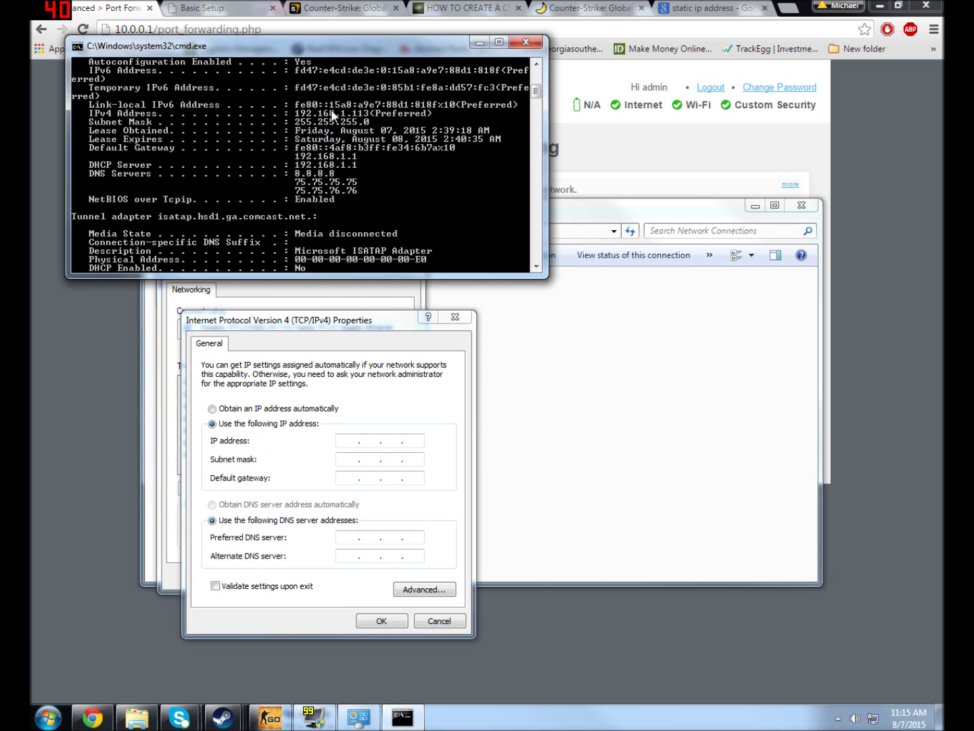
scroll(323, 106, "up", 3)
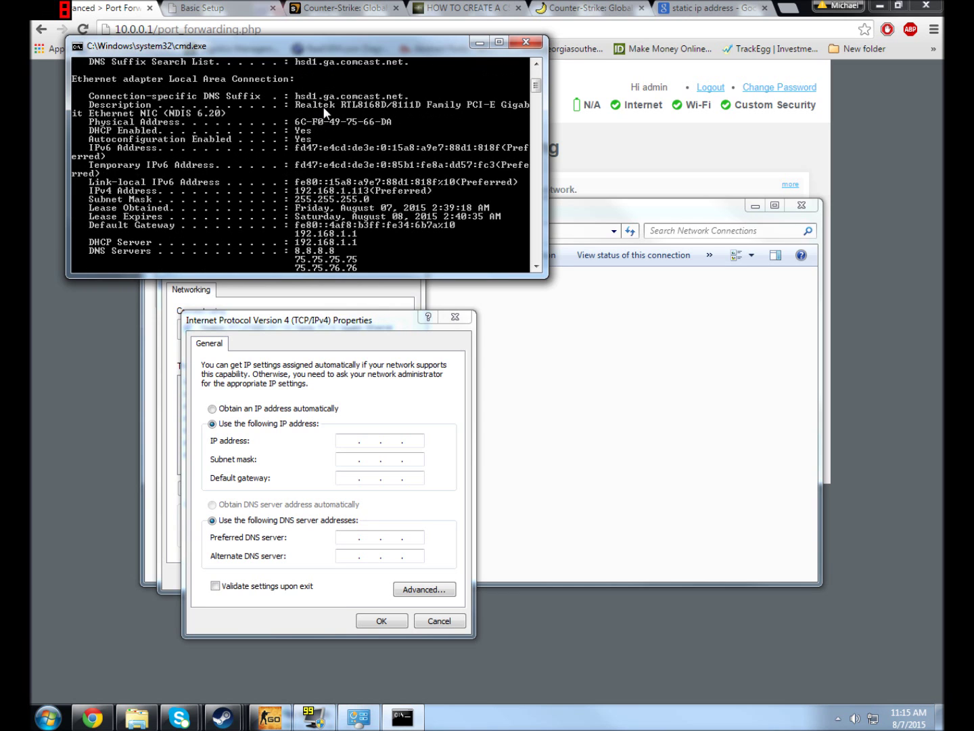
scroll(323, 106, "down", 2)
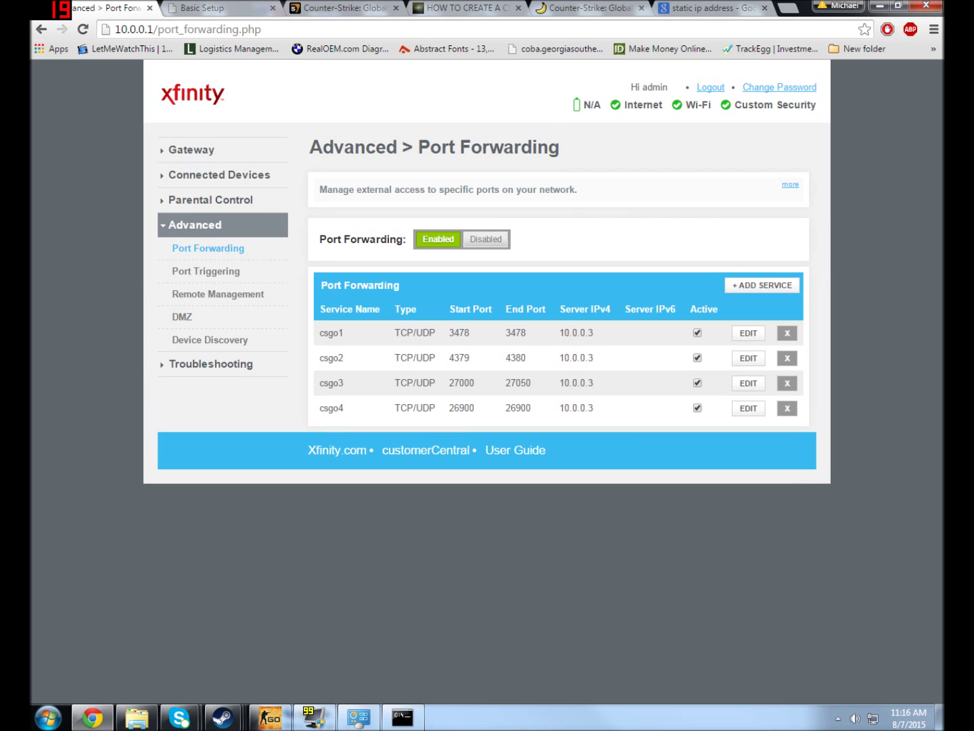
- Check the Cisco router's address on its Basic Setup page in the browser
left_click(197, 7)
left_click(184, 28)
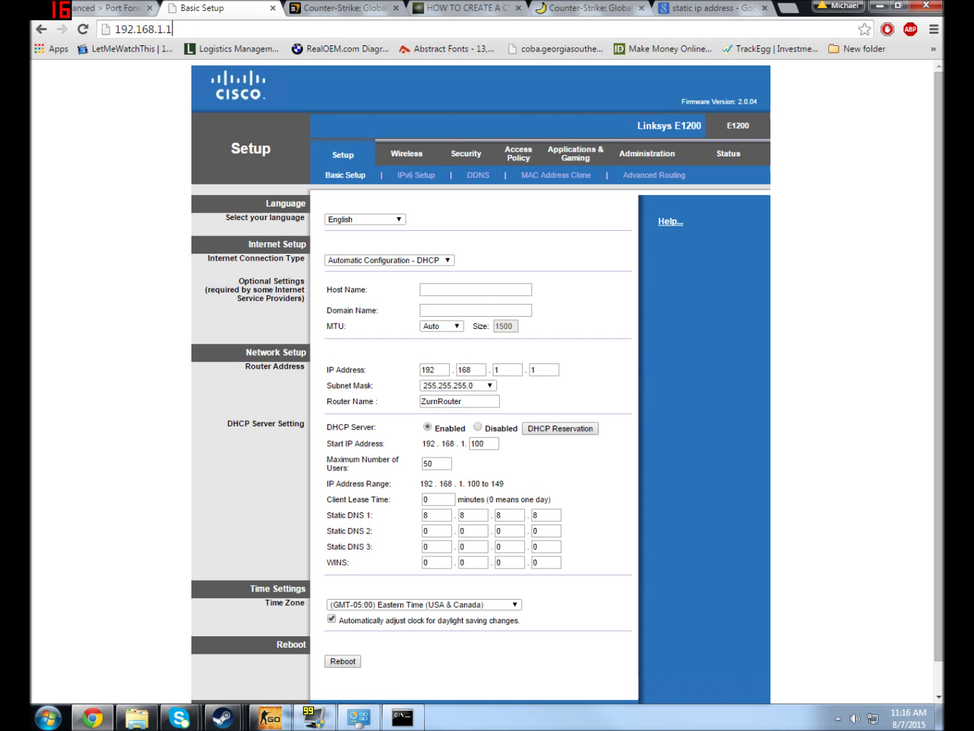
- Set the IP address to 10.0.0.3 in the IPv4 properties, matching the server address in the Xfinity port forwarding rules
left_click(106, 7)
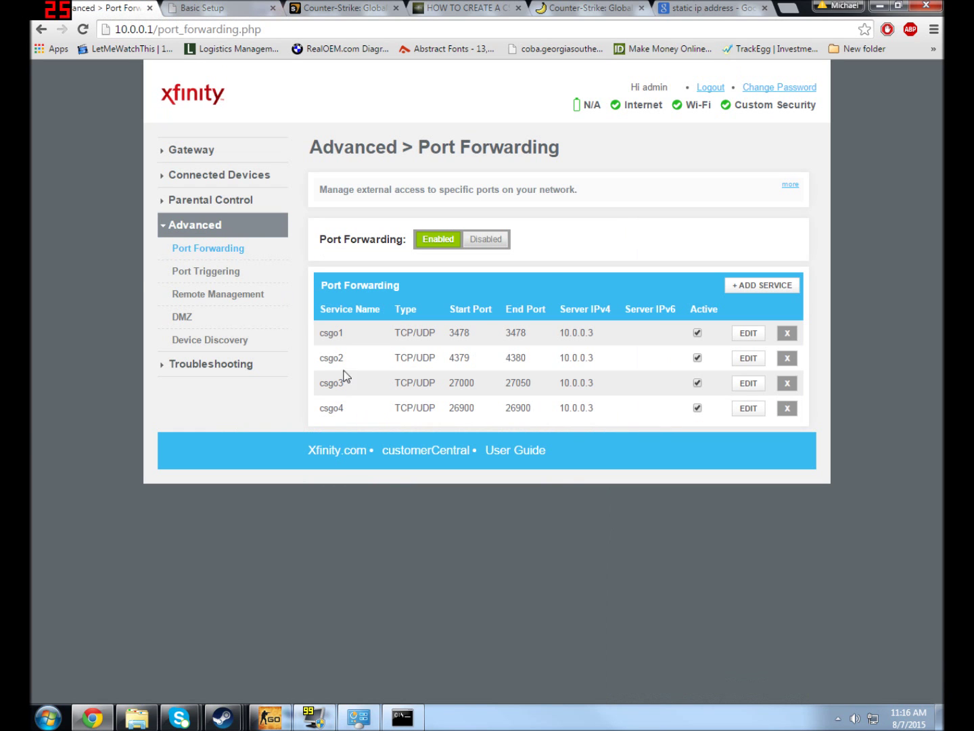
left_click(409, 715)
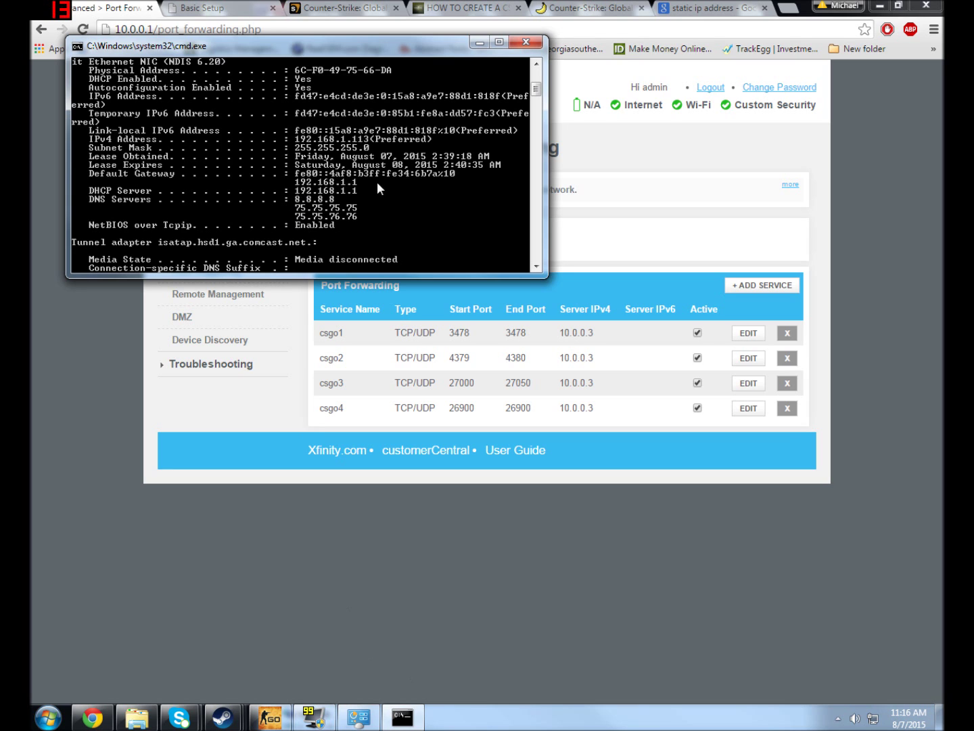
left_click(357, 718)
left_click(350, 441)
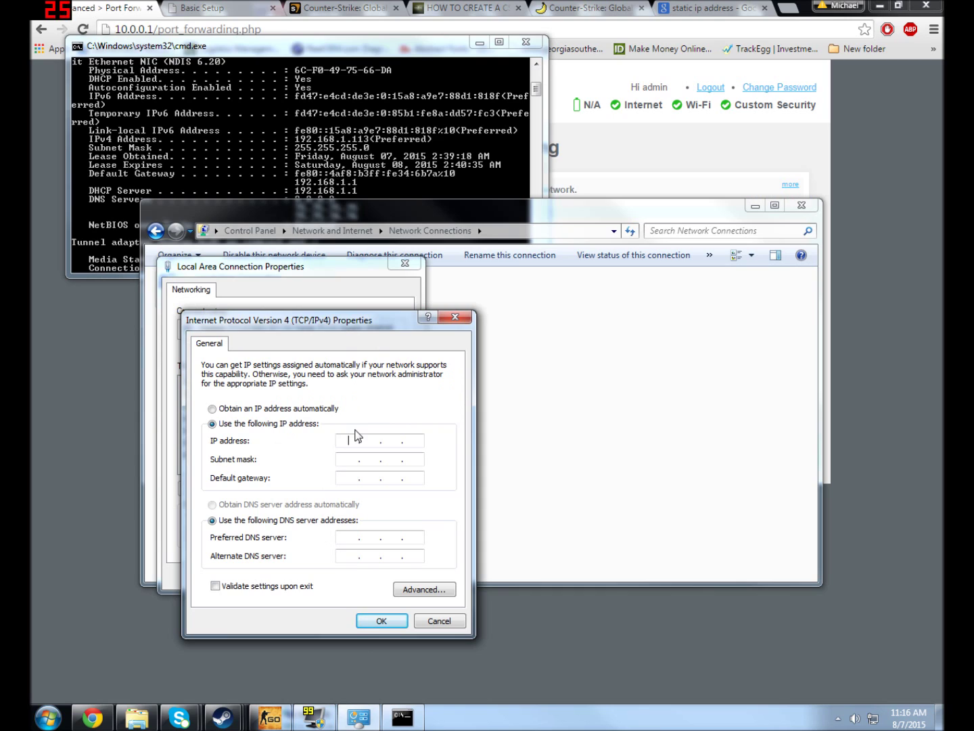
type("10 . 0 . 0 . 3")
- Set the subnet mask to 255.255.255.0 and the default gateway to 10.0.0.1
left_click(343, 459)
type("225")
double_click(370, 459)
type("252555")
key("BackSpace")
type("0")
type("10")
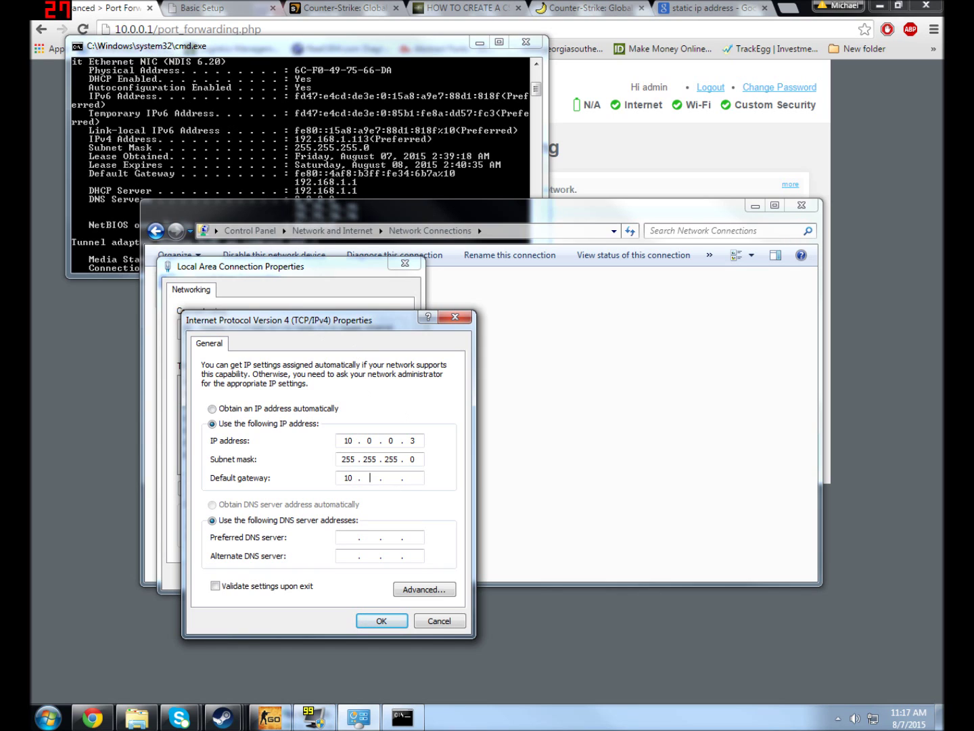
type("0.")
- Set the preferred DNS server to 75.75.75.75 and the alternate to 75.75.76.76, checking them against the ipconfig output
left_click(348, 539)
left_click_drag(247, 46, 244, 27)
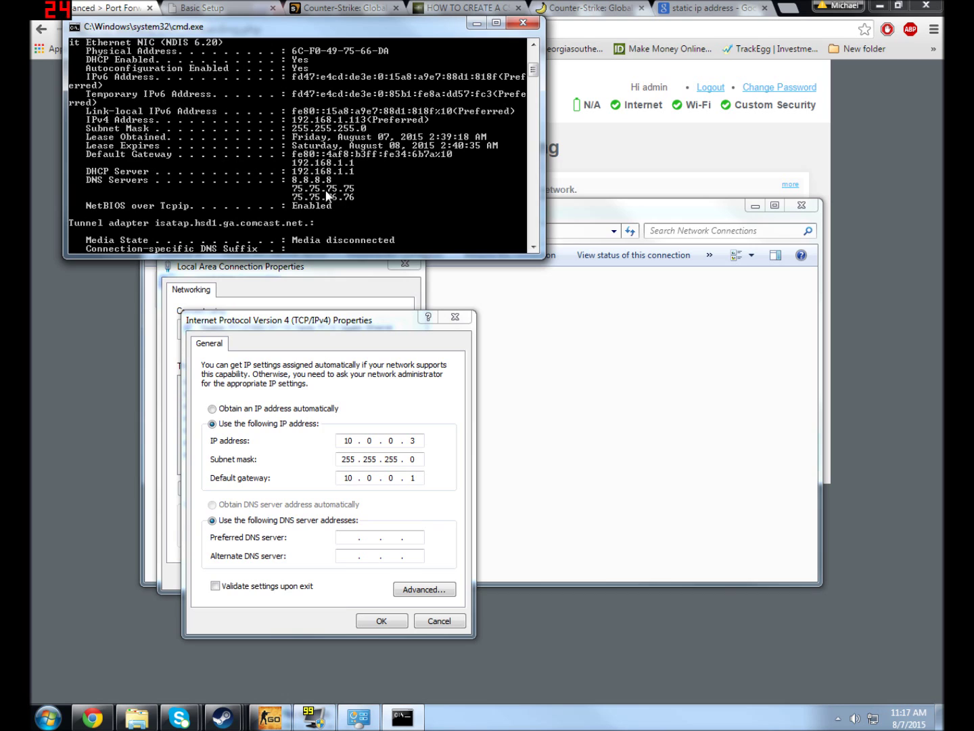
left_click(349, 538)
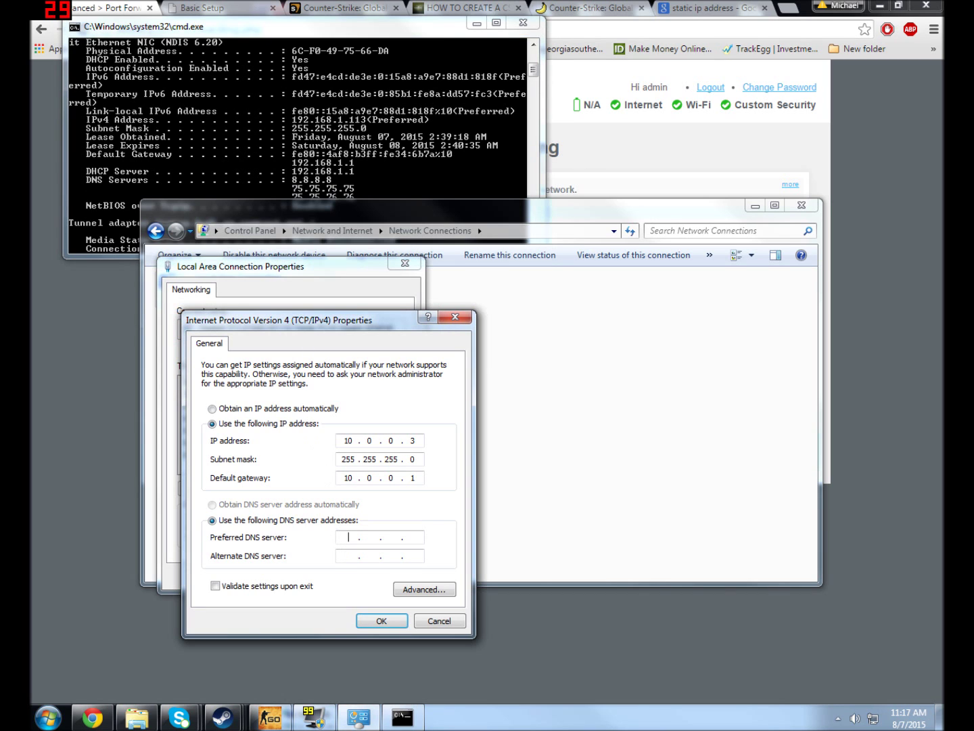
type("75.75.75")
type(".75")
type("75.75.76.")
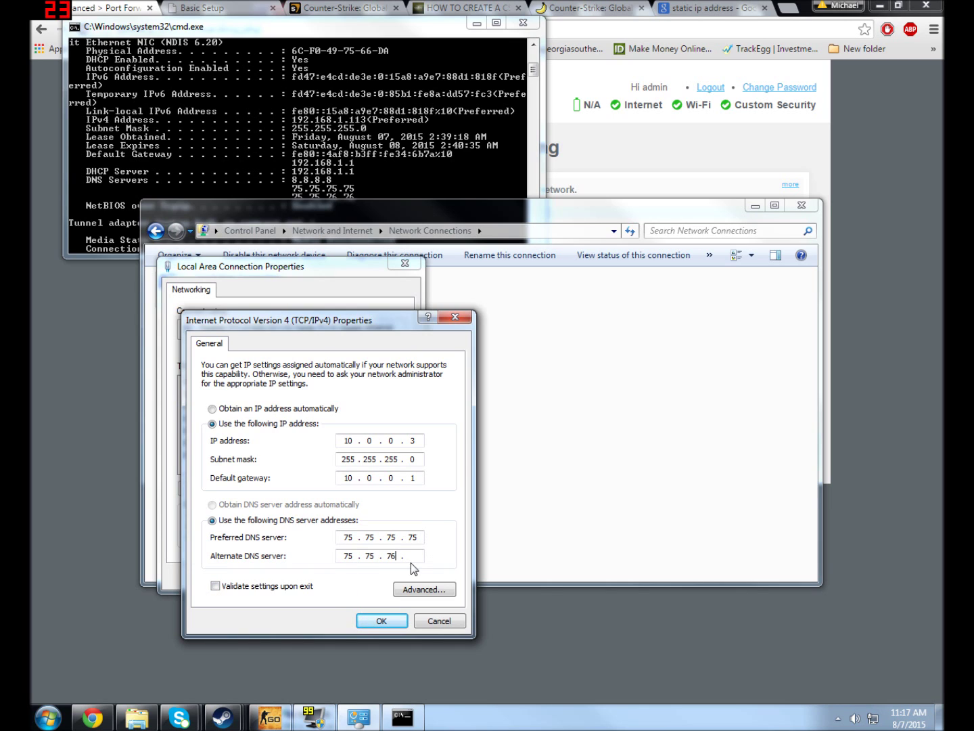
type("76")
left_click(338, 192)
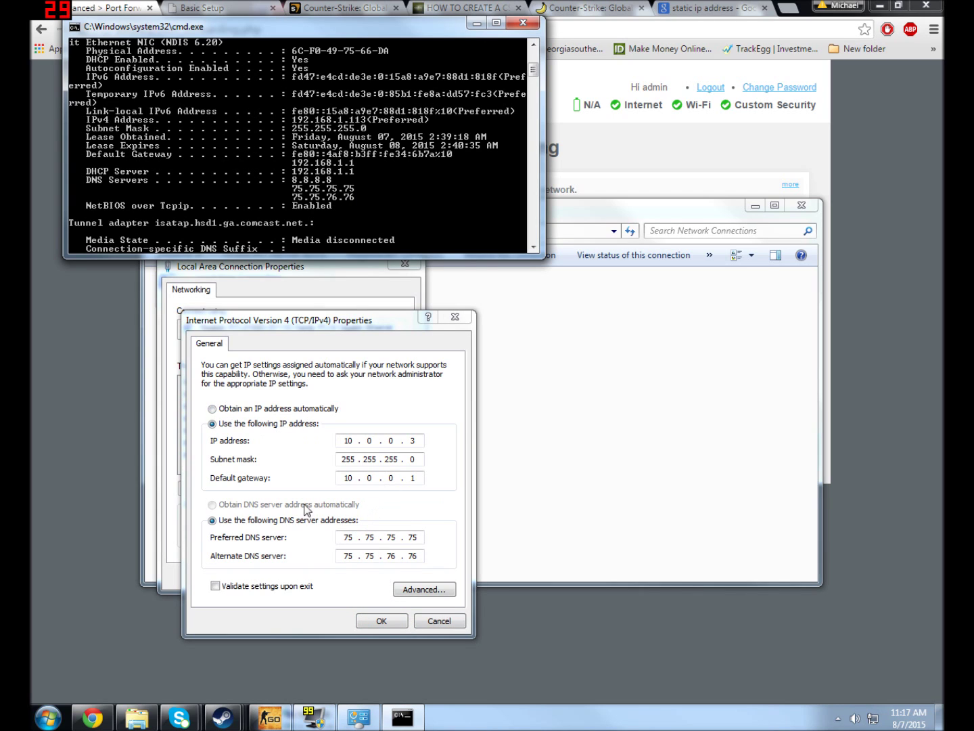
- Return the IPv4 settings to obtaining the IP and DNS server addresses automatically, and close the network windows and command prompt
left_click(212, 409)
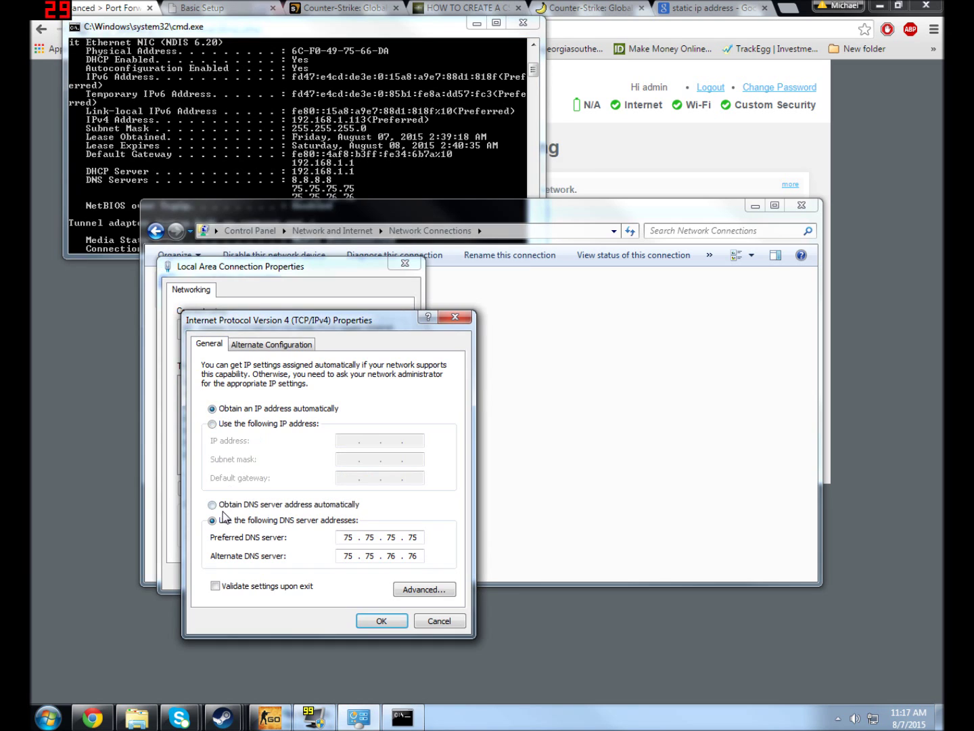
left_click(212, 505)
left_click(398, 625)
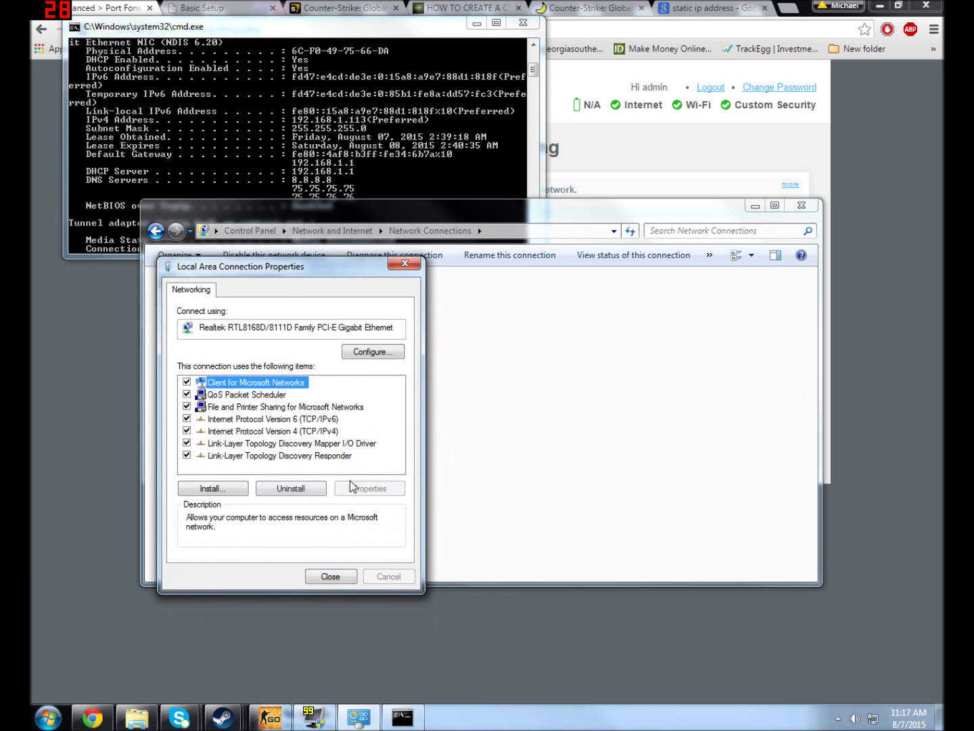
left_click(326, 576)
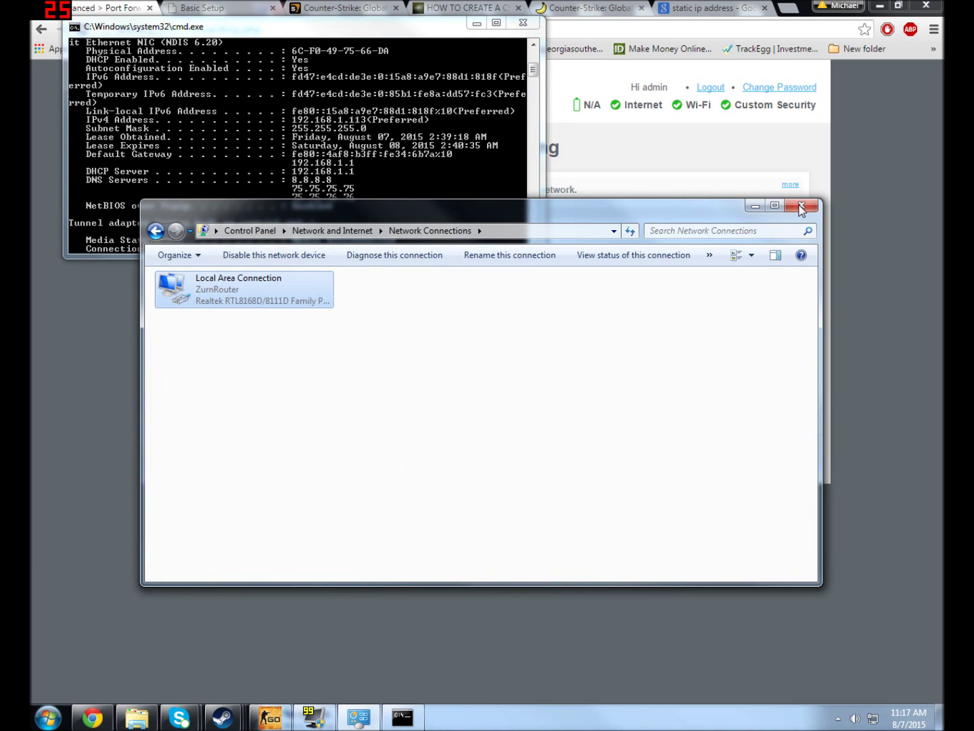
left_click(801, 205)
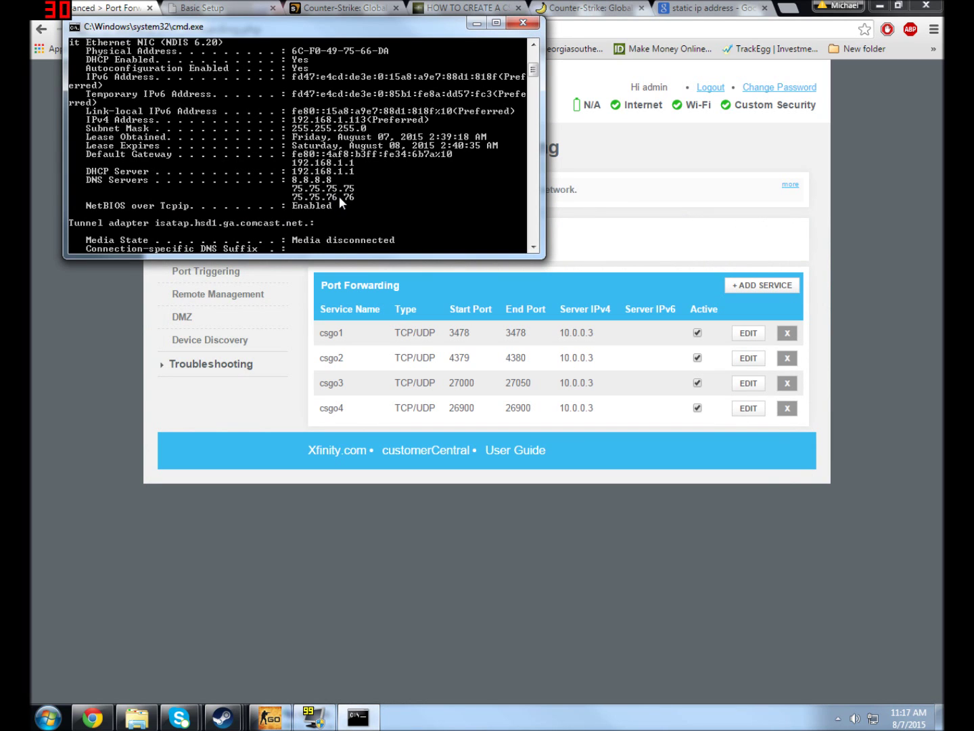
left_click(525, 25)
- Review the router address and the start and end ports of the csgo1, csgo2 and csgo3 forwarding rules
left_click_drag(114, 29, 154, 28)
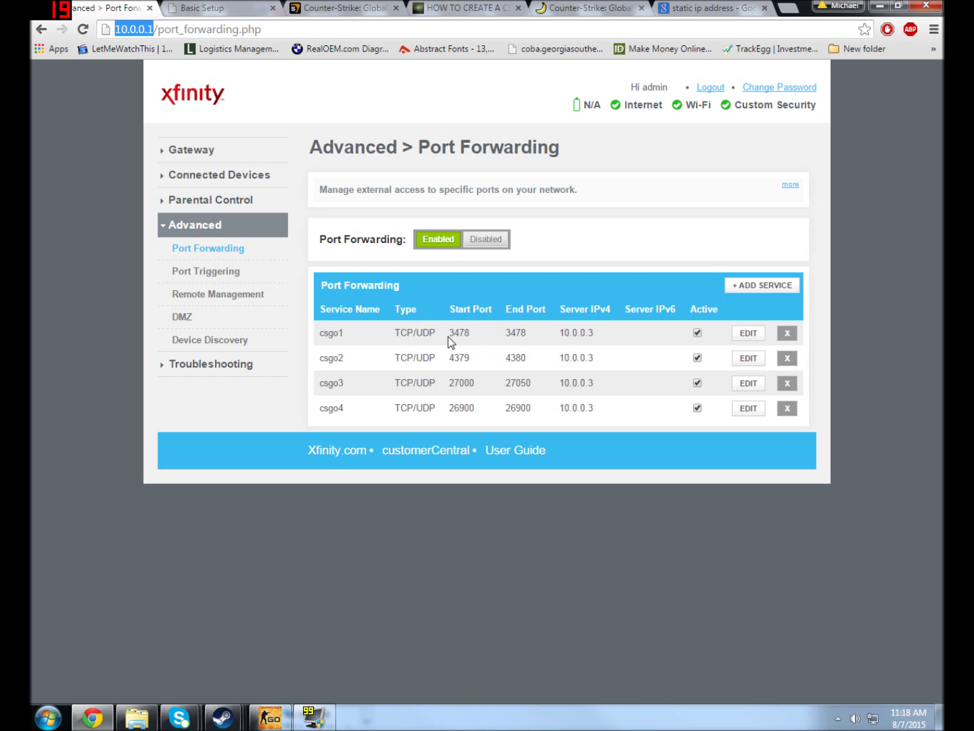
left_click_drag(448, 336, 527, 335)
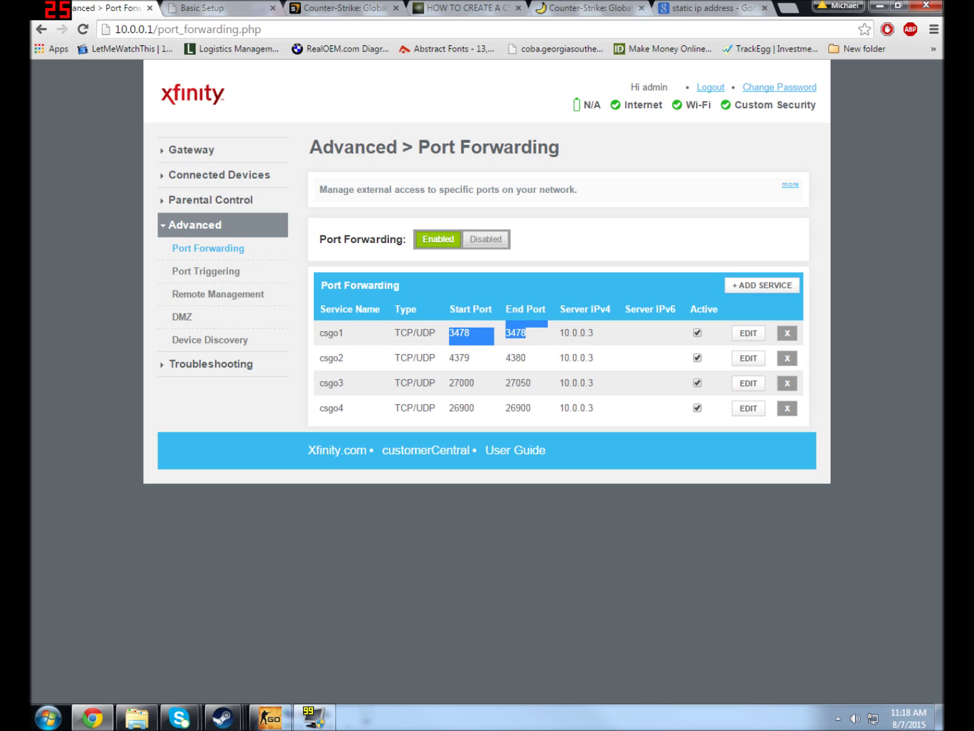
left_click(478, 345)
left_click_drag(448, 359, 526, 358)
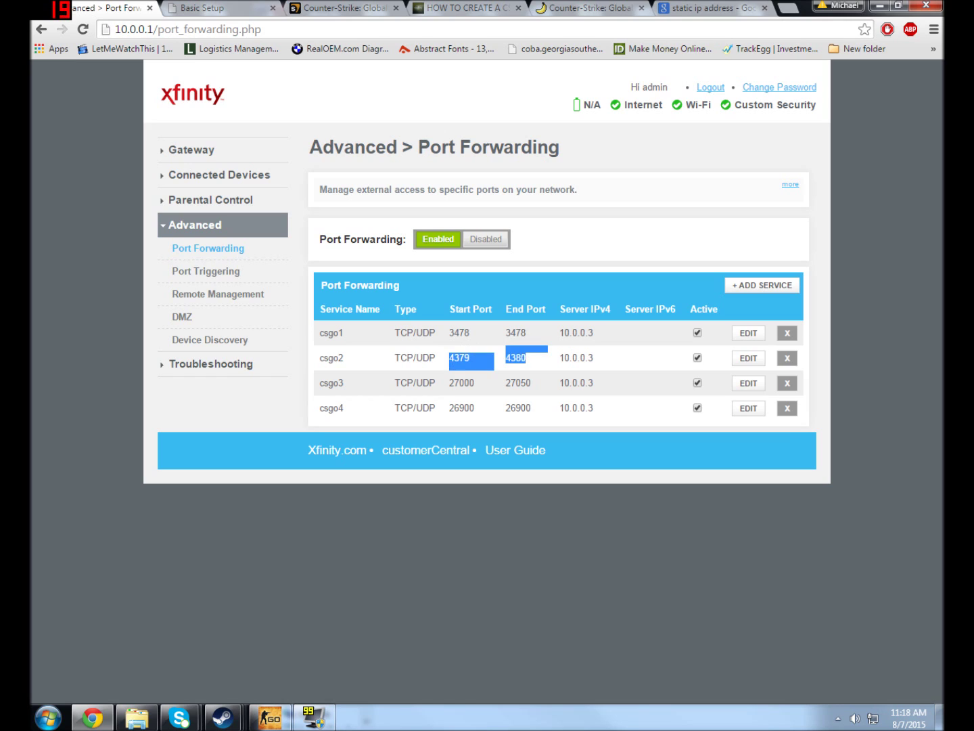
left_click(533, 362)
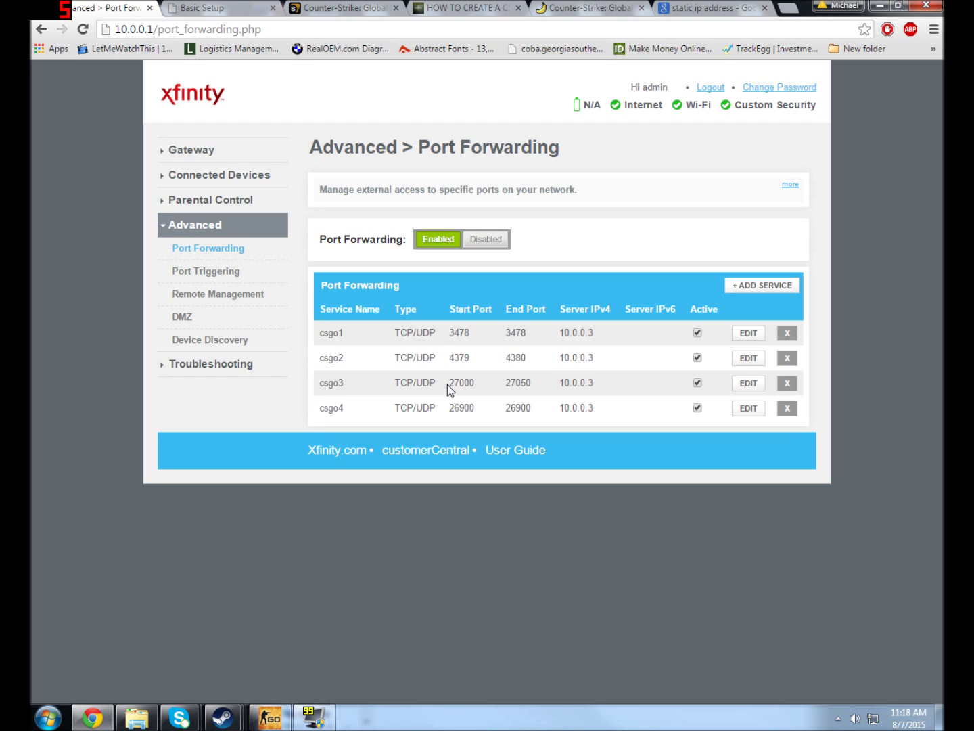
left_click_drag(447, 386, 534, 384)
left_click(533, 385)
- Open portforward.com in a new browser tab and look over its port forwarding guides
left_click(792, 8)
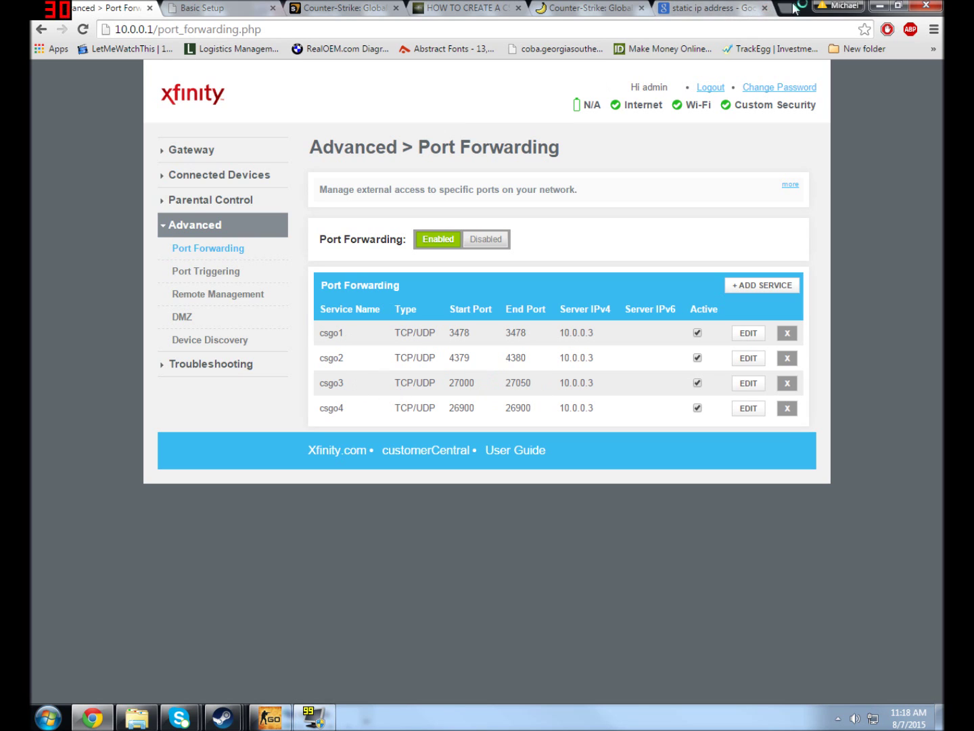
type("port")
key("Return")
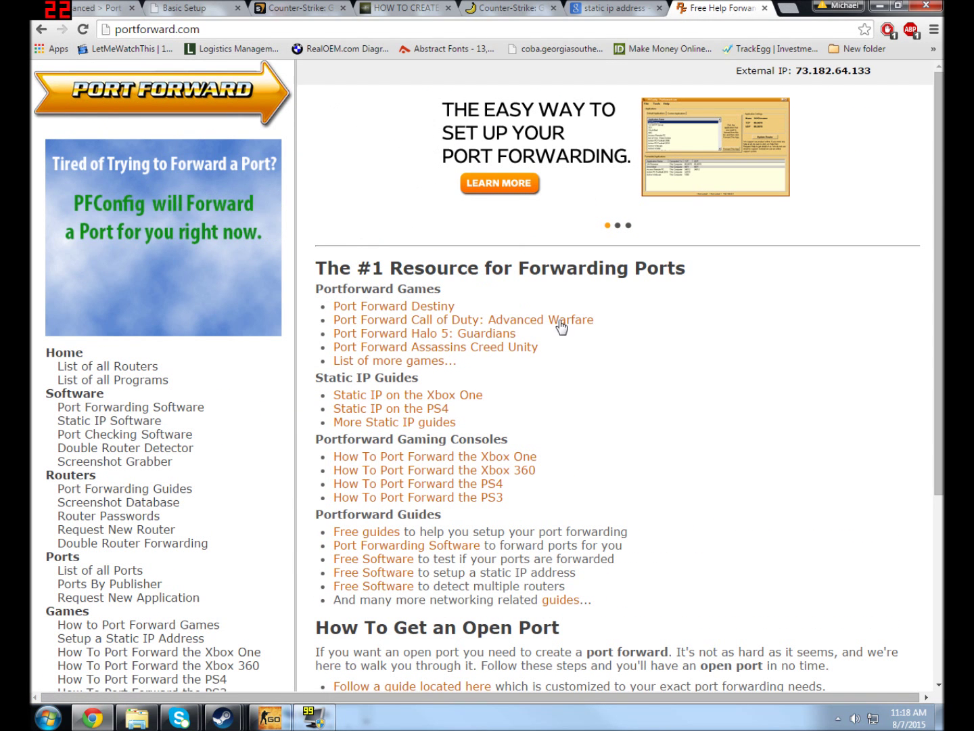
scroll(162, 270, "down", 3)
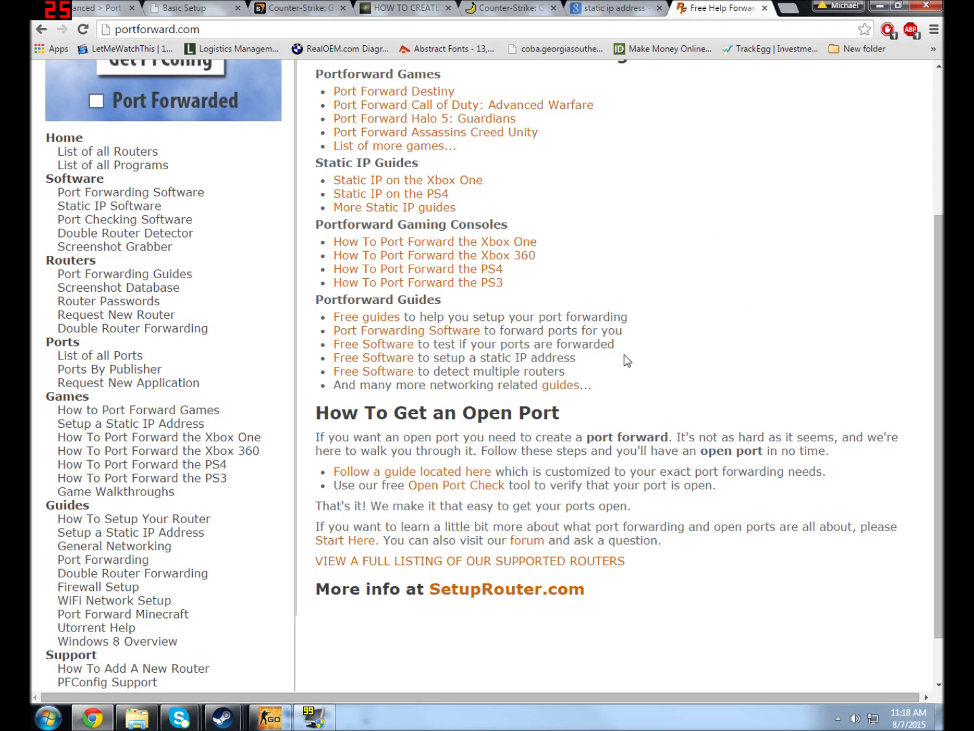
scroll(533, 399, "up", 3)
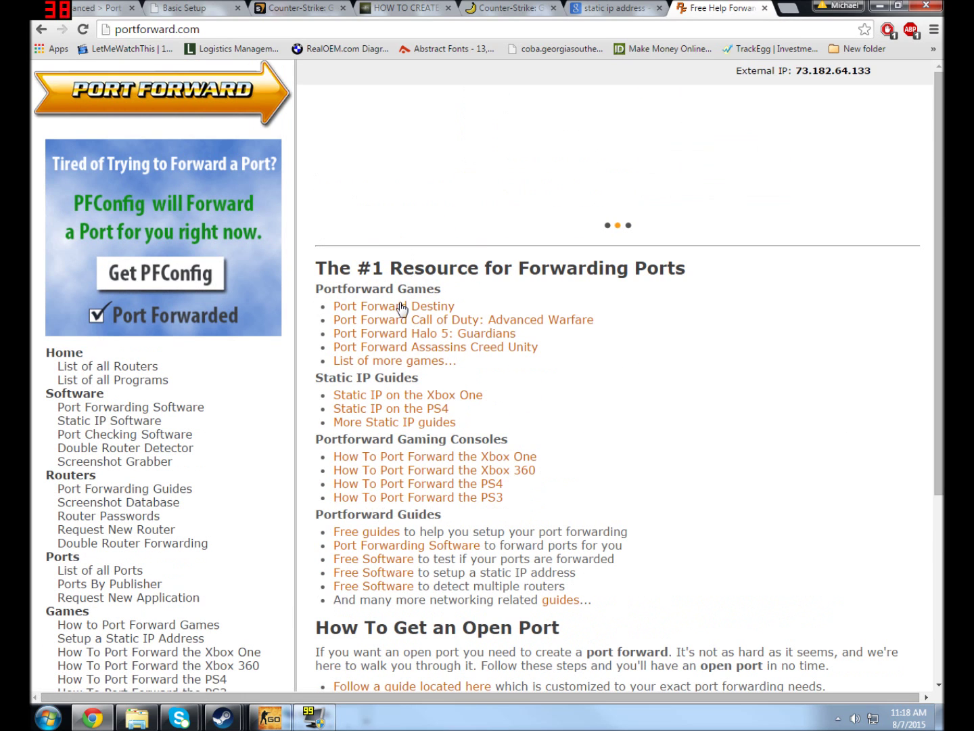
- Search Google for "xfinity router cs go" and look through the portforward.com guide for the Comcast CG814WG router
key("ctrl+l")
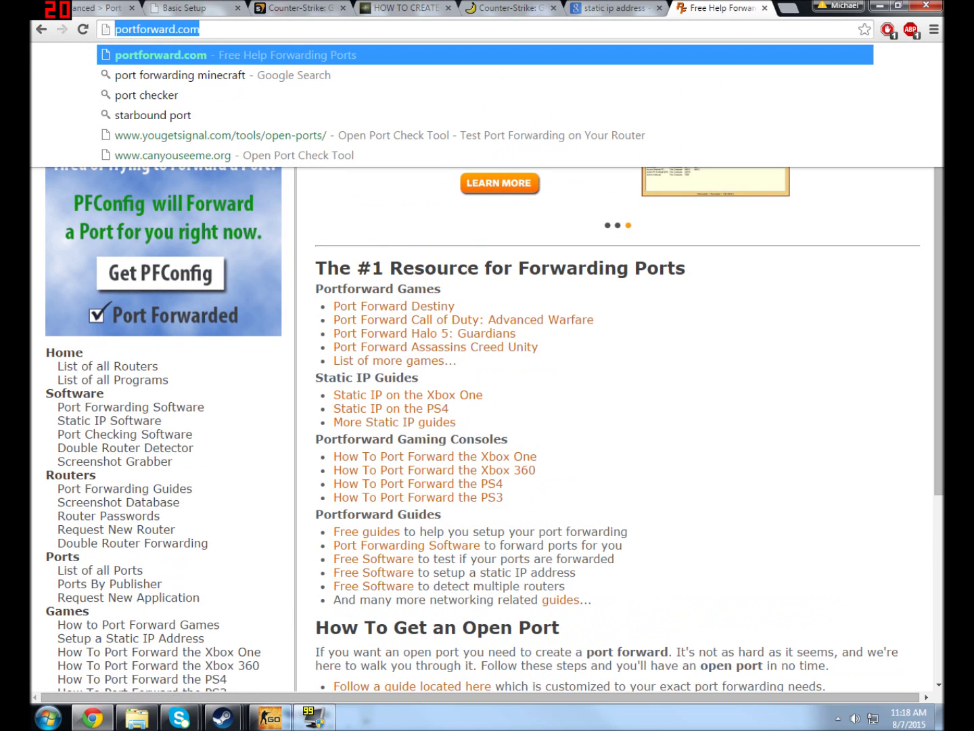
type("xfinity")
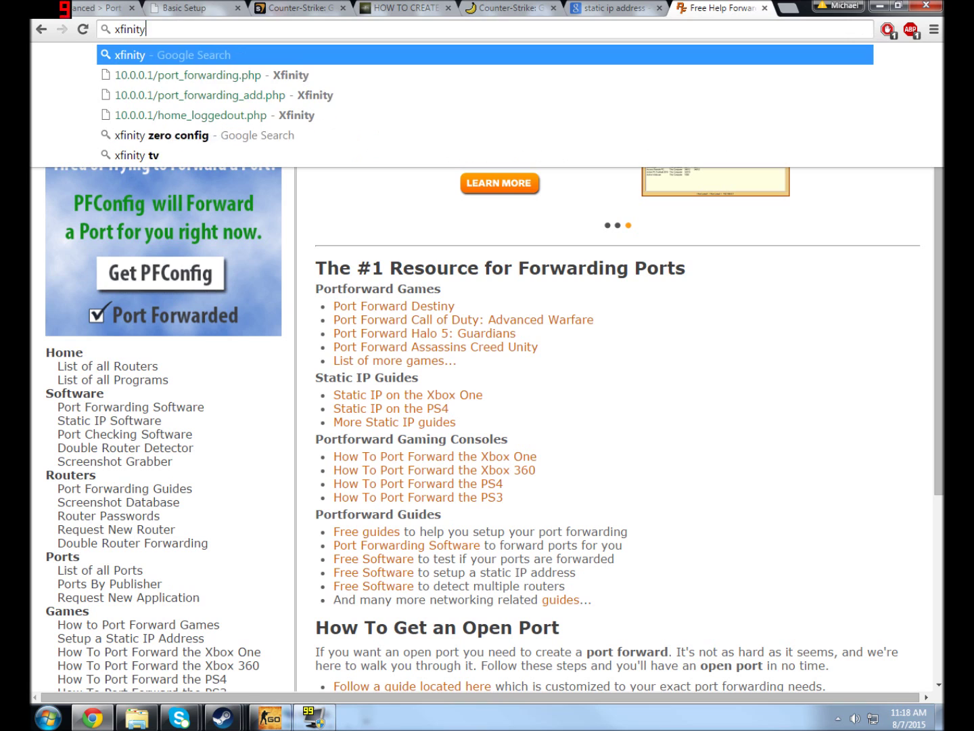
type(" router cs go")
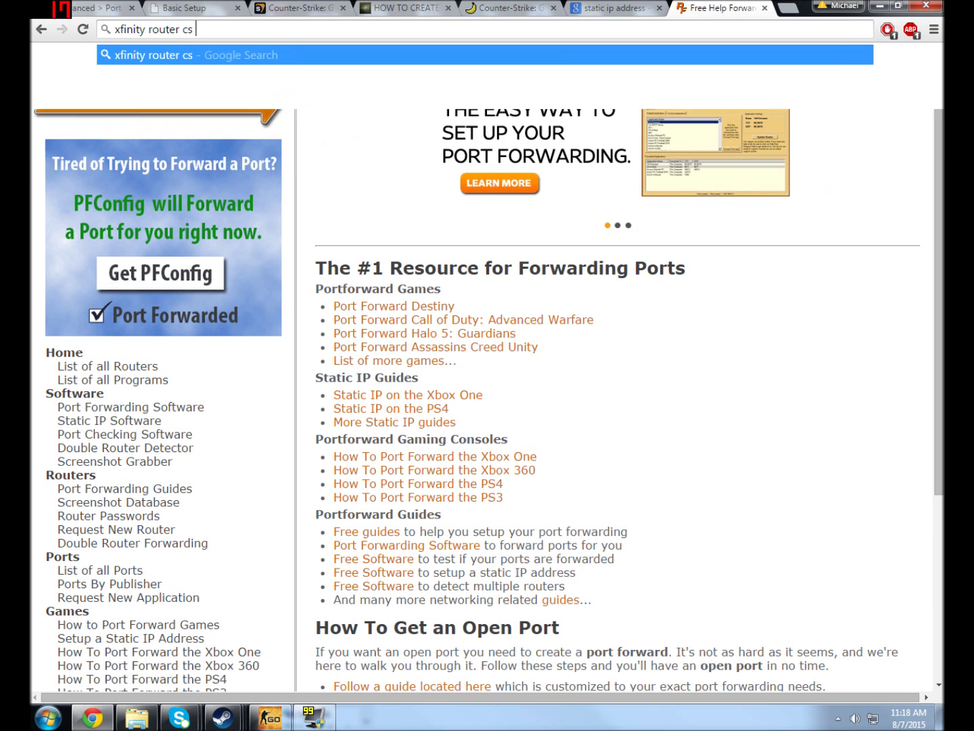
key("Return")
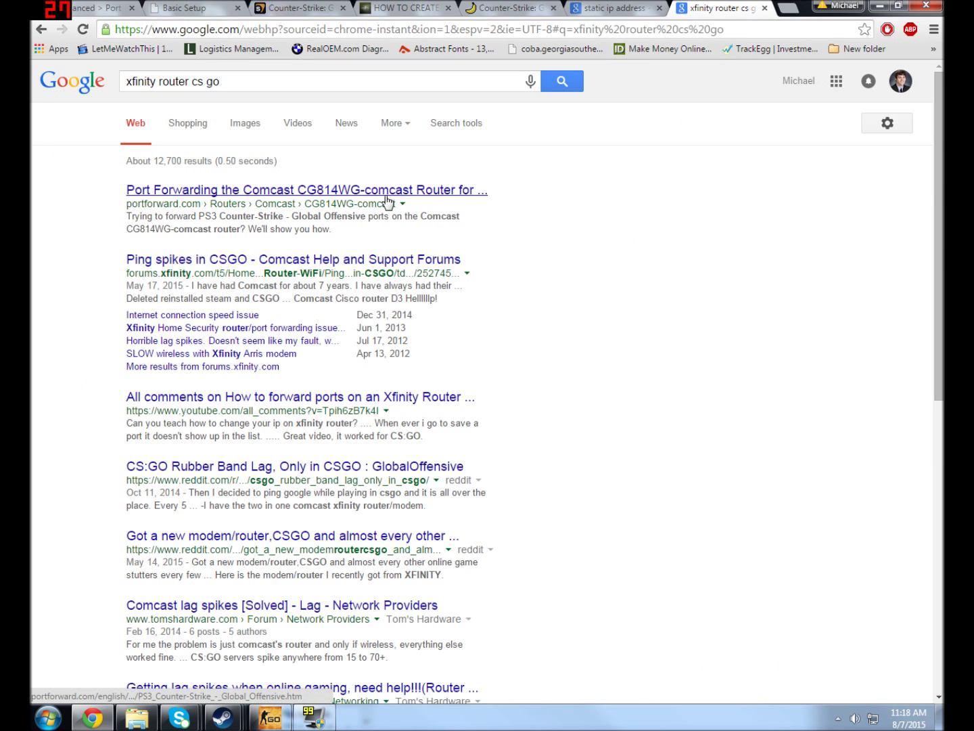
left_click(221, 192)
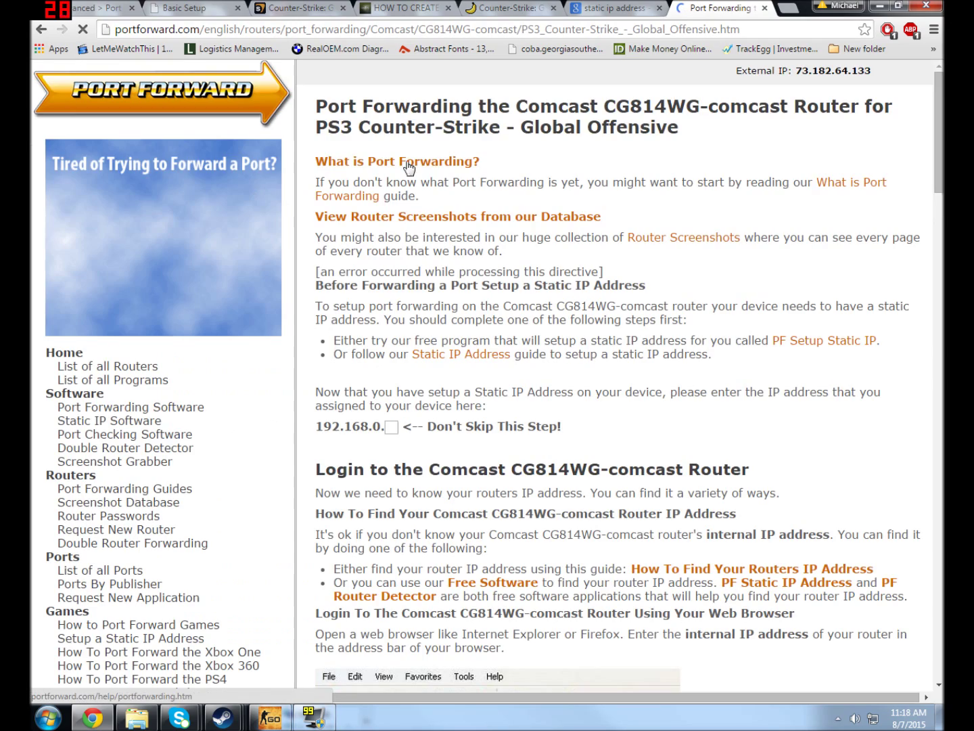
scroll(609, 379, "down", 15)
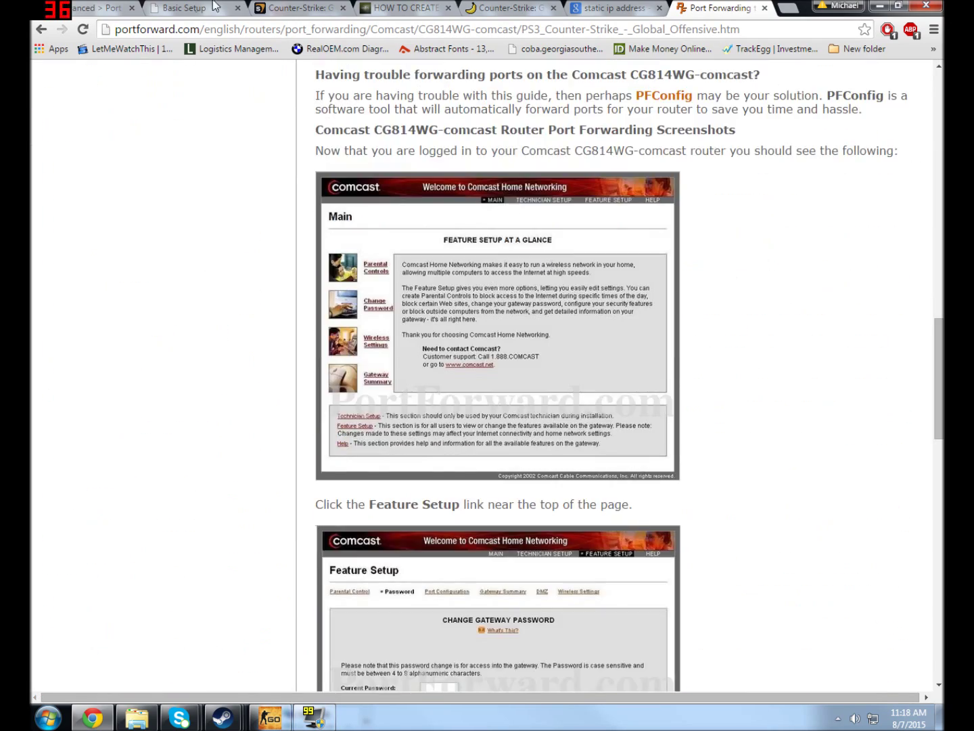
- Return to the Xfinity Port Forwarding page and examine the server IPv4 addresses and the csgo1 rule's details
left_click(155, 7)
left_click(116, 6)
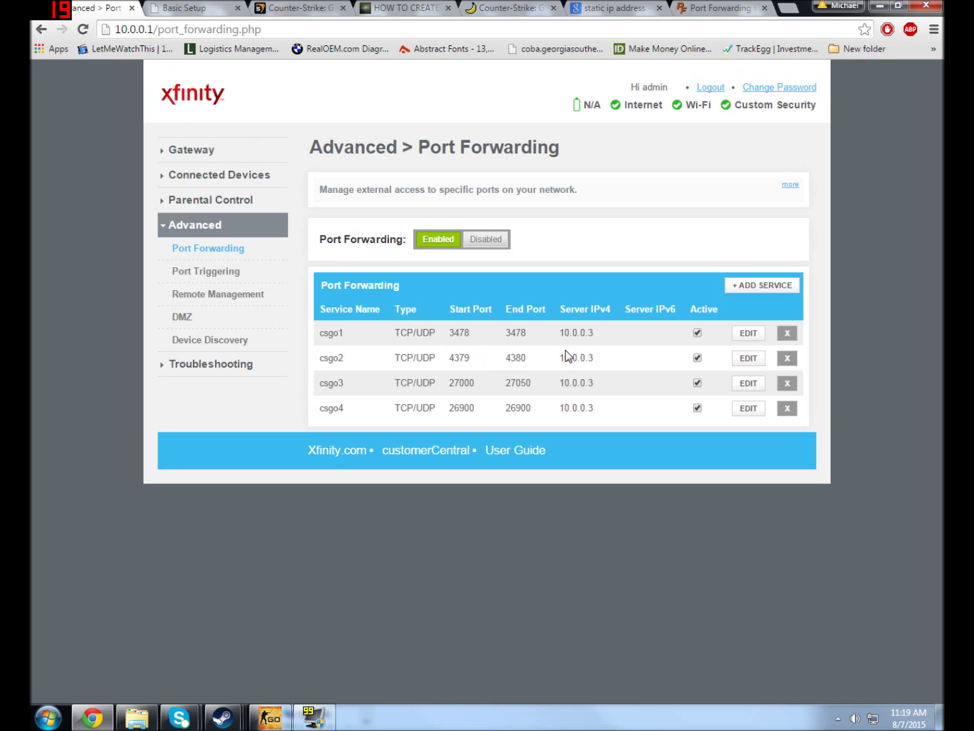
left_click_drag(558, 331, 594, 358)
left_click(368, 341)
left_click_drag(321, 284, 419, 286)
left_click(348, 324)
left_click_drag(322, 342, 545, 332)
left_click(547, 332)
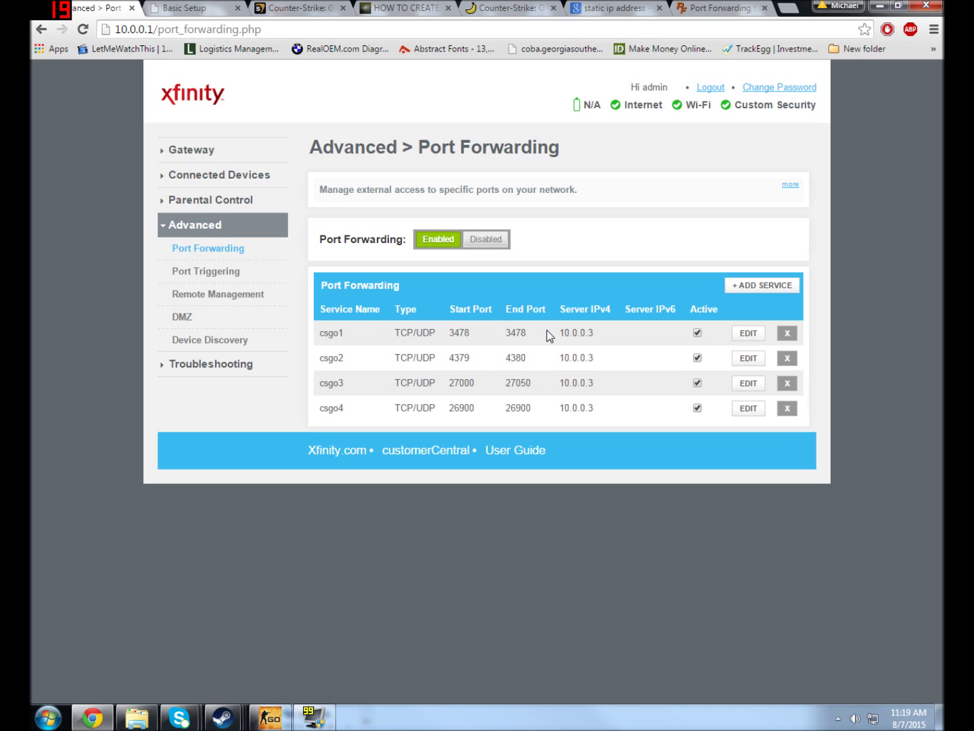
- Open the Add Service form, inspect its server address and start port fields, and go back without adding a rule
left_click(734, 284)
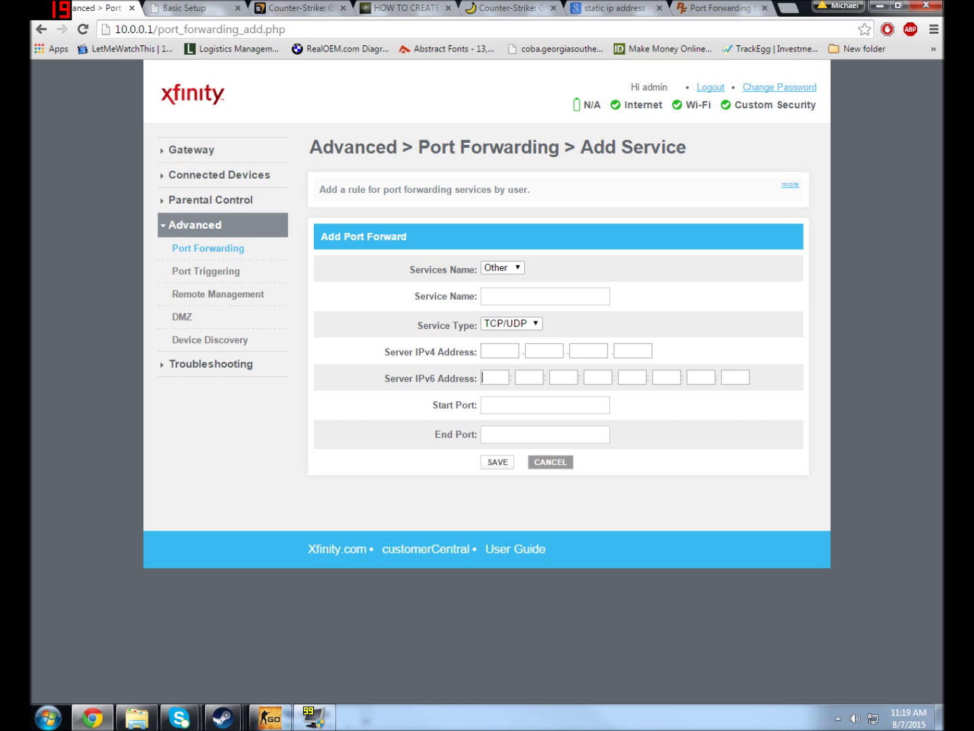
left_click(485, 378)
left_click(483, 351)
key("Tab")
key("Tab")
key("Tab")
left_click(485, 405)
left_click(38, 31)
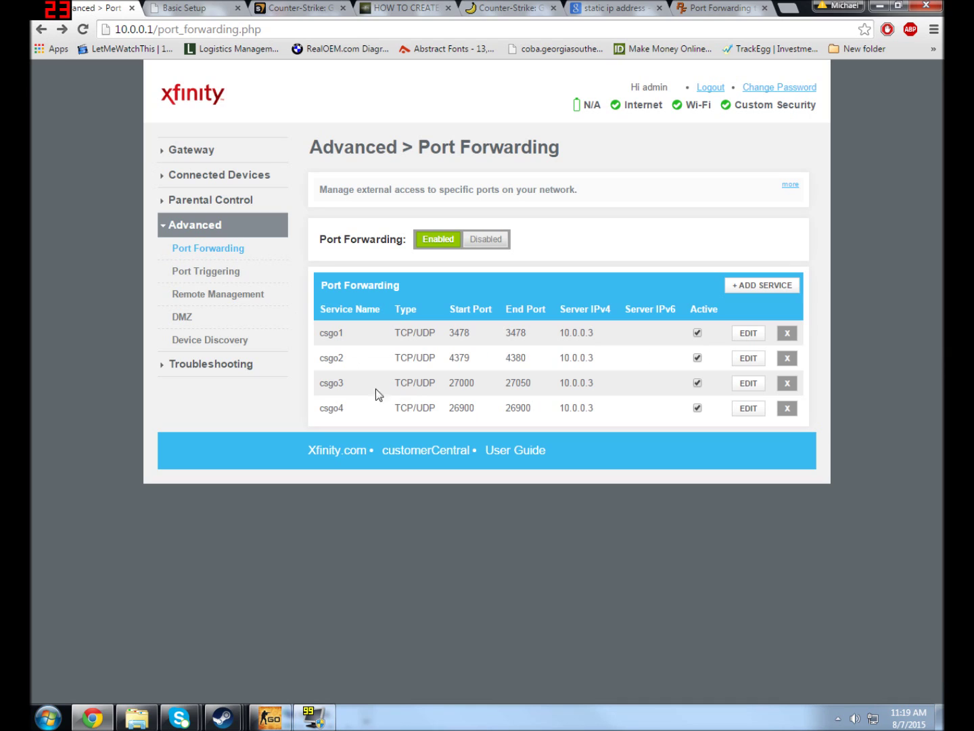
- Check the csgo3 service name and the csgo1 rule's port range and server IPv4 address in the forwarding table
left_click_drag(318, 383, 338, 383)
left_click_drag(449, 332, 594, 332)
left_click(613, 335)
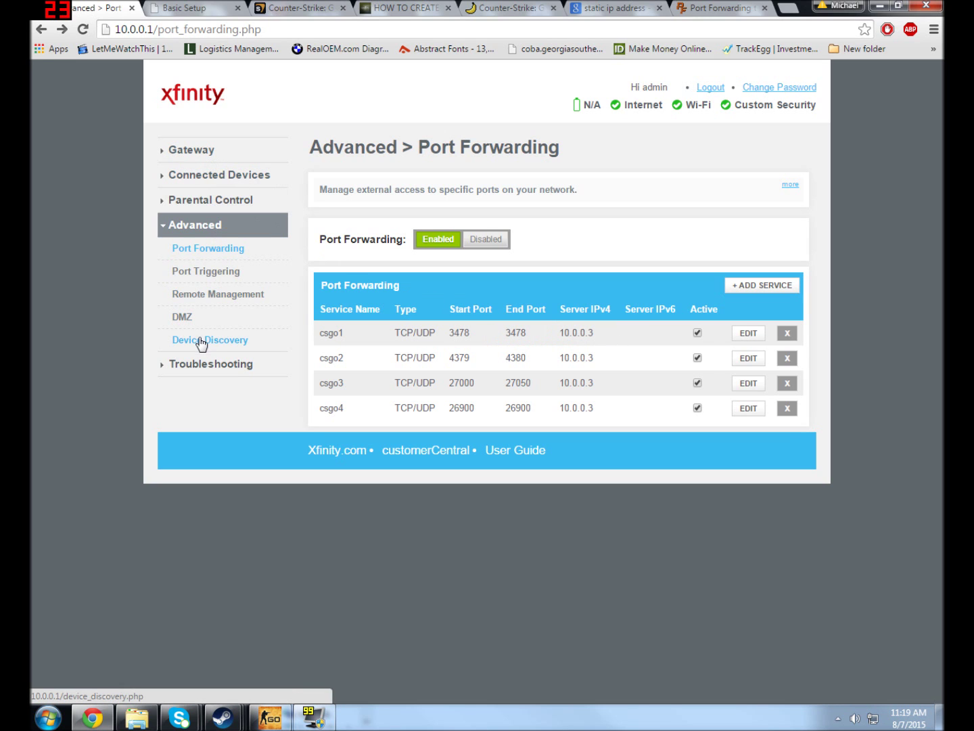
left_click_drag(201, 162, 582, 153)
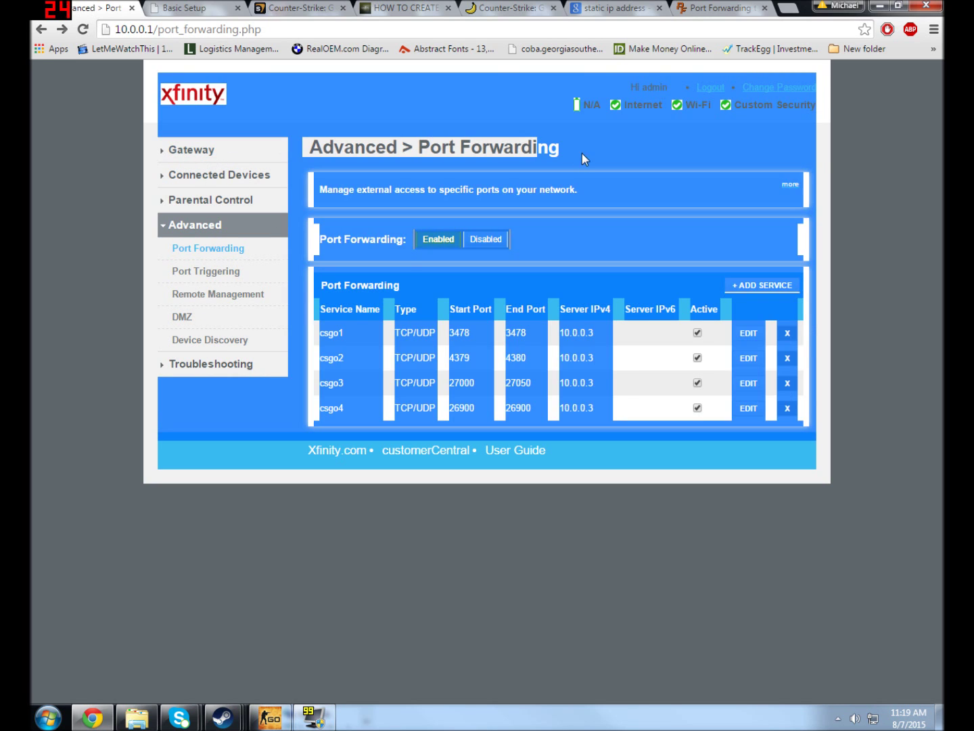
left_click(432, 213)
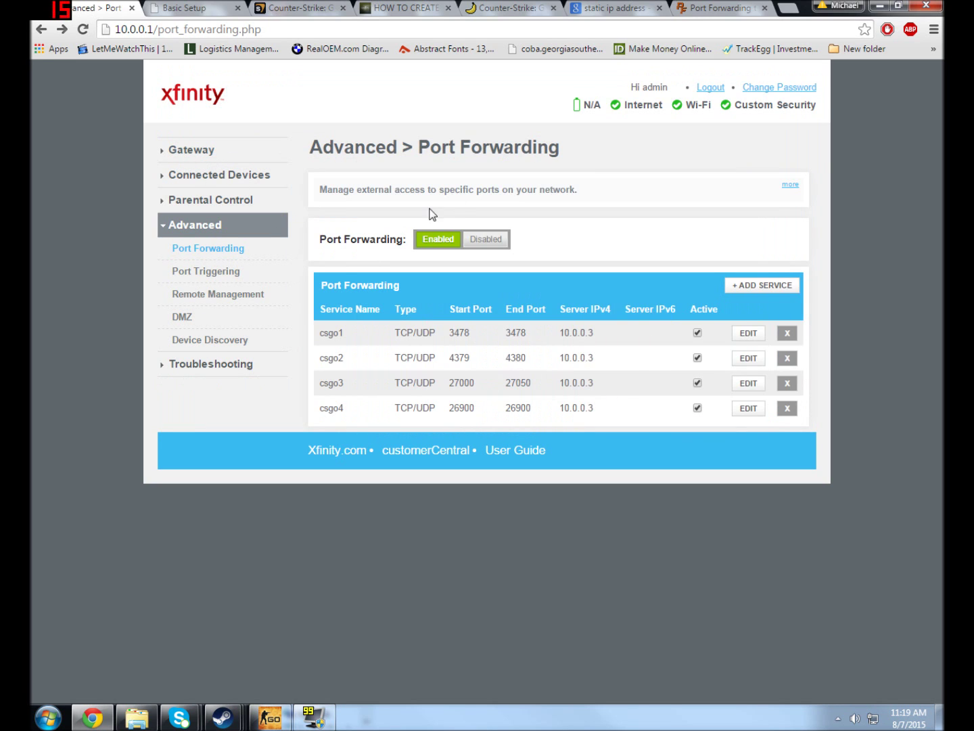
- Open the router's Device Discovery page and check the UPnP setting
left_click(237, 345)
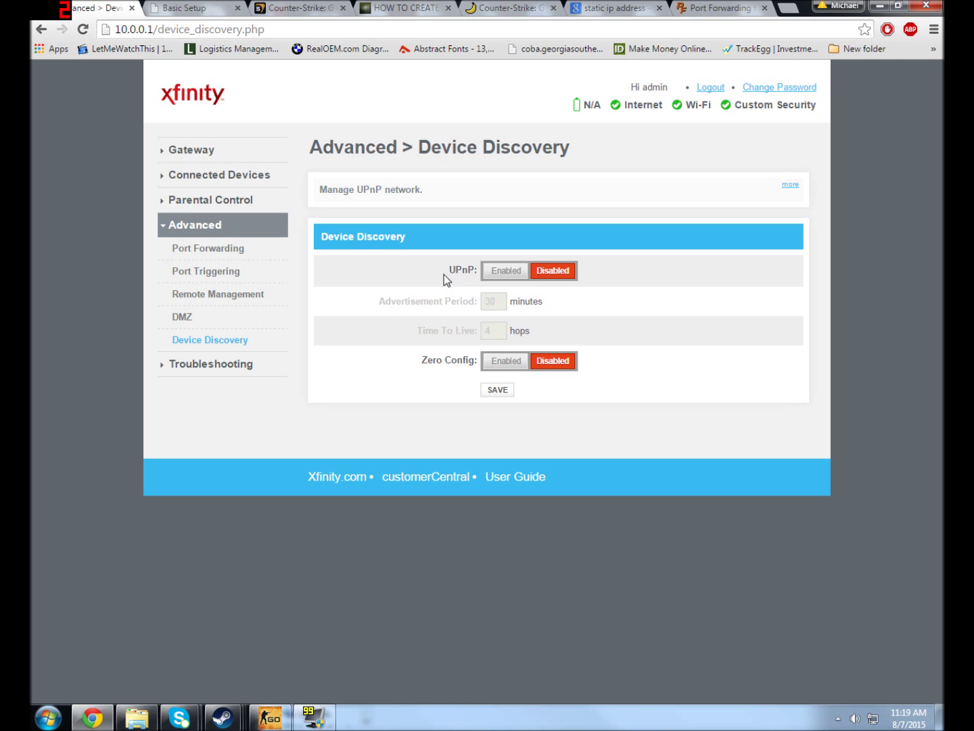
left_click_drag(448, 271, 472, 272)
left_click(471, 271)
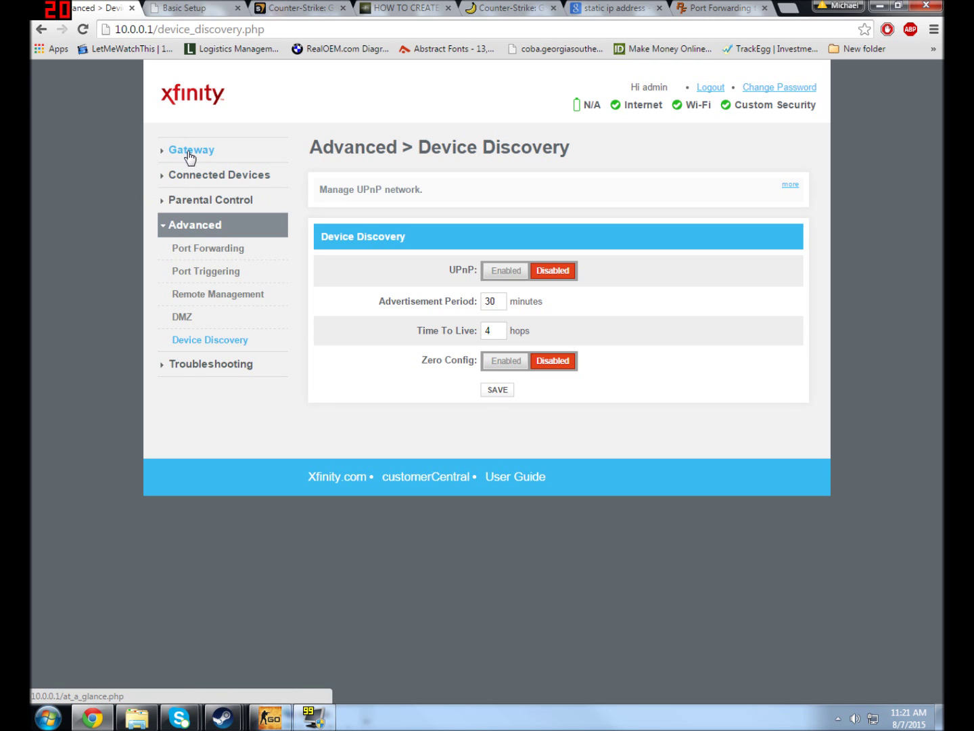
- Compare the Linksys router's Basic Setup page with the Xfinity Device Discovery page
key("ctrl+Tab")
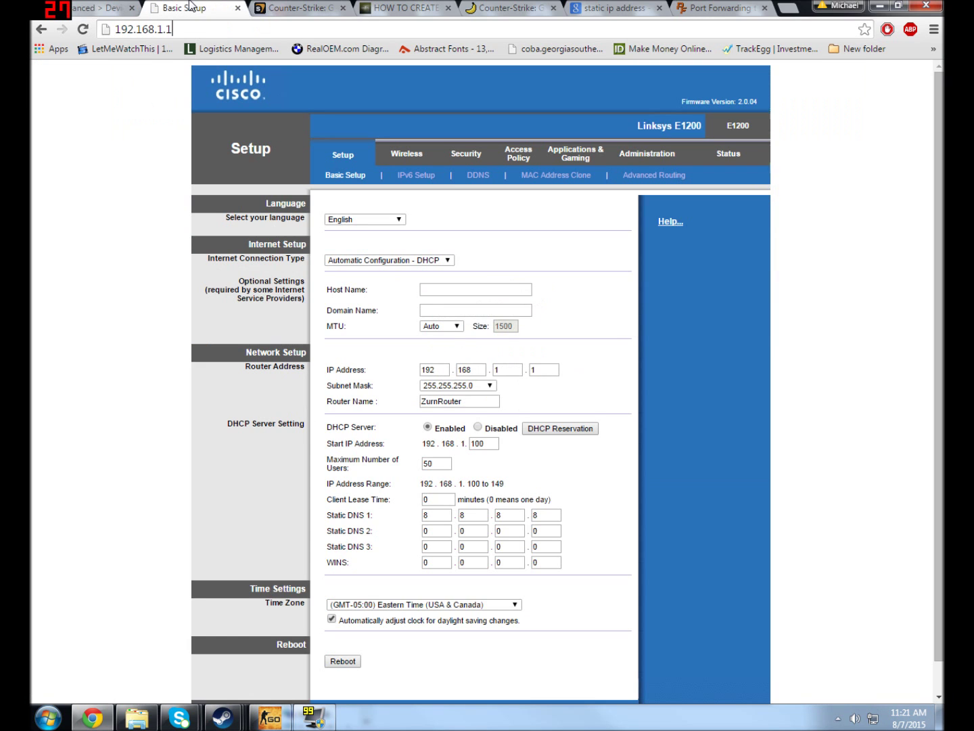
left_click(113, 6)
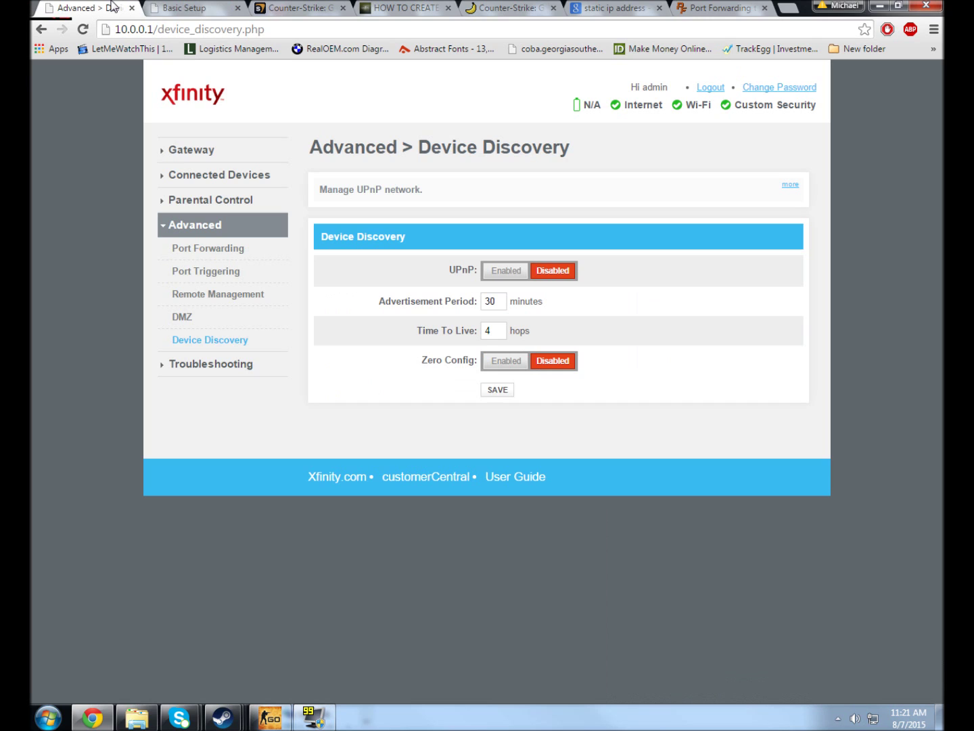
left_click(203, 8)
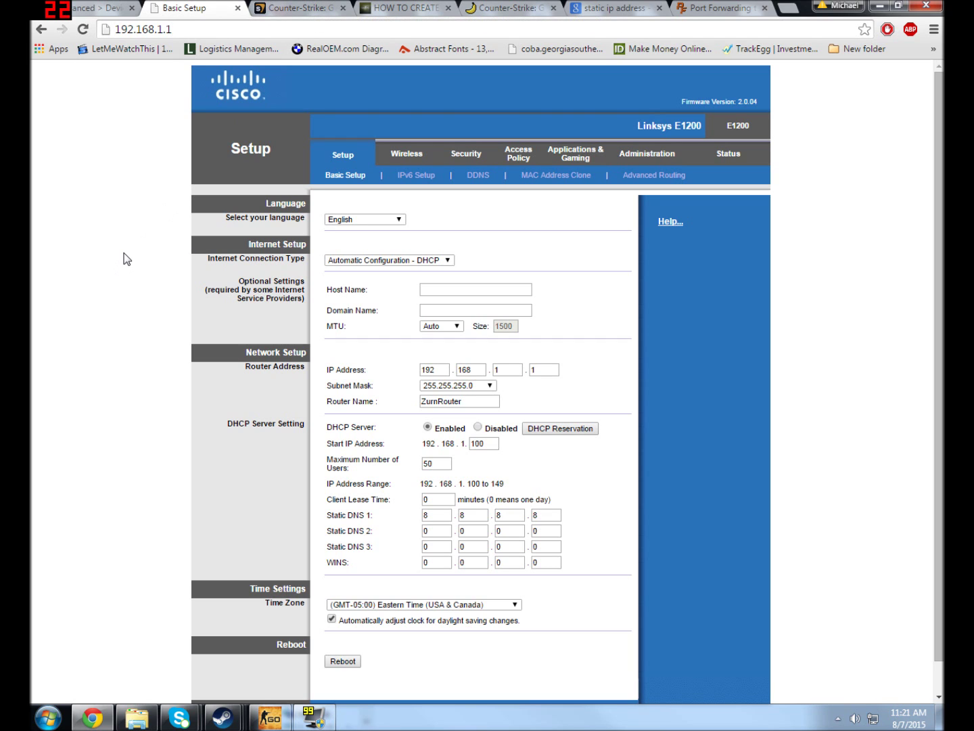
left_click(124, 7)
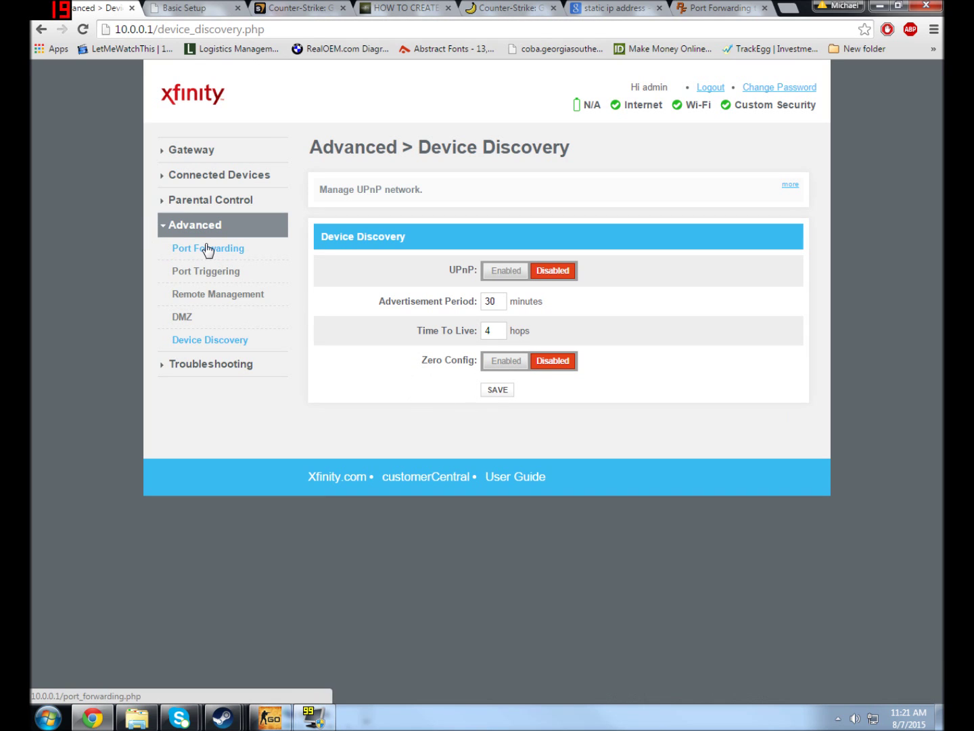
- Find Windows Firewall on the computer, open its advanced settings and show the inbound rules
left_click(58, 725)
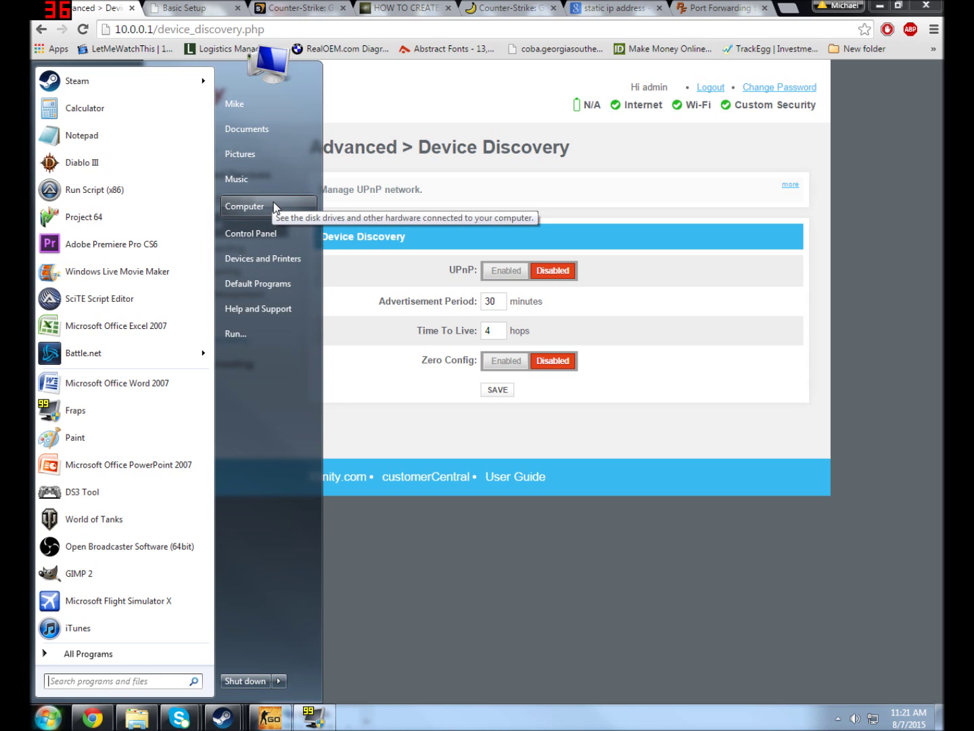
type("firewall")
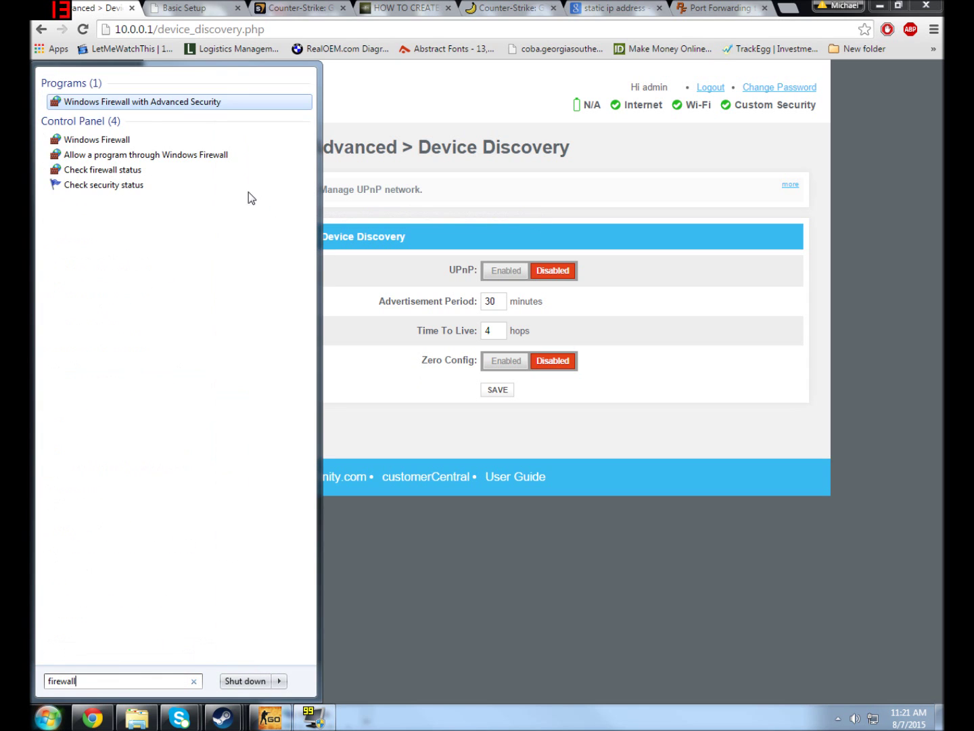
left_click(108, 140)
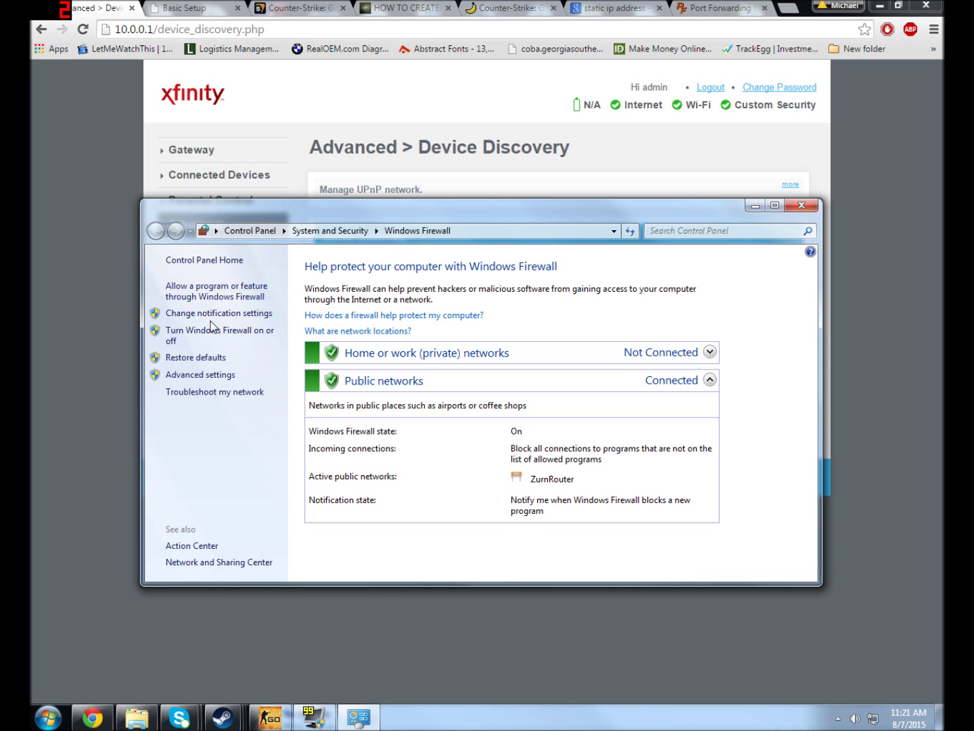
left_click(202, 376)
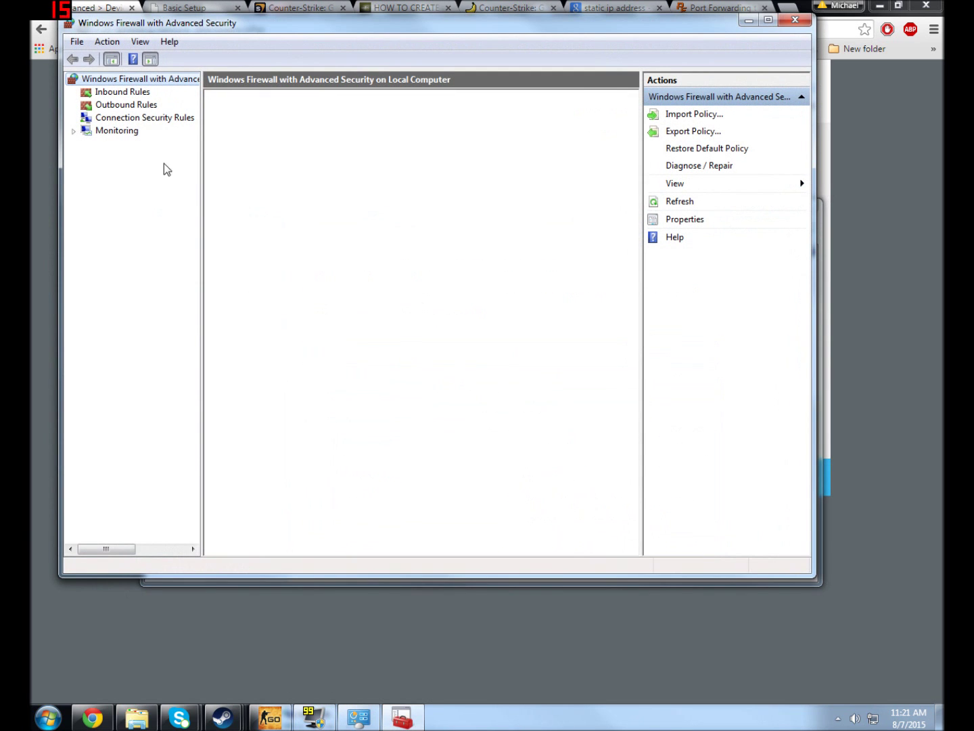
left_click(129, 92)
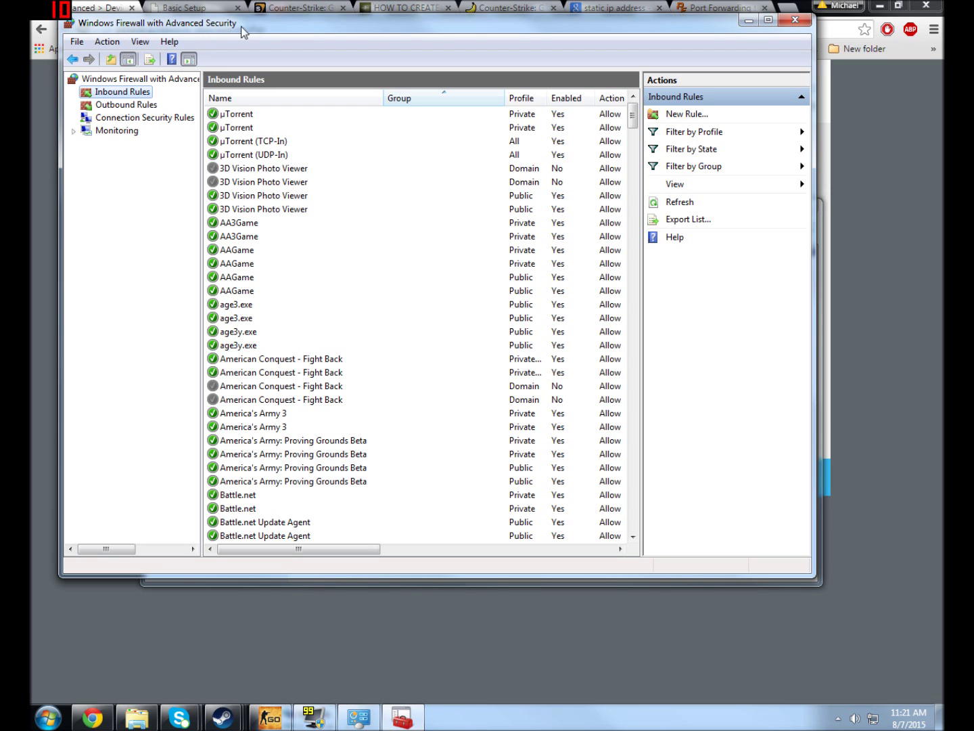
- Start a new inbound Port rule, try the UDP and TCP options with specific local ports, and cancel without creating it
left_click(674, 119)
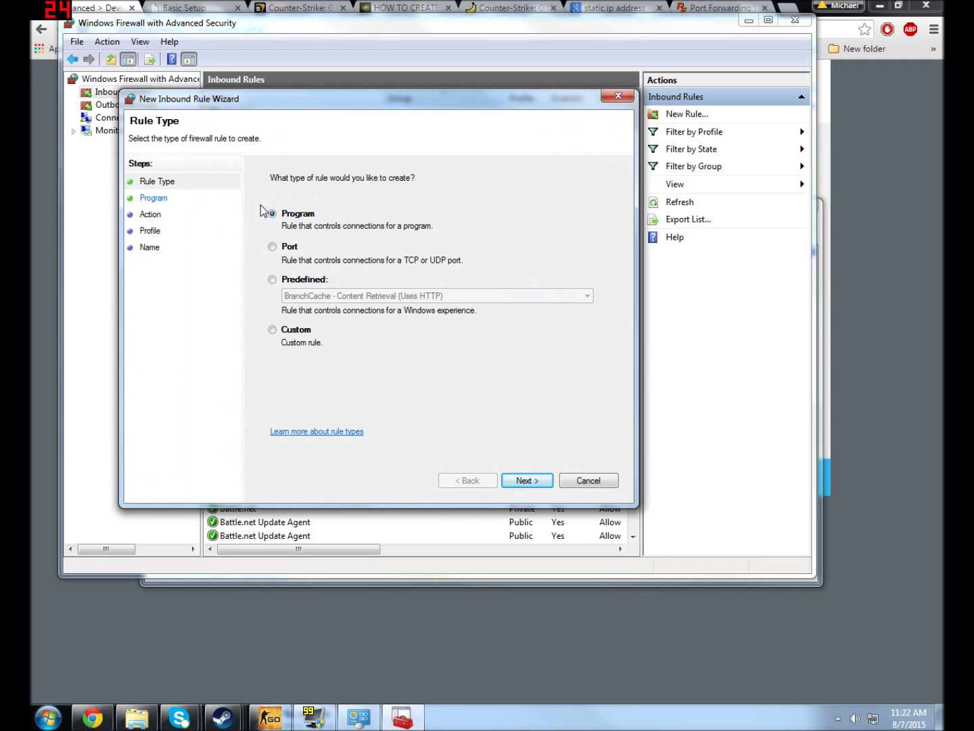
left_click(272, 248)
left_click(527, 478)
left_click(276, 214)
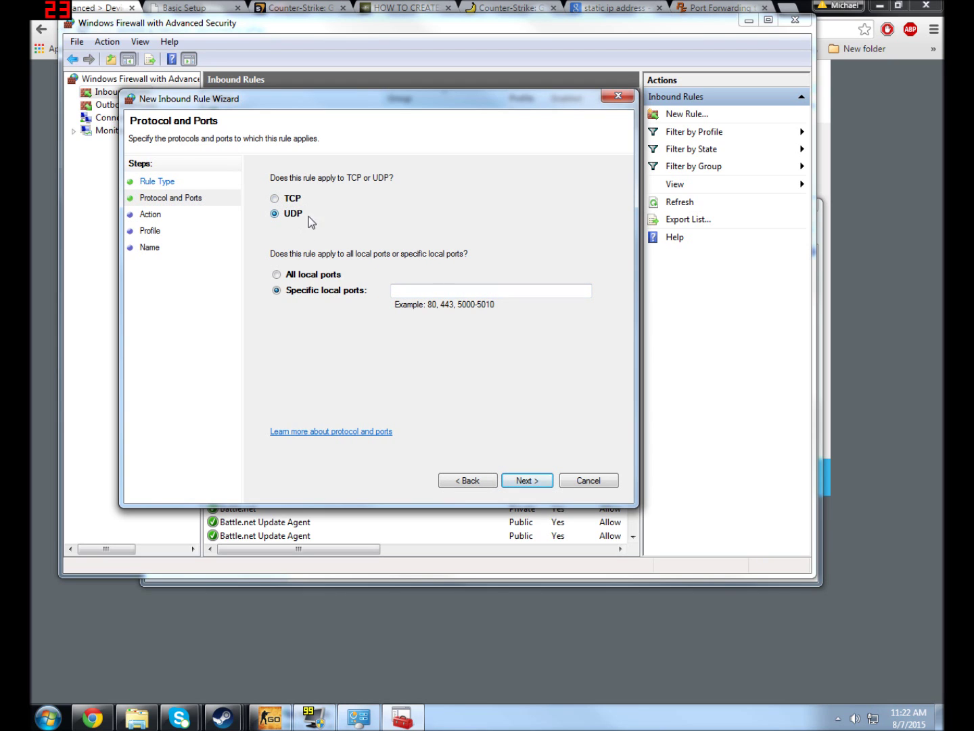
left_click(276, 198)
left_click(276, 214)
left_click(277, 198)
left_click(392, 293)
left_click(568, 480)
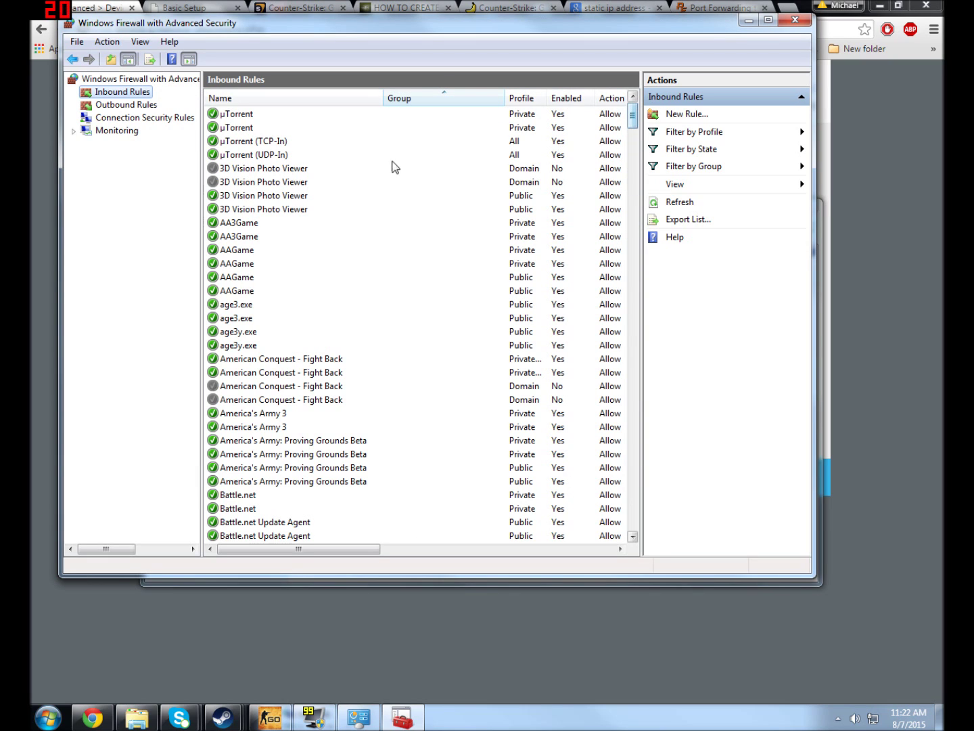
- Reopen the New Inbound Rule wizard to view the rule type choices and cancel it
left_click(319, 278)
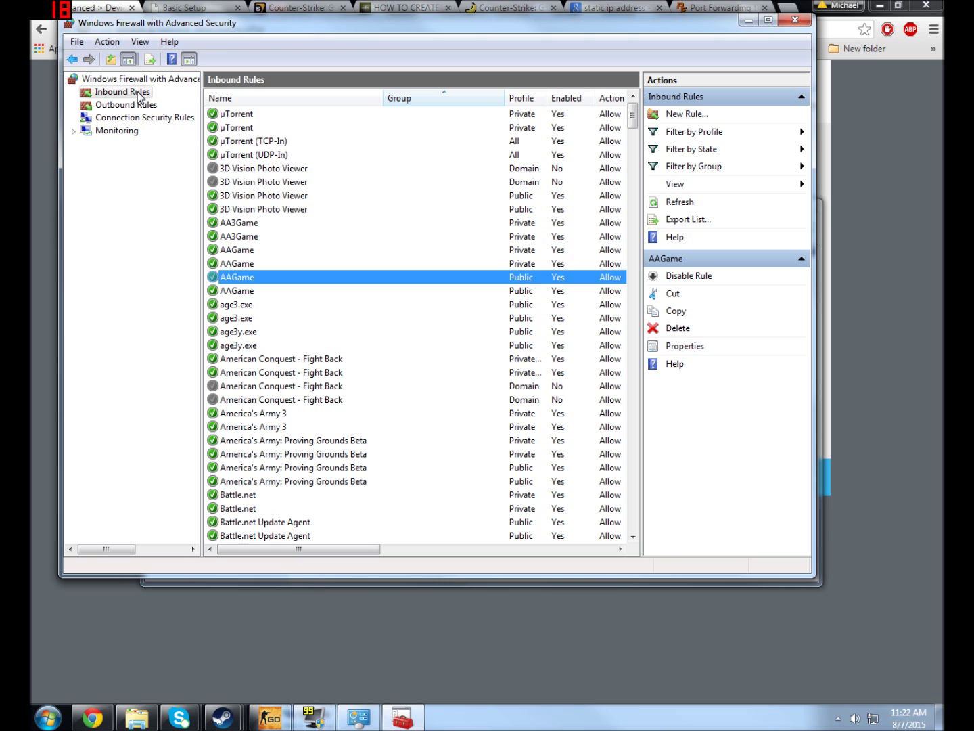
left_click(684, 115)
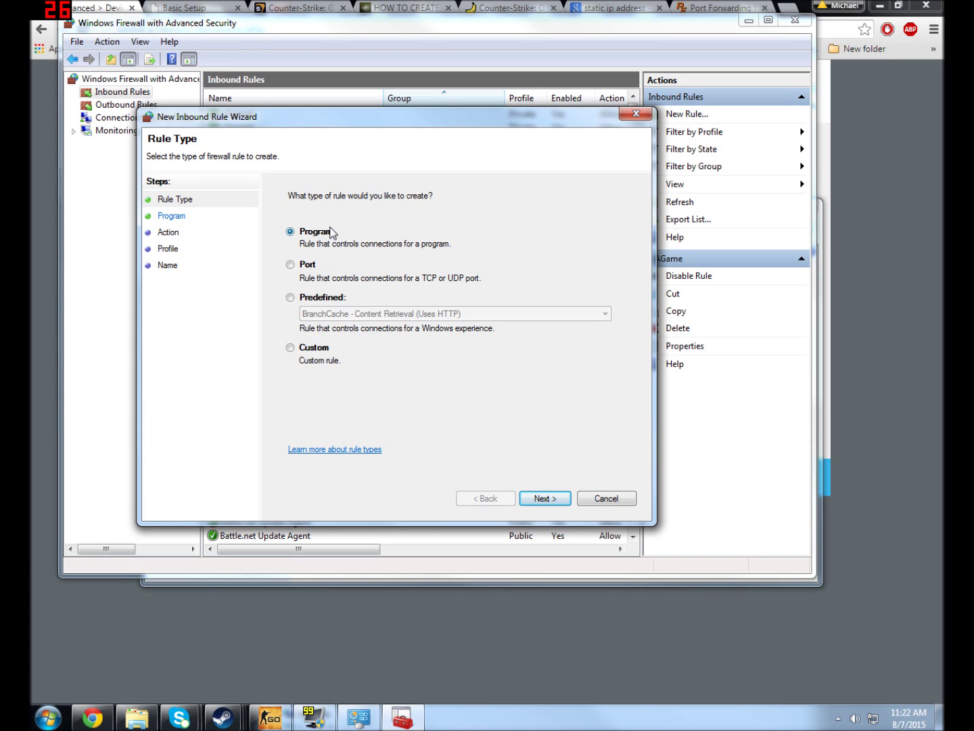
left_click(608, 498)
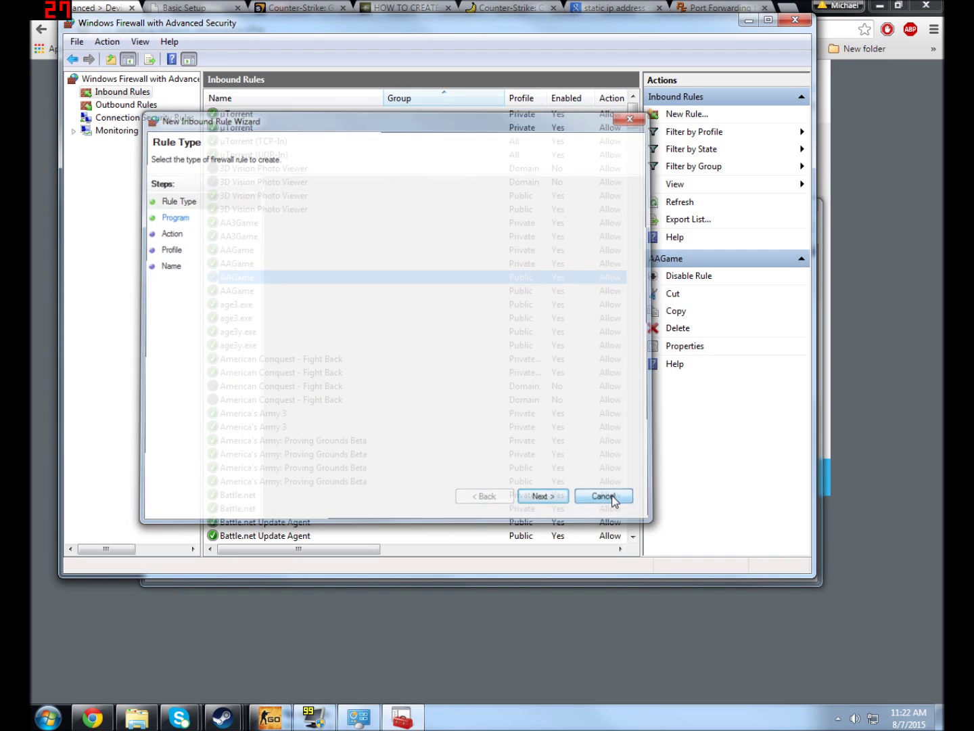
- View the outbound firewall rules, close the advanced firewall window and return to the router page in the browser
left_click(140, 105)
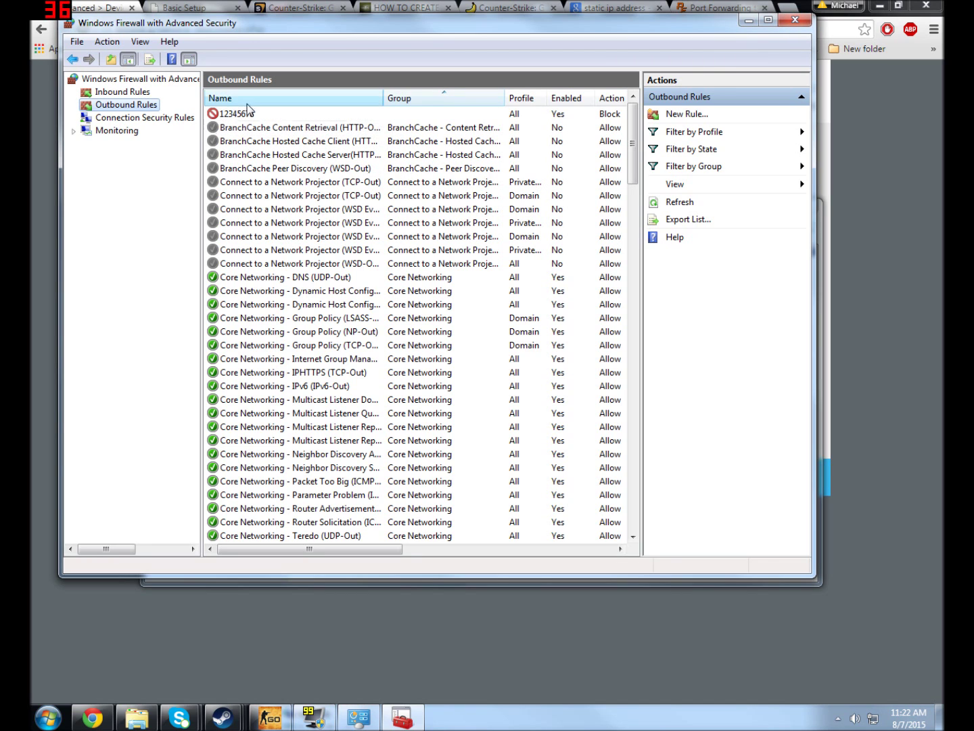
left_click(796, 19)
left_click(148, 158)
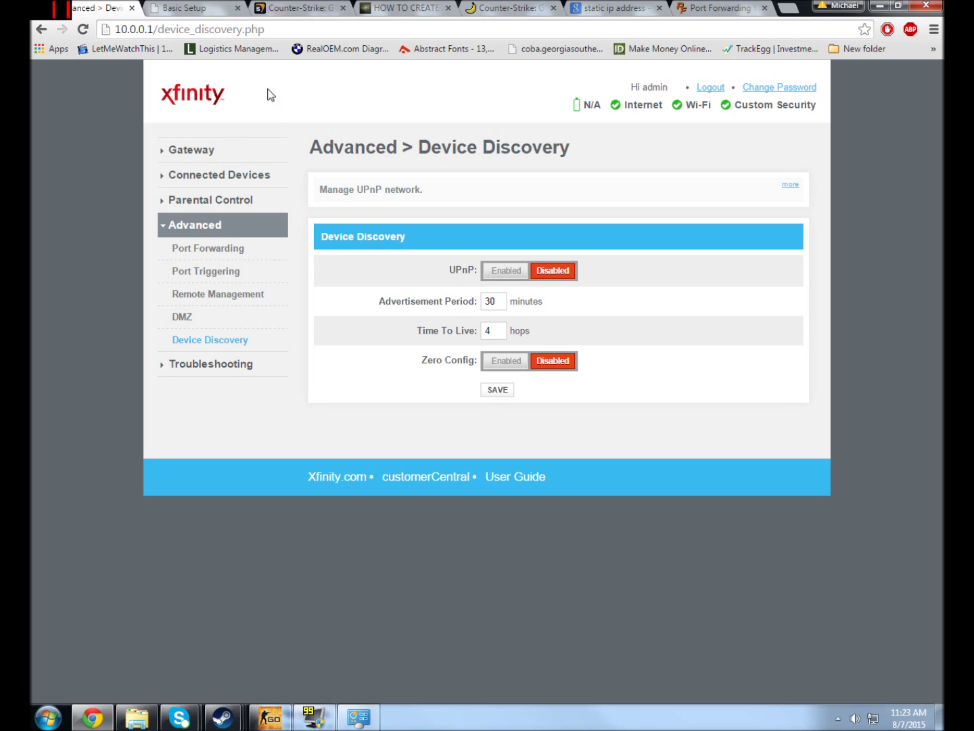
- Compare the two routers' addresses, 10.0.0.1 for Xfinity and 192.168.1.1 for Linksys, by highlighting each in its page URL
left_click_drag(155, 30, 114, 29)
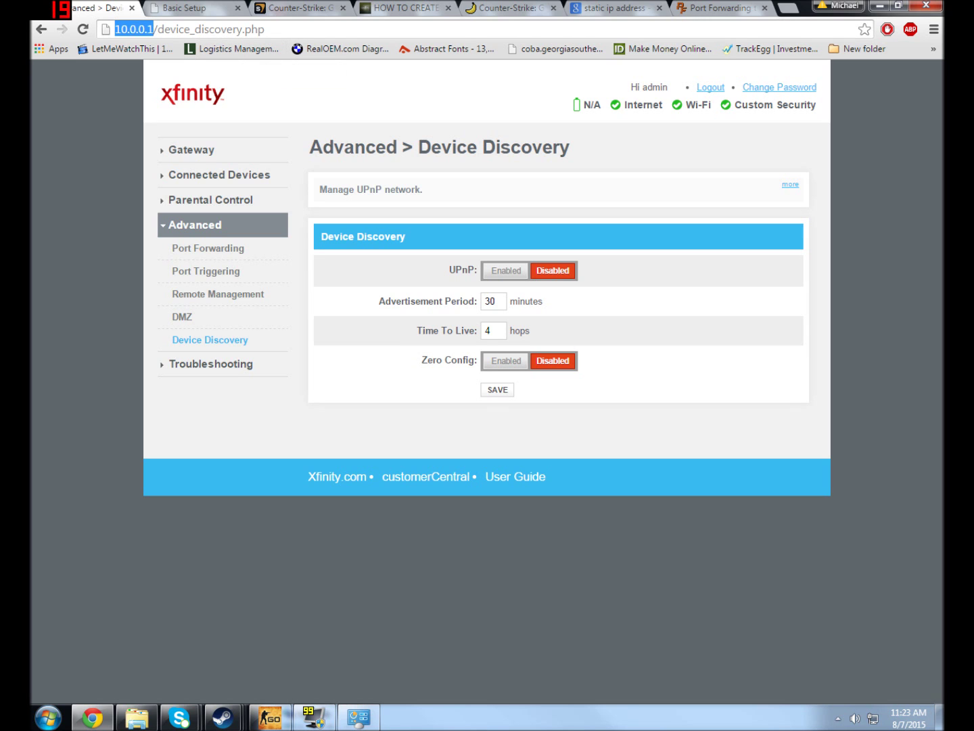
left_click(177, 8)
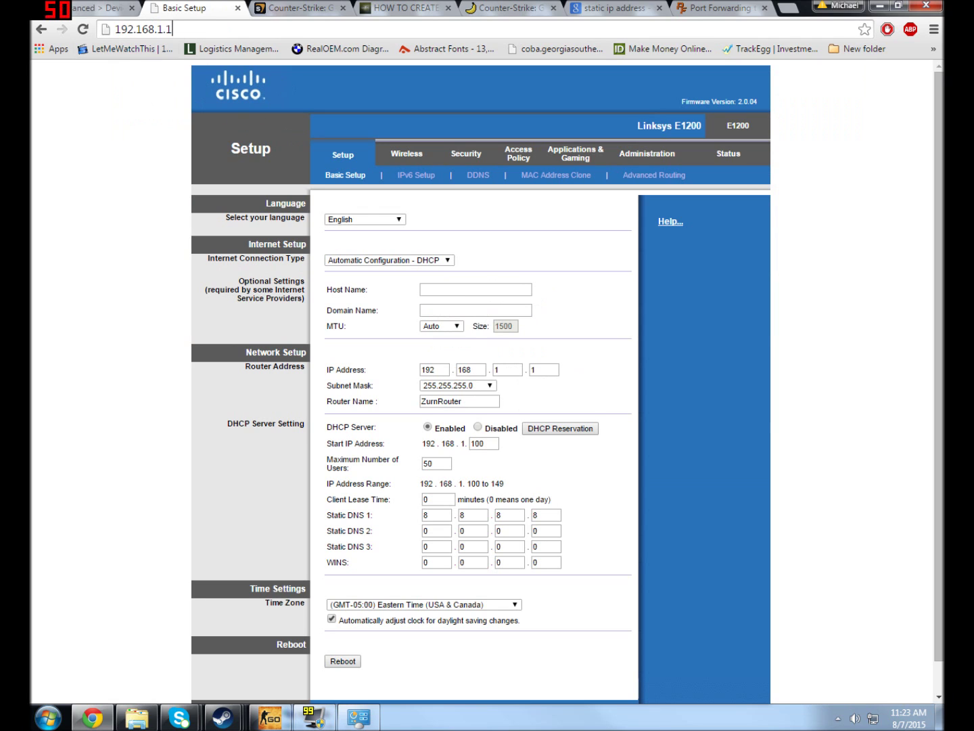
left_click_drag(115, 29, 172, 29)
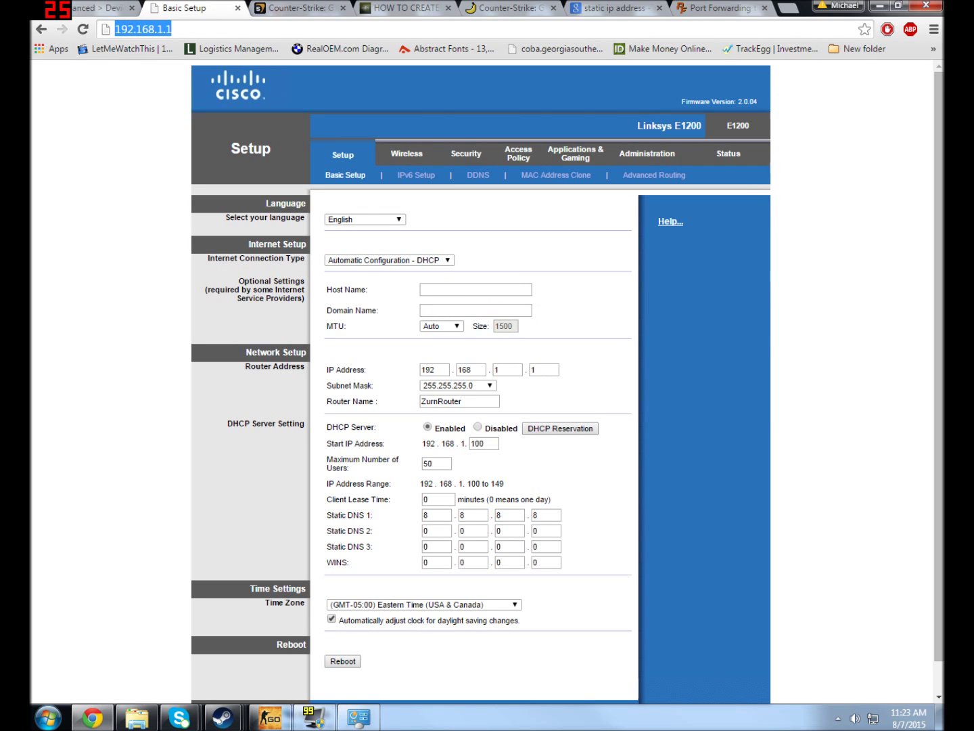
left_click(116, 9)
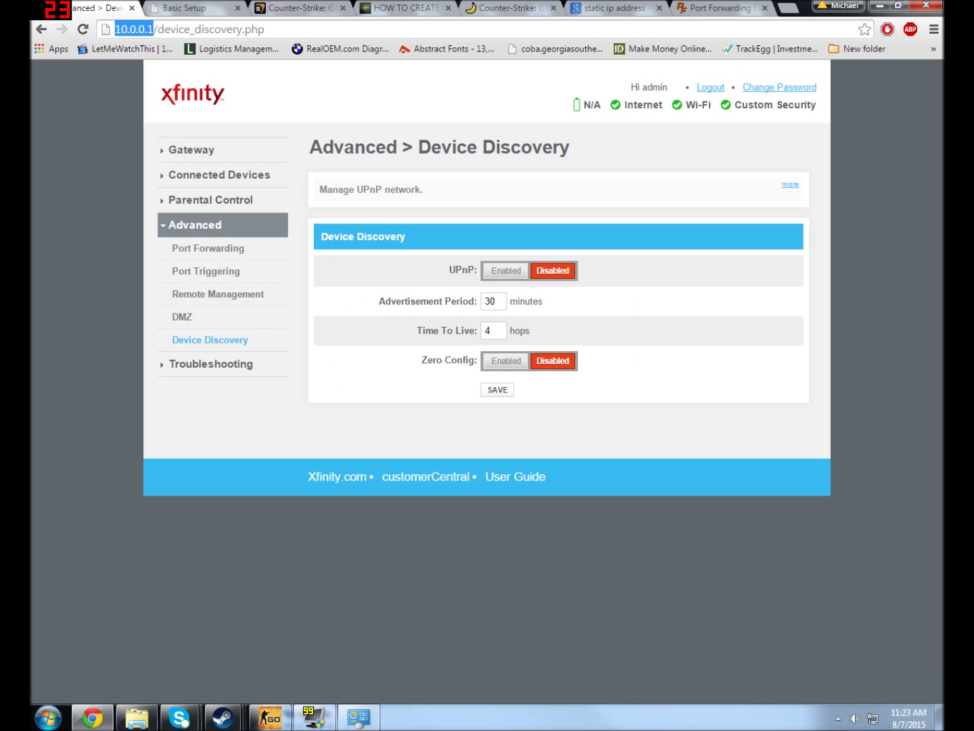
mouse_move(114, 29)
left_mouse_down()
mouse_move(174, 29)
mouse_move(115, 29)
left_mouse_up()
left_click(158, 29)
left_click(180, 8)
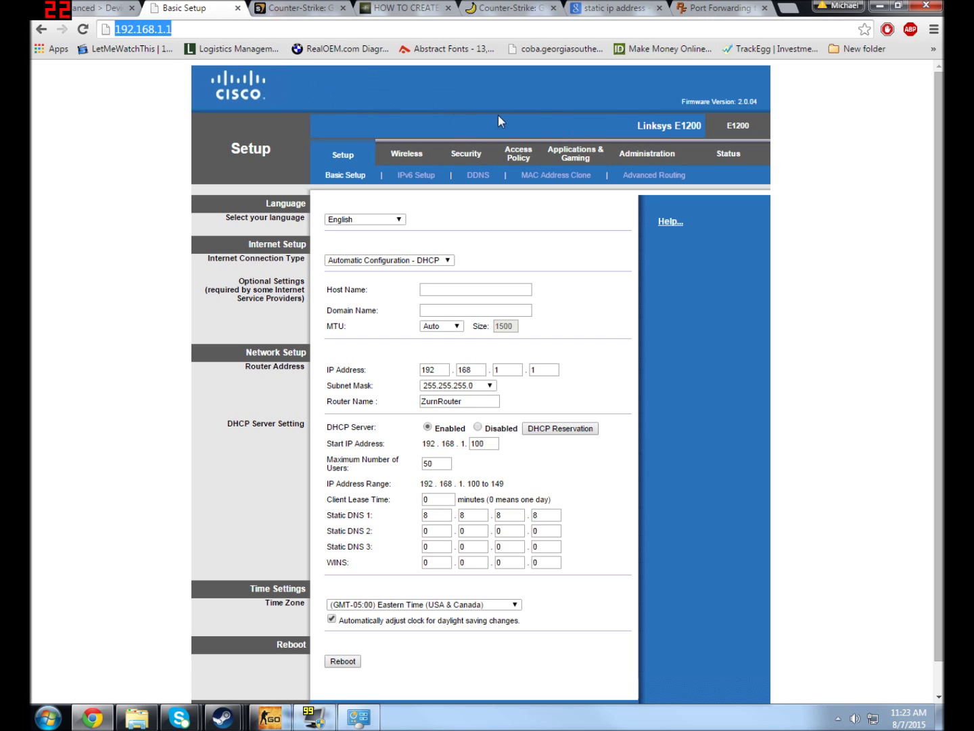
left_click(101, 8)
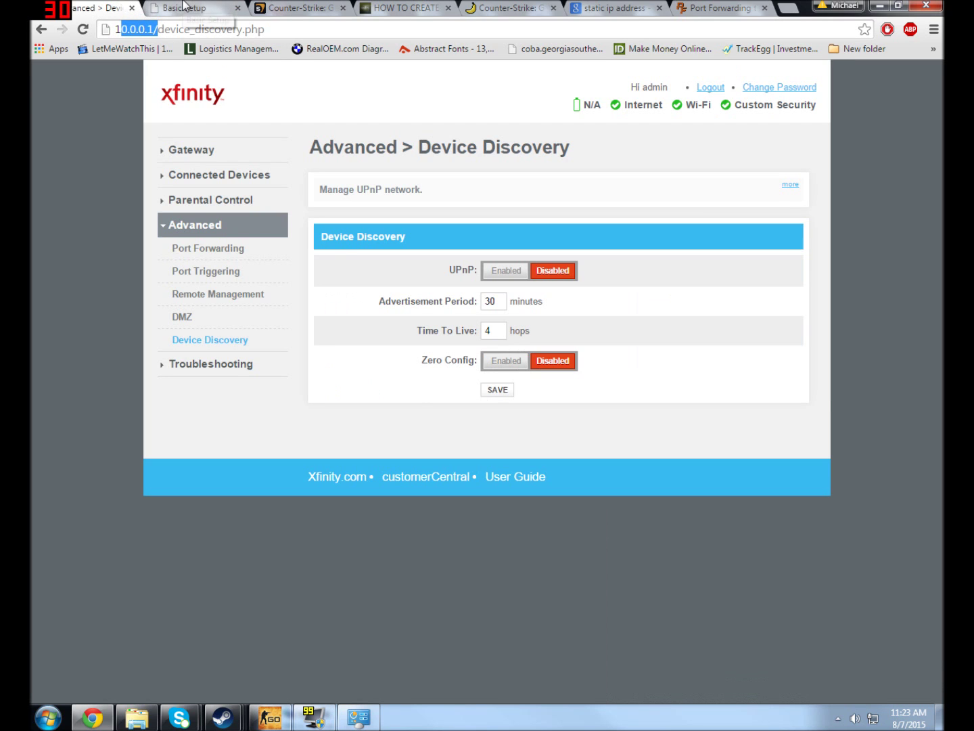
- Open the Linksys router's Single Port Forwarding page under Applications & Gaming, logging in with the prefilled credentials
left_click(183, 8)
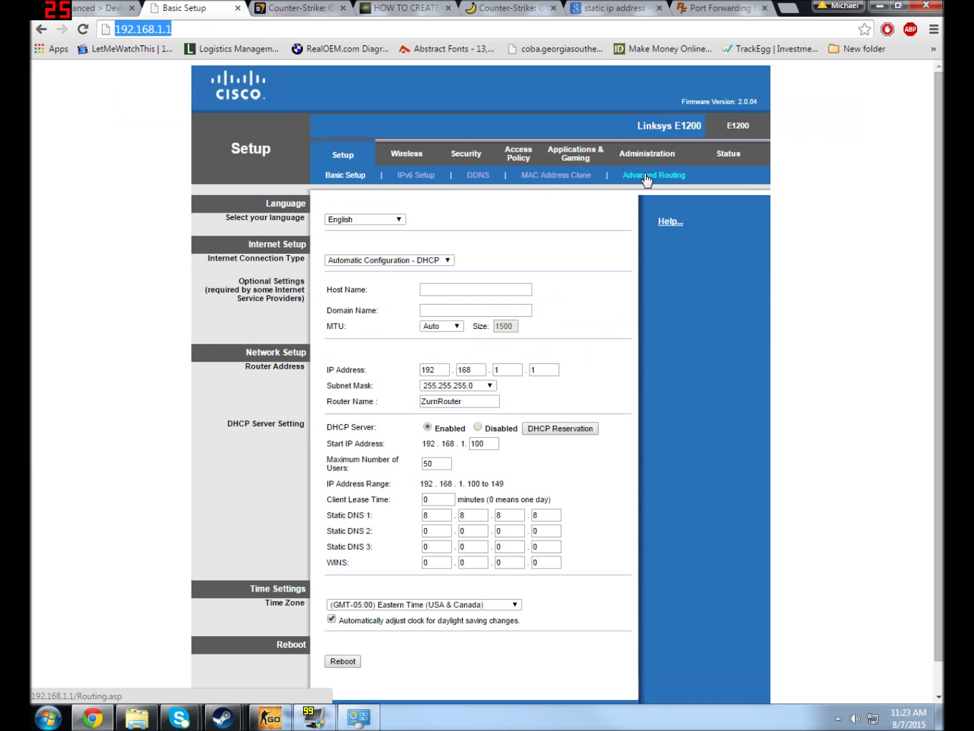
left_click(576, 154)
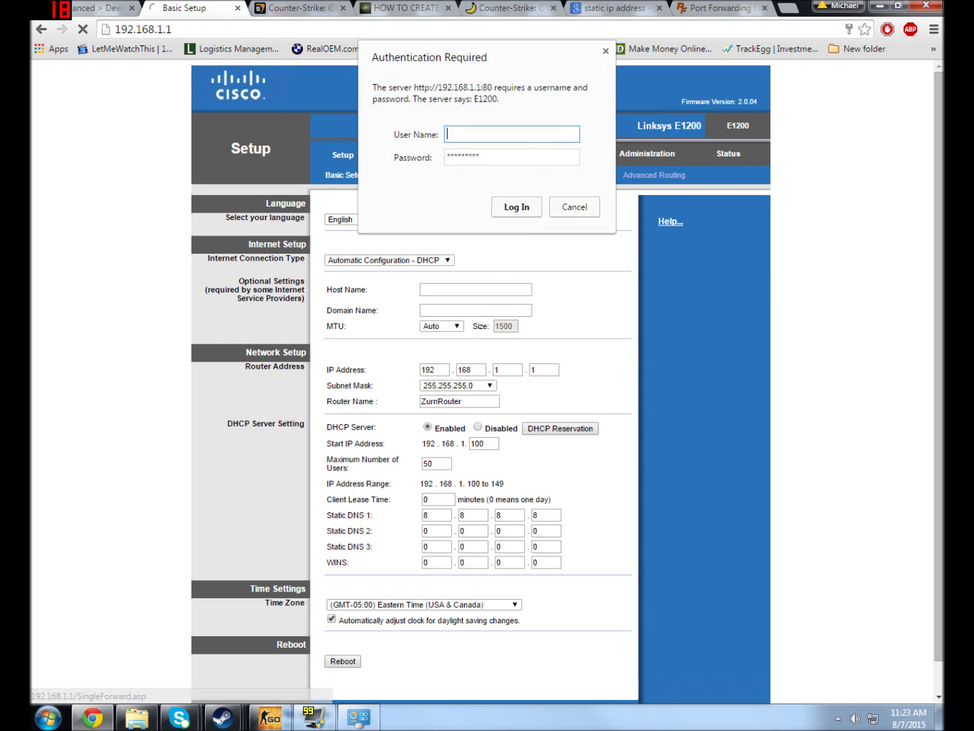
left_click(532, 203)
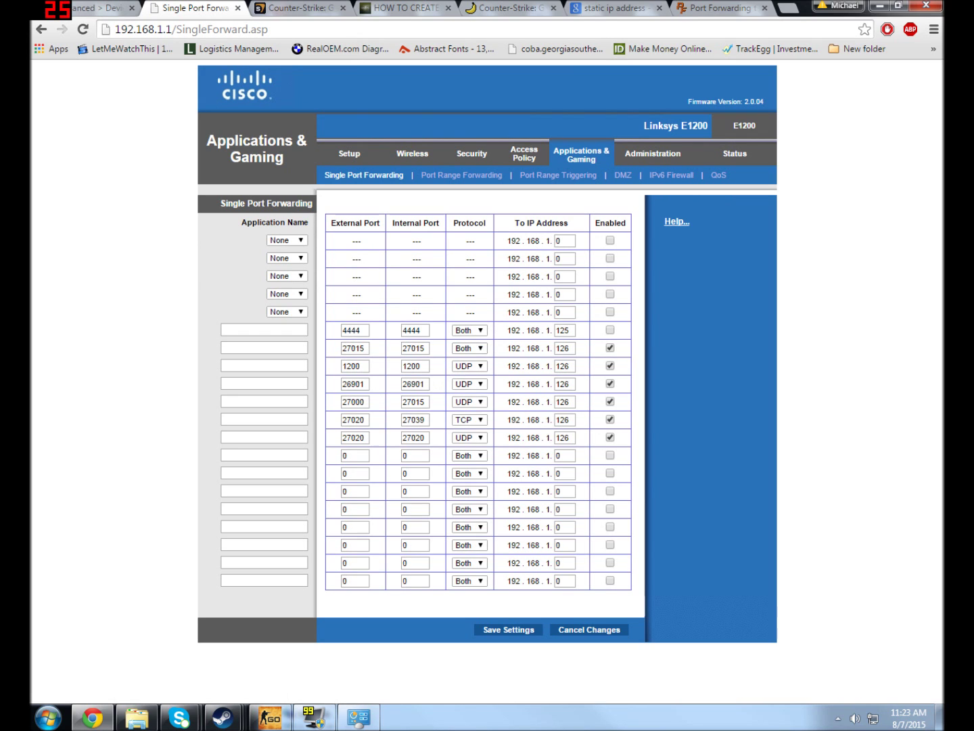
- Examine the external and internal ports and enabled state of the filled-in Single Port Forwarding entries
double_click(354, 402)
left_click_drag(371, 420, 332, 418)
double_click(353, 401)
double_click(353, 384)
double_click(352, 366)
double_click(353, 348)
left_click(357, 330)
double_click(413, 366)
left_click_drag(343, 366, 338, 403)
left_click(610, 437)
- Check the start ports of the csgo rules on the Xfinity Port Forwarding page and reopen Device Discovery
left_click(122, 6)
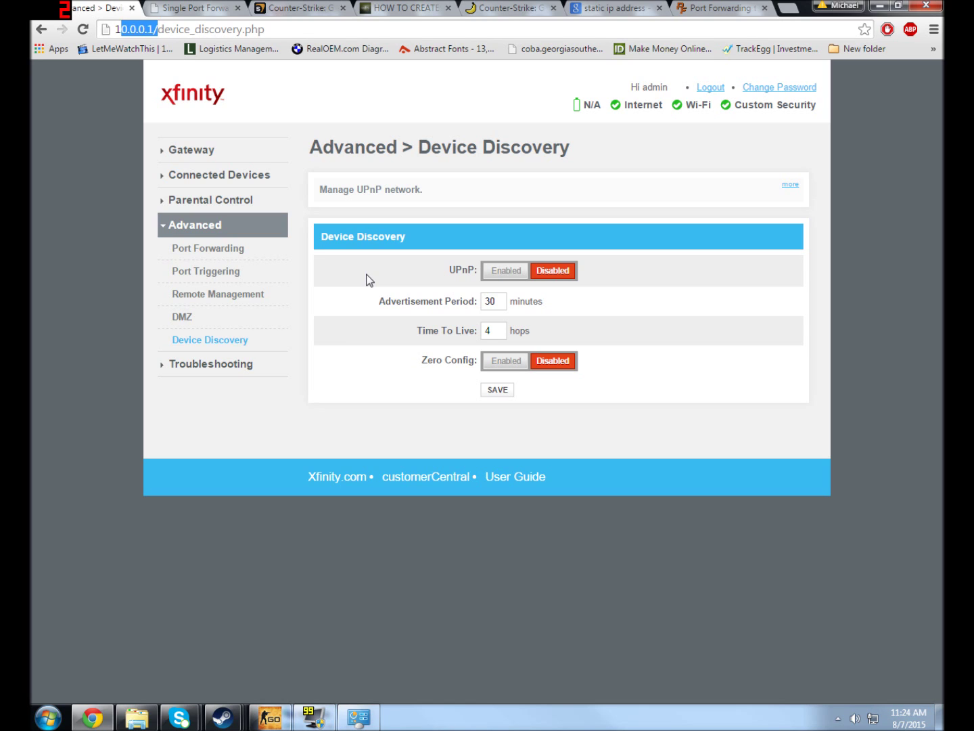
left_click(222, 260)
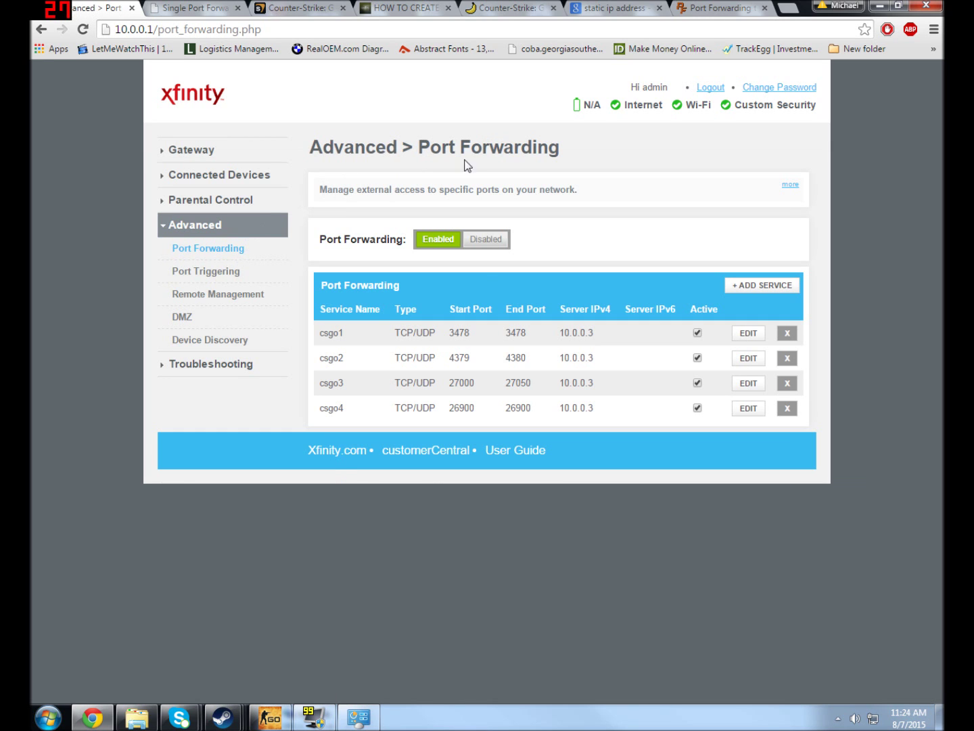
mouse_move(455, 332)
left_mouse_down()
mouse_move(501, 406)
mouse_move(544, 407)
mouse_move(470, 350)
left_mouse_up()
left_click(470, 350)
left_click(214, 342)
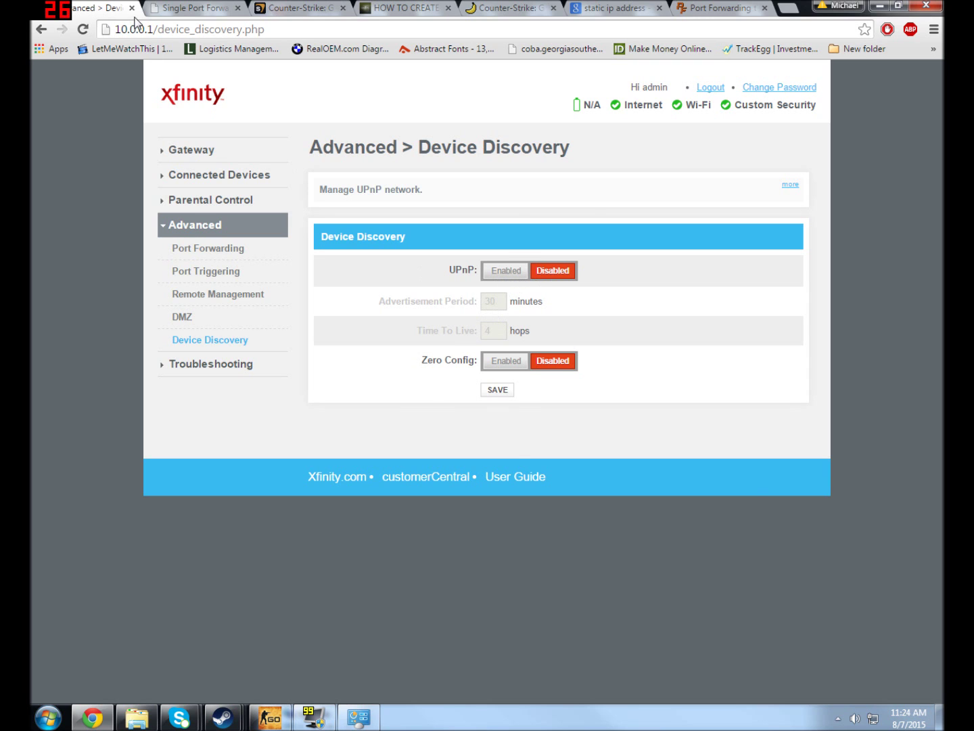
- Compare the Linksys Single Port Forwarding page with the Xfinity UPnP settings
left_click(197, 9)
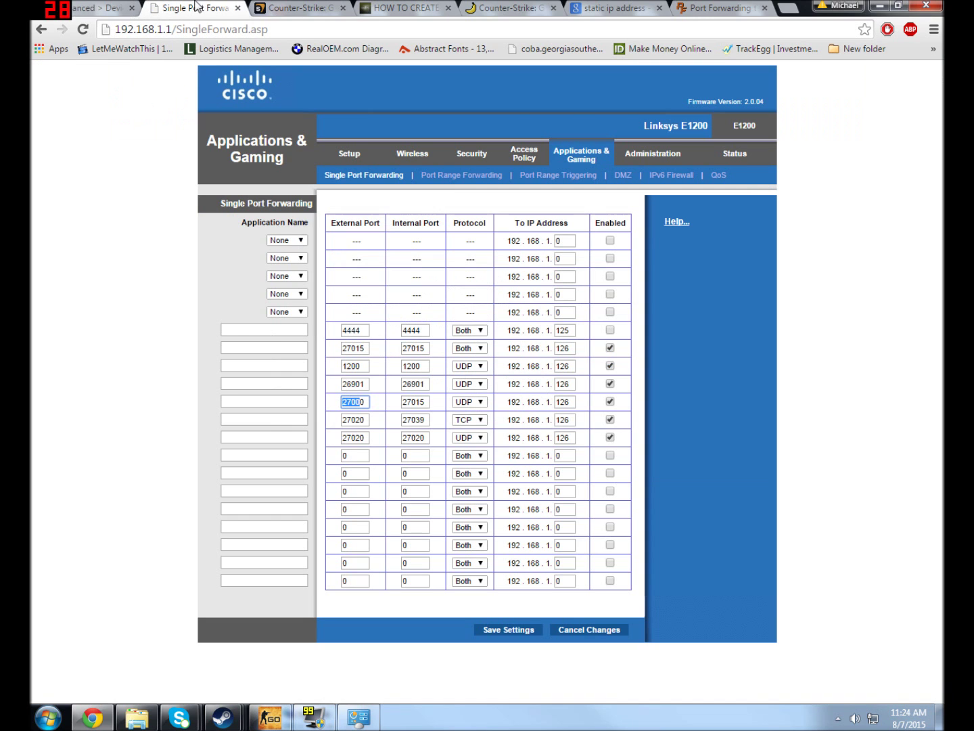
left_click(98, 11)
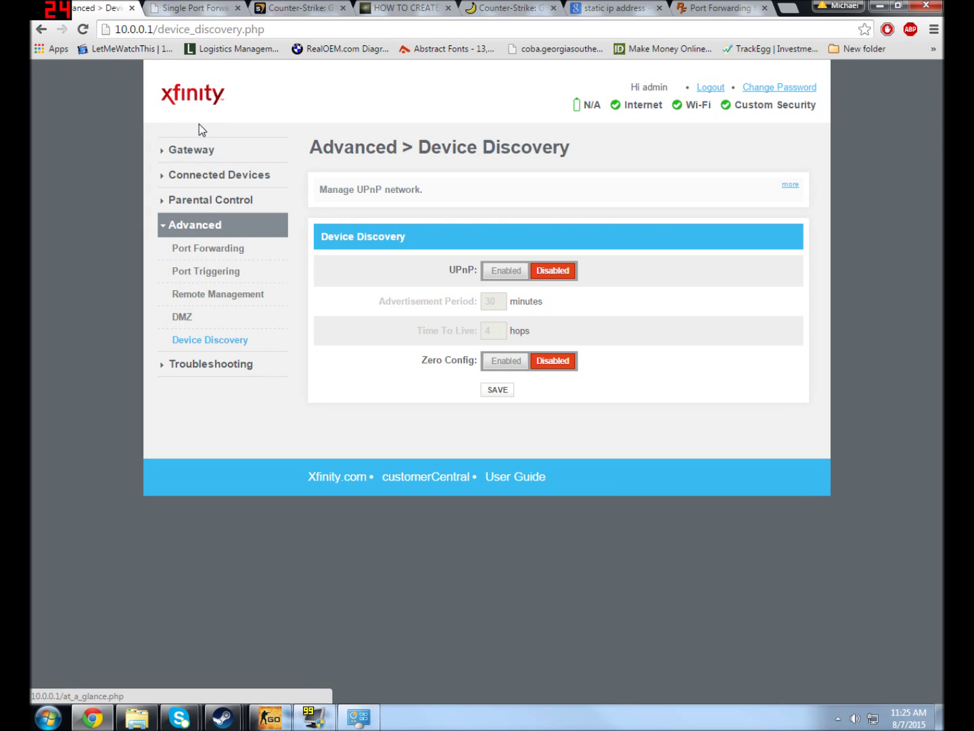
left_click(192, 8)
- Browse the Valve wiki, WordPress and GameBanana guides on CS:GO dedicated servers, and return to the Linksys Single Port Forwarding page
left_click(335, 9)
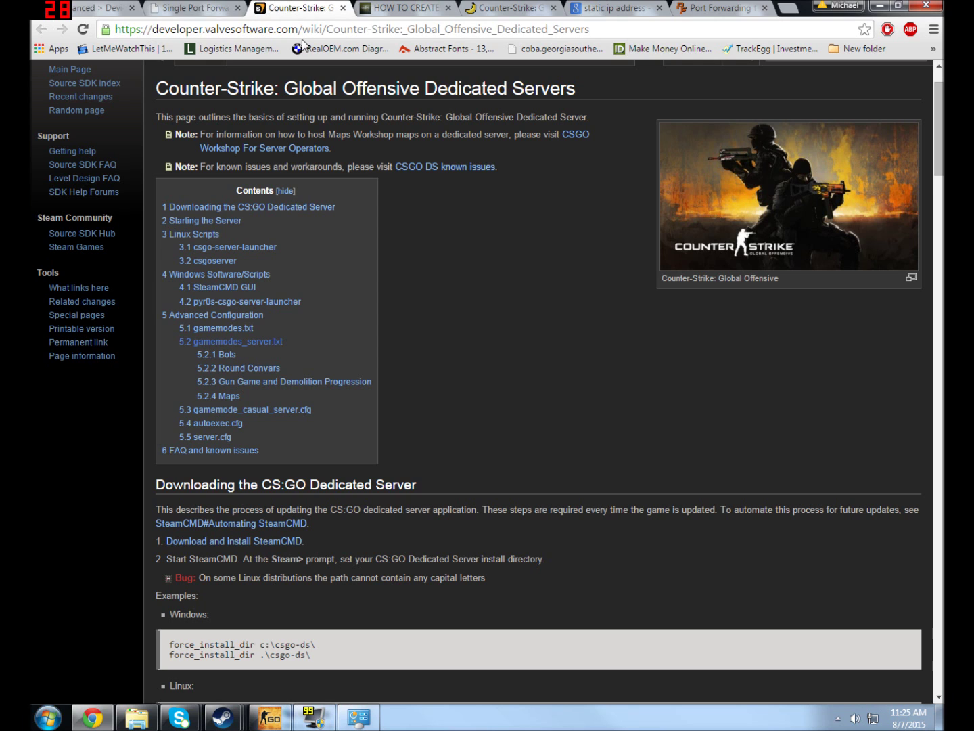
left_click(405, 8)
left_click(508, 9)
left_click(406, 9)
left_click(297, 8)
scroll(406, 155, "up", 2)
scroll(447, 180, "down", 2)
left_click(437, 8)
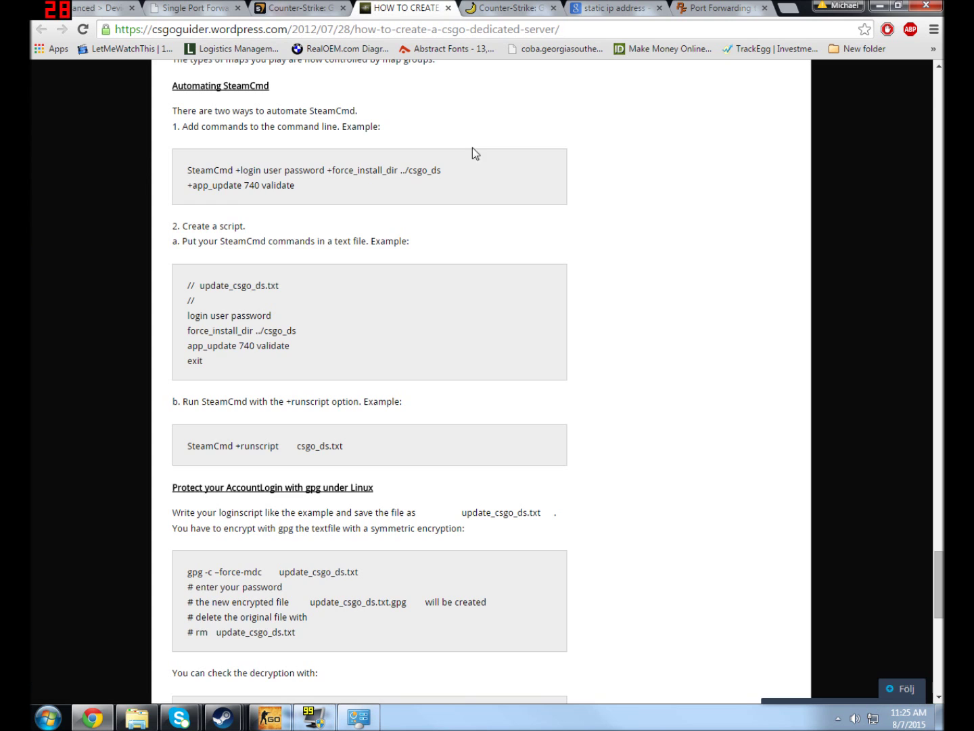
scroll(555, 255, "up", 8)
scroll(552, 255, "up", 7)
left_click(508, 8)
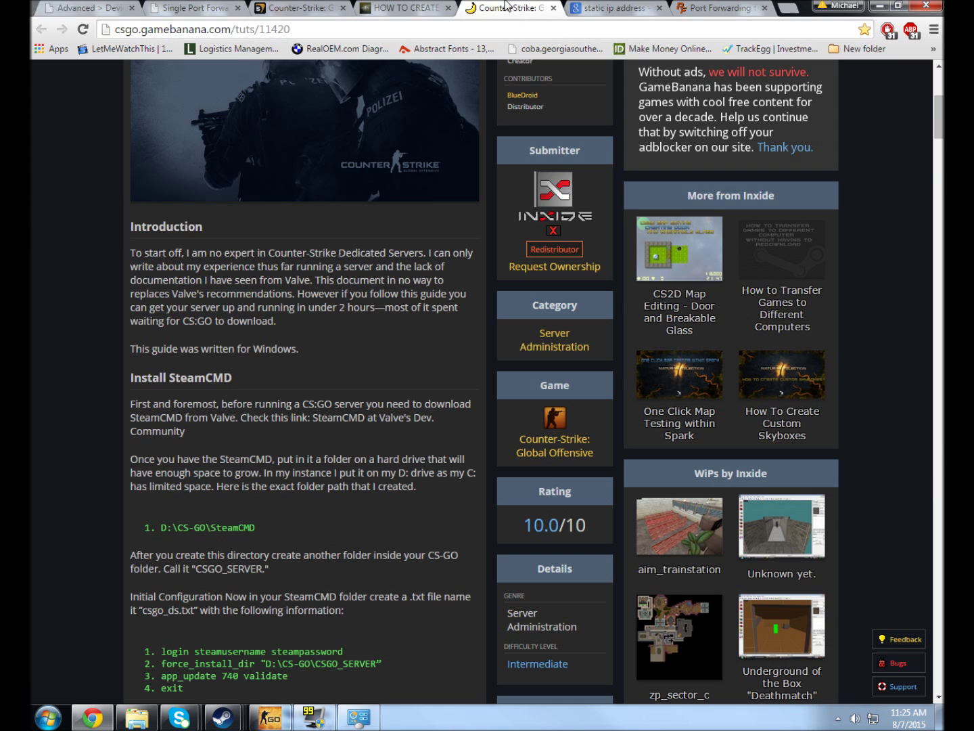
left_click(186, 8)
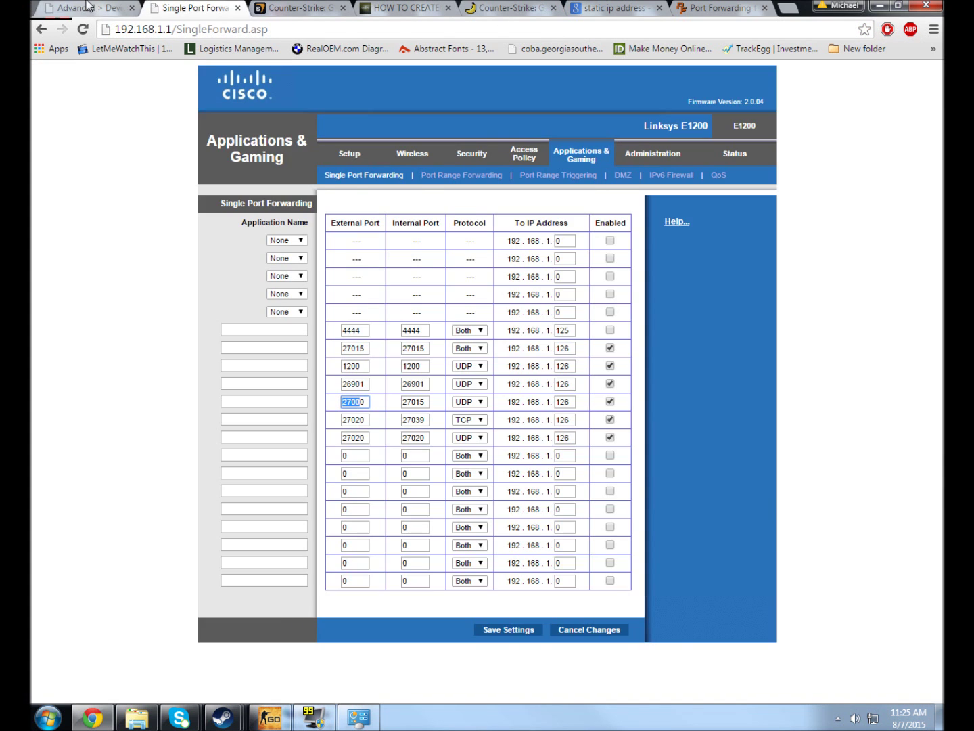
- Open the GameBanana dedicated server tutorial and examine its introduction and Install SteamCMD section
left_click(88, 8)
left_click(507, 9)
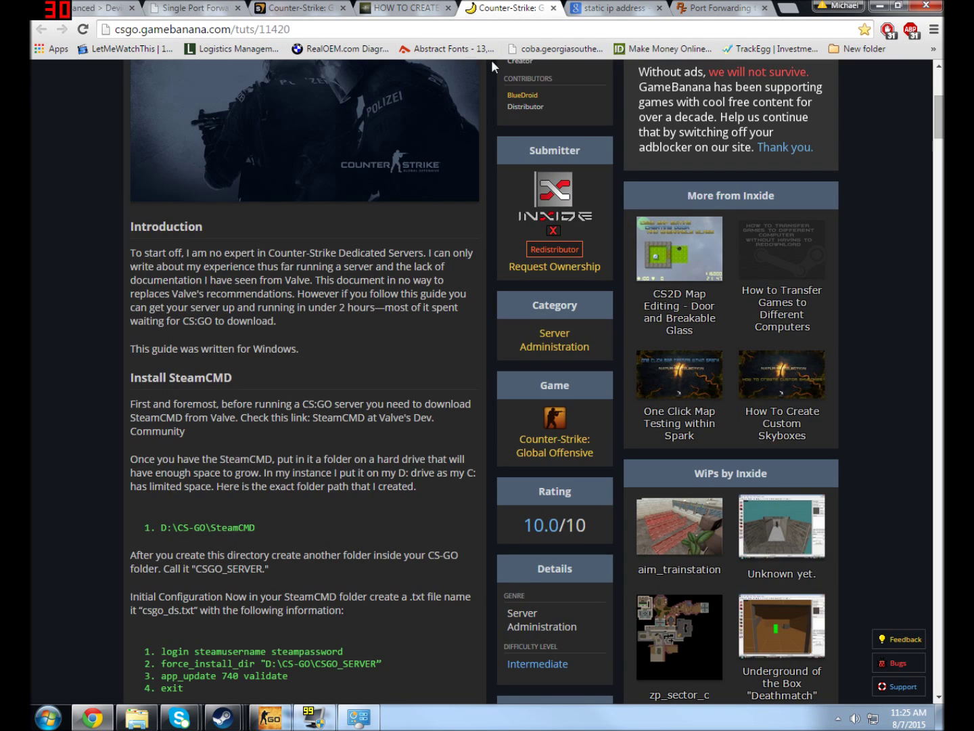
scroll(333, 223, "up", 5)
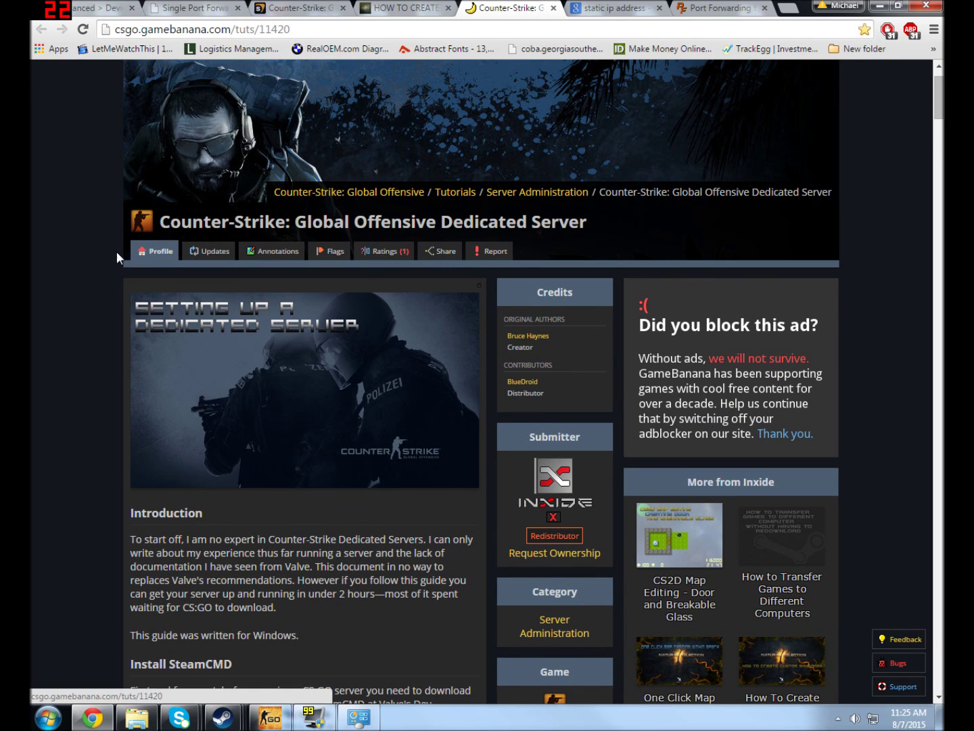
scroll(72, 263, "down", 2)
scroll(85, 281, "down", 2)
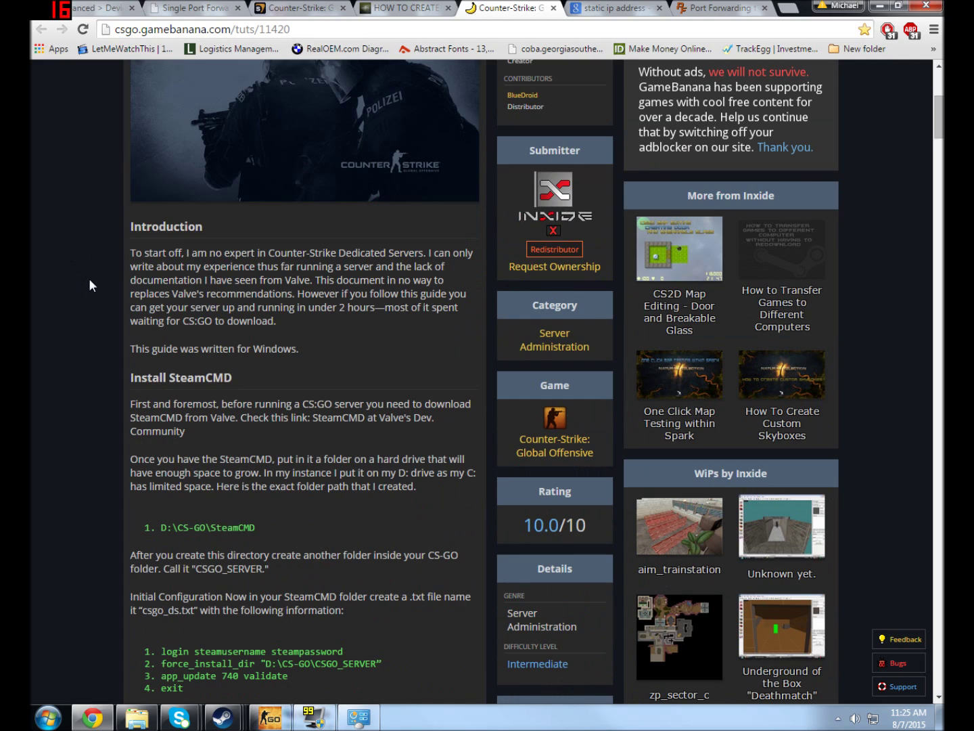
left_click_drag(112, 379, 233, 381)
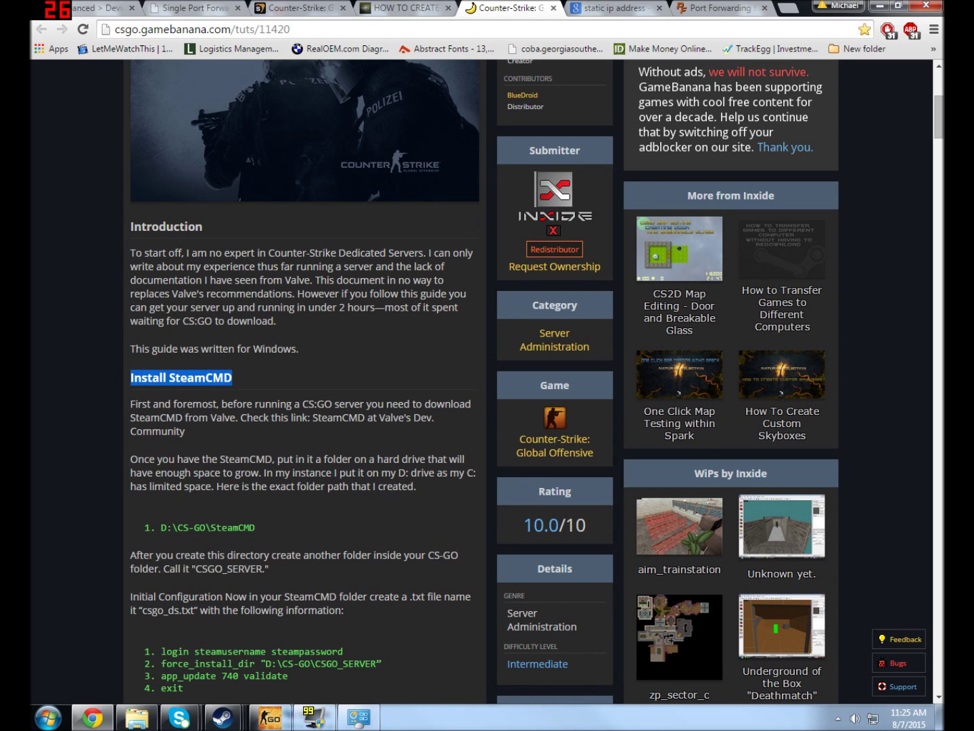
left_click(249, 383)
- Skim the GameBanana tutorial from the csgo_ds.txt setup through server configuration and game modes to the Batch File section
scroll(202, 396, "down", 7)
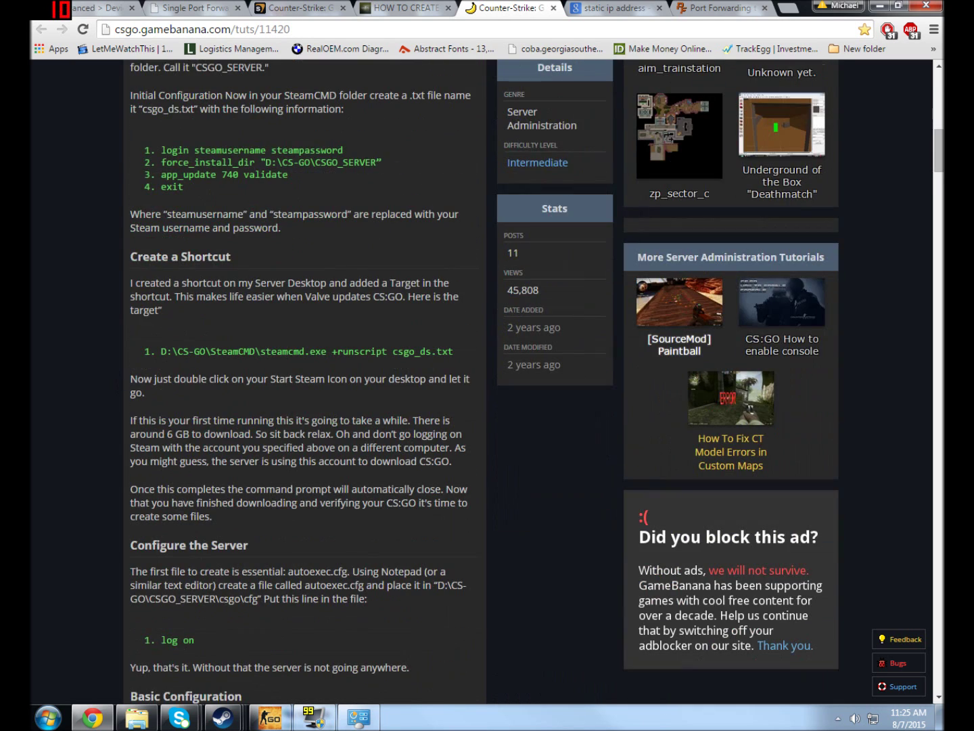
scroll(305, 379, "down", 4)
scroll(482, 382, "down", 1)
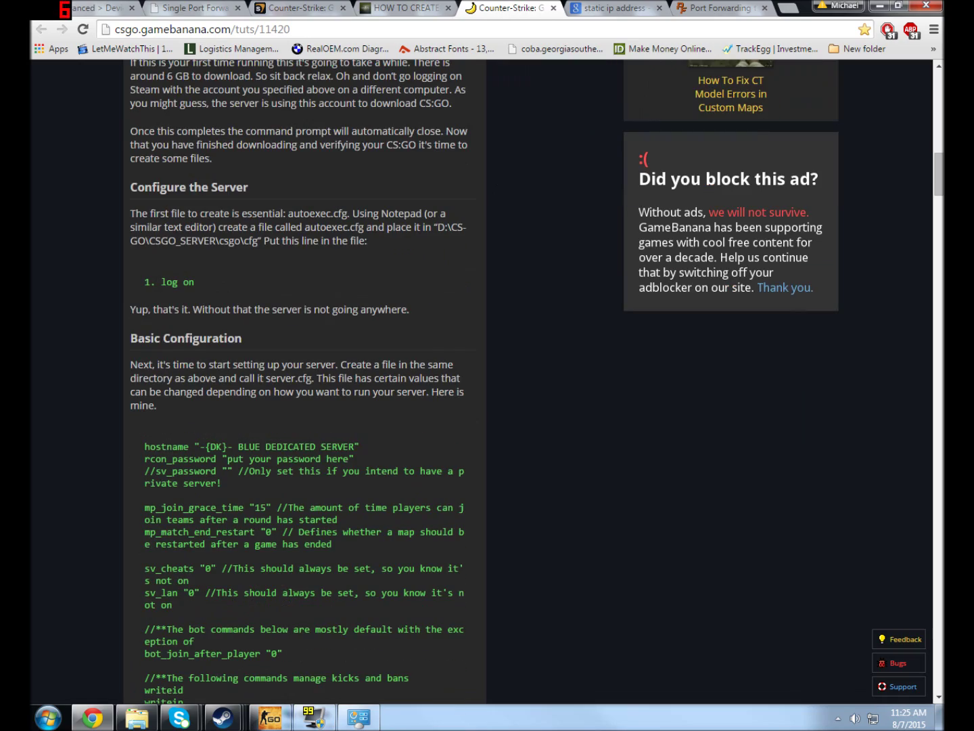
scroll(211, 304, "up", 9)
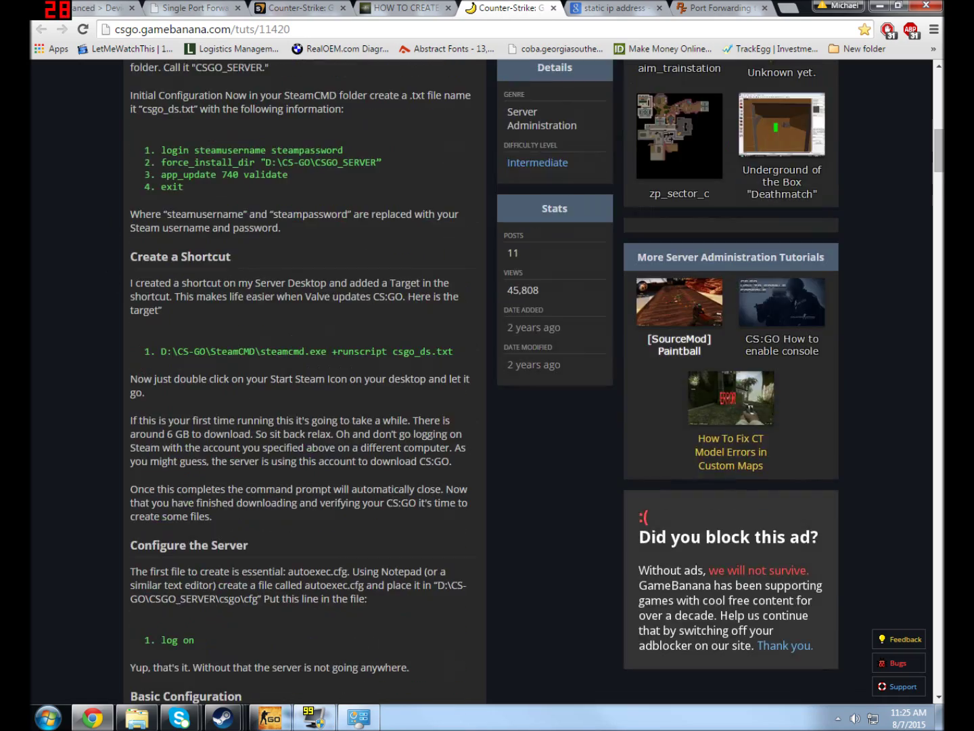
scroll(273, 315, "down", 20)
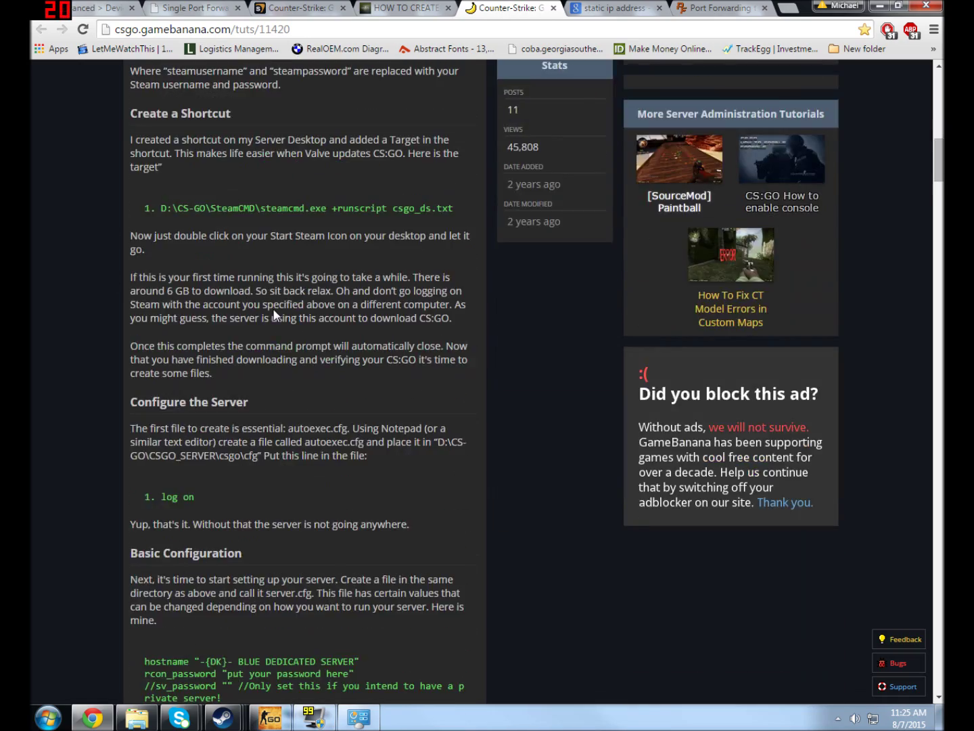
scroll(502, 371, "down", 20)
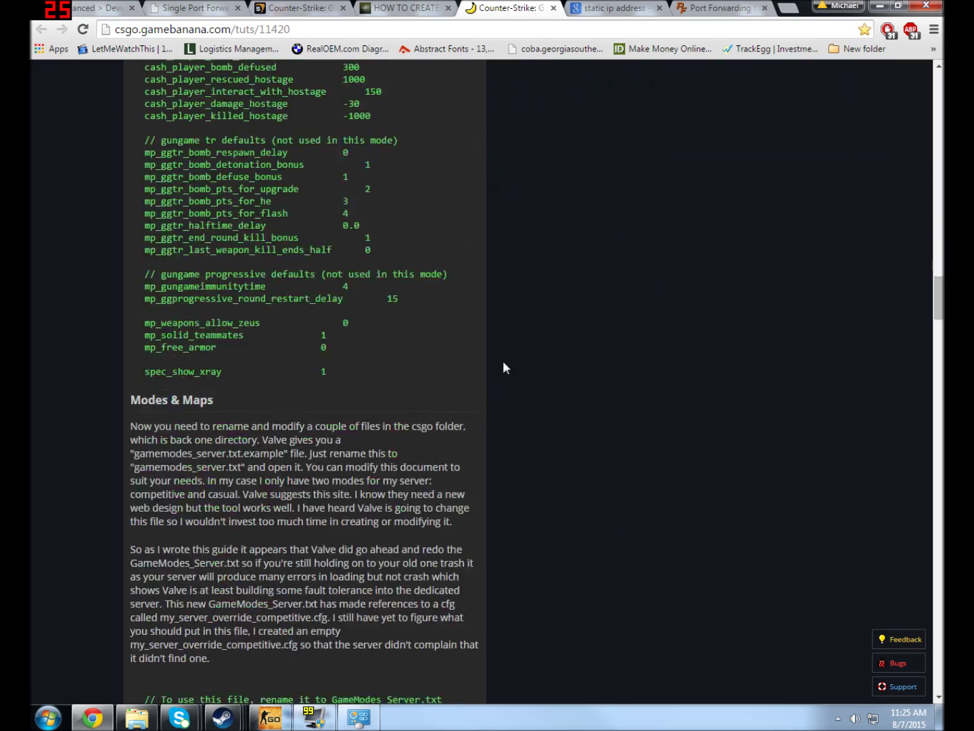
scroll(519, 345, "up", 12)
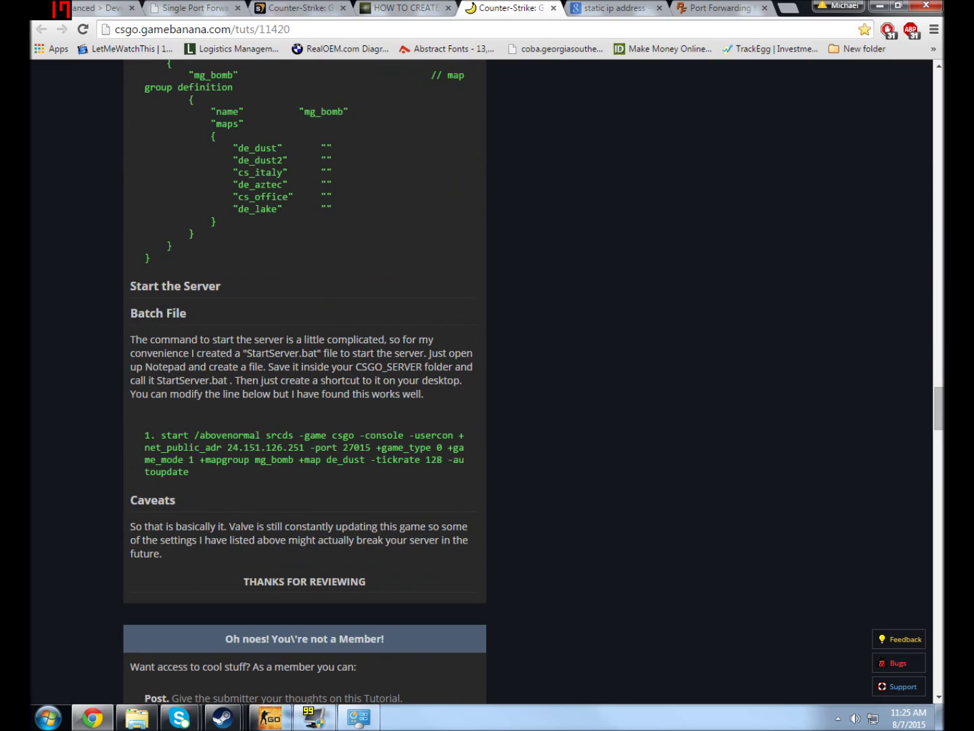
- Examine the StartServer.bat instructions and the net_public_adr part of the start command in the Batch File section
left_click_drag(163, 435, 247, 478)
left_click_drag(243, 352, 318, 352)
left_click_drag(247, 352, 317, 352)
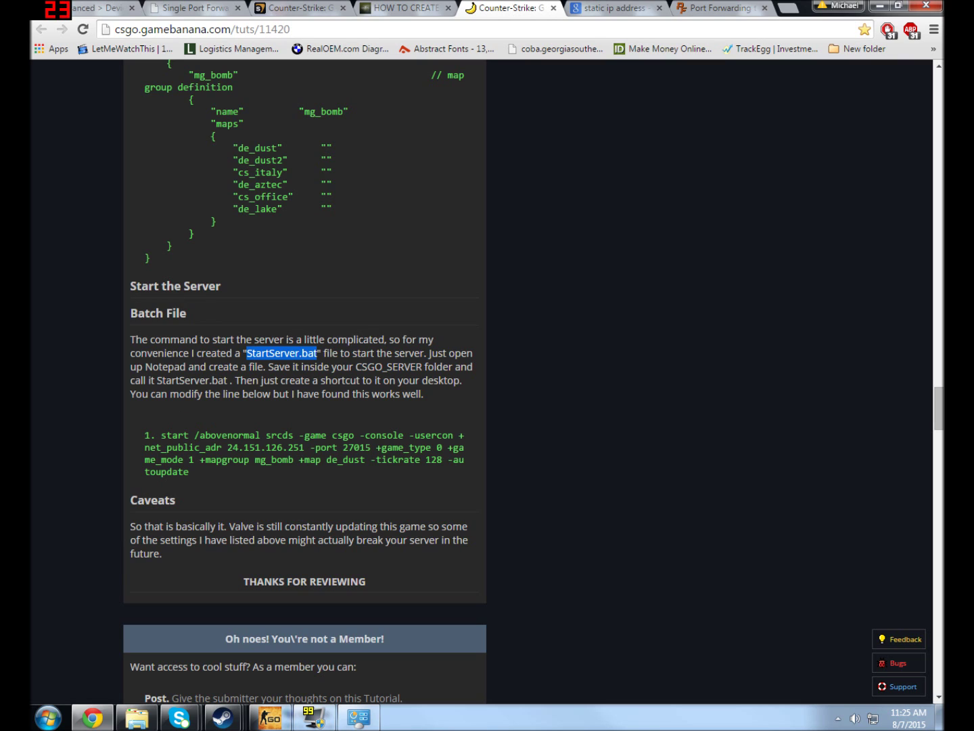
left_click(305, 355)
mouse_move(156, 435)
left_mouse_down()
mouse_move(200, 472)
mouse_move(162, 436)
left_mouse_up()
mouse_move(254, 338)
left_mouse_down()
mouse_move(316, 338)
mouse_move(307, 352)
mouse_move(246, 352)
left_mouse_up()
left_click_drag(305, 448, 458, 436)
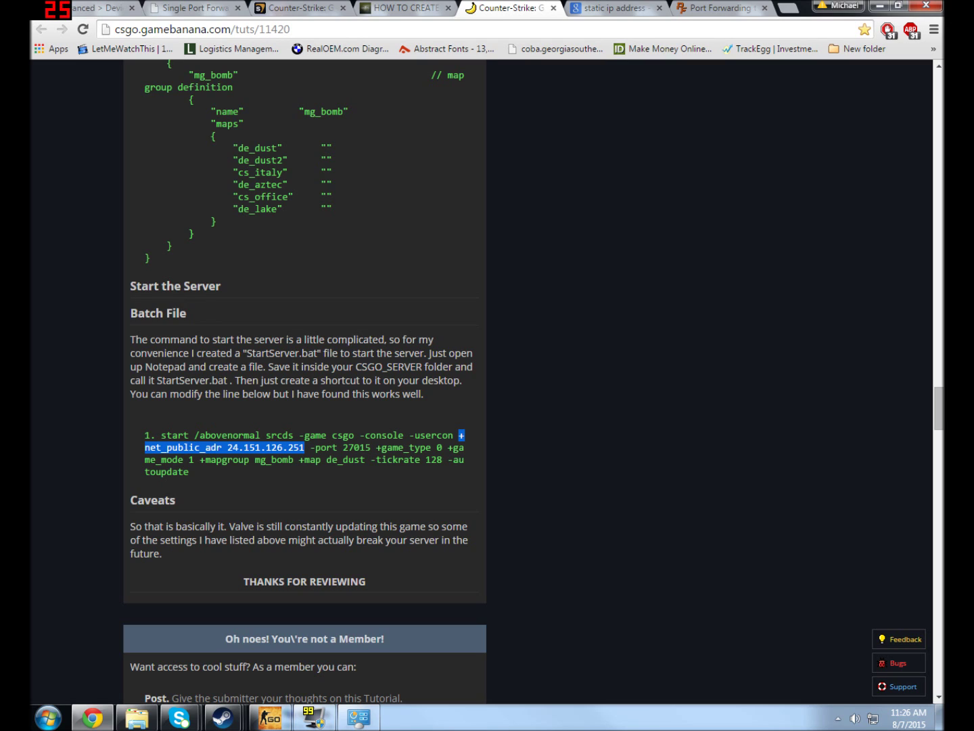
left_click_drag(138, 314, 187, 314)
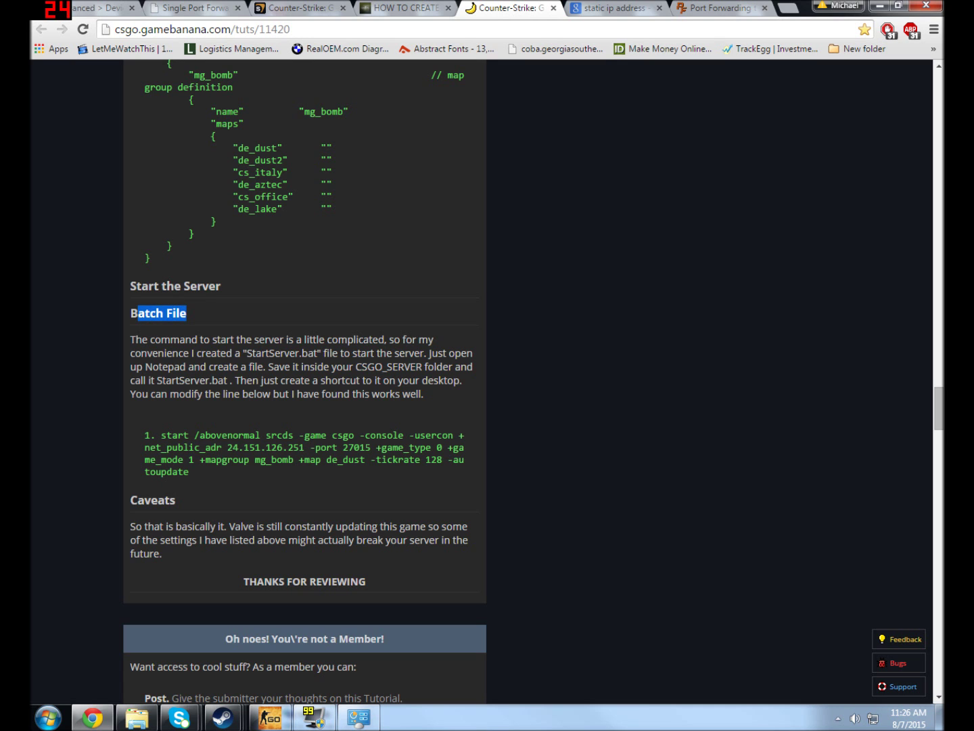
triple_click(197, 314)
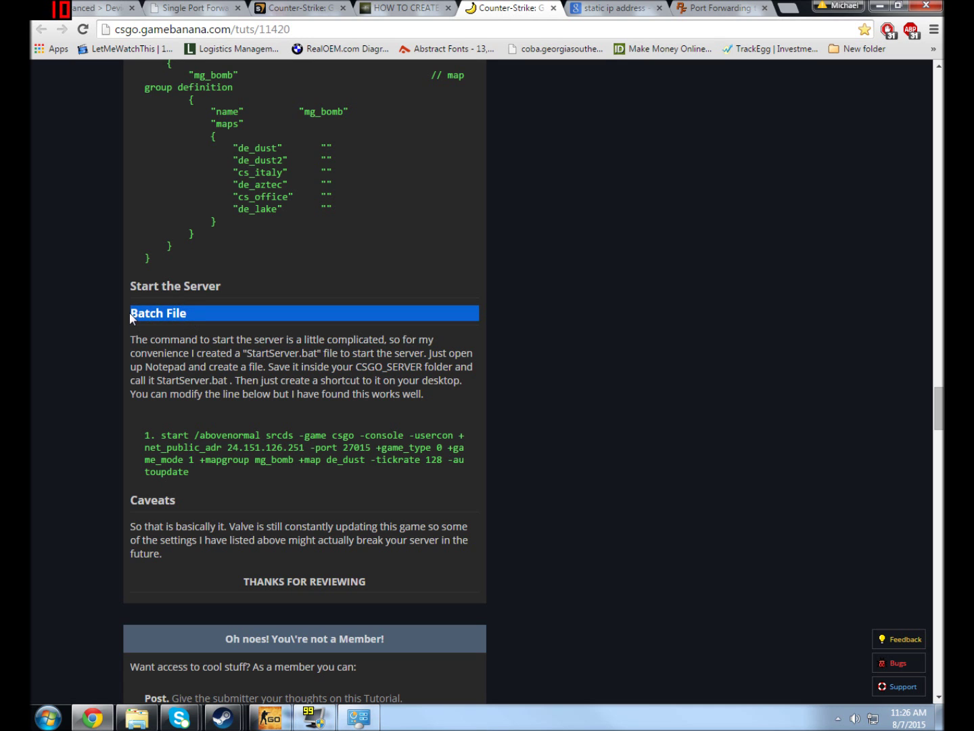
- Search the WordPress dedicated server guide for "batch"
left_click(406, 8)
scroll(406, 180, "up", 7)
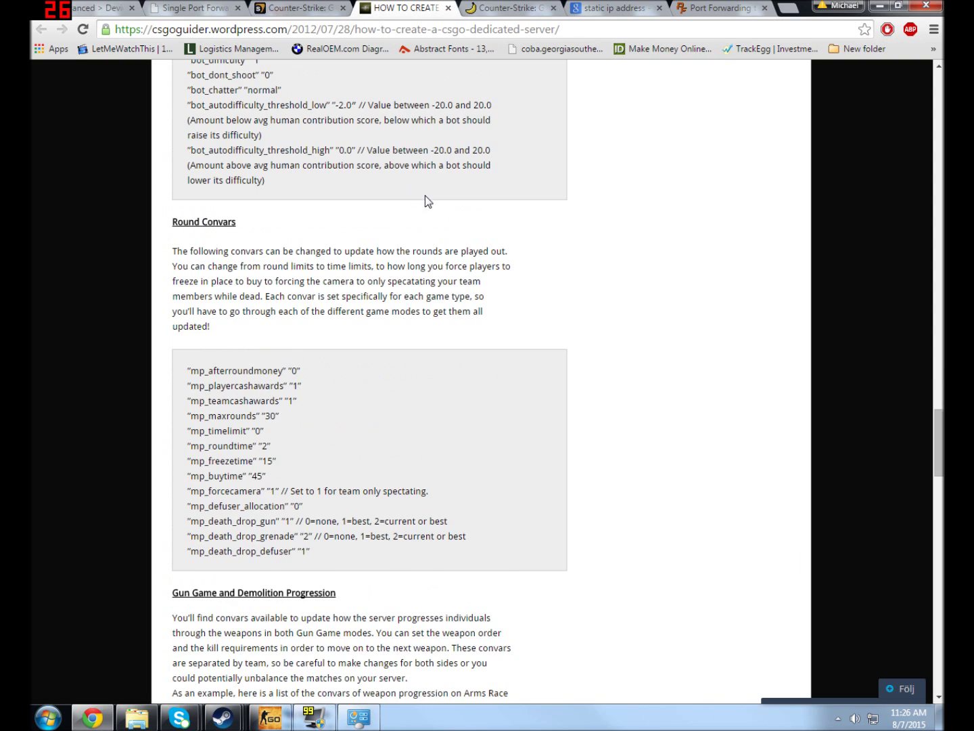
scroll(546, 213, "down", 8)
key("ctrl+f")
type("batch")
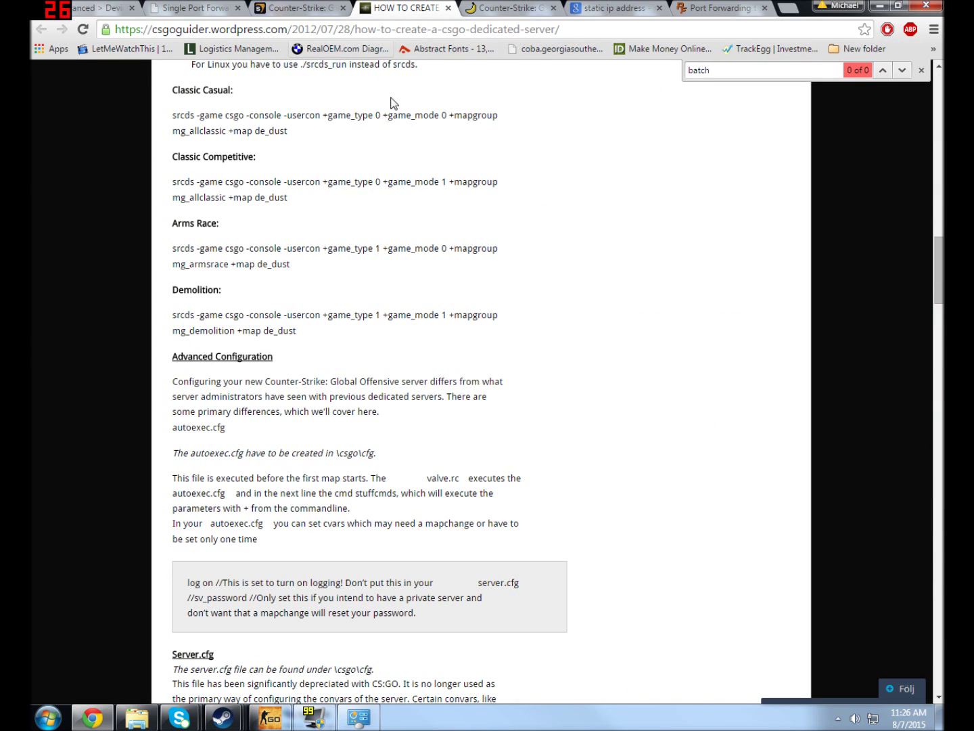
- Search the Valve wiki's dedicated server page for "batch" and return to its contents and download instructions
left_click(307, 9)
key("ctrl+f")
type("batch")
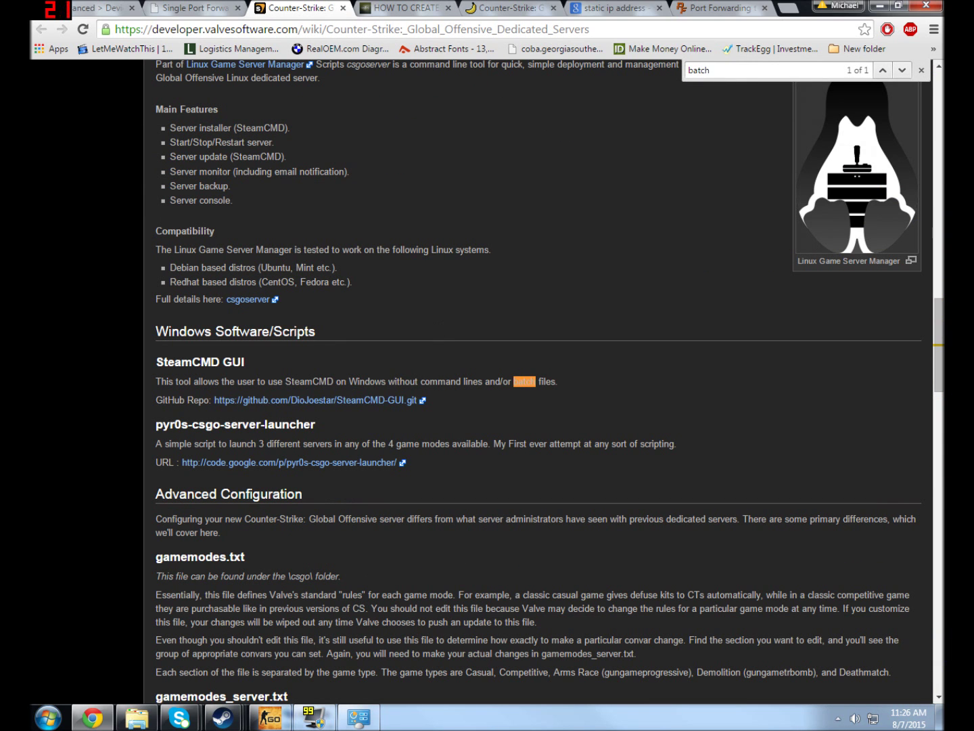
scroll(326, 367, "up", 7)
scroll(327, 367, "up", 15)
scroll(338, 363, "down", 2)
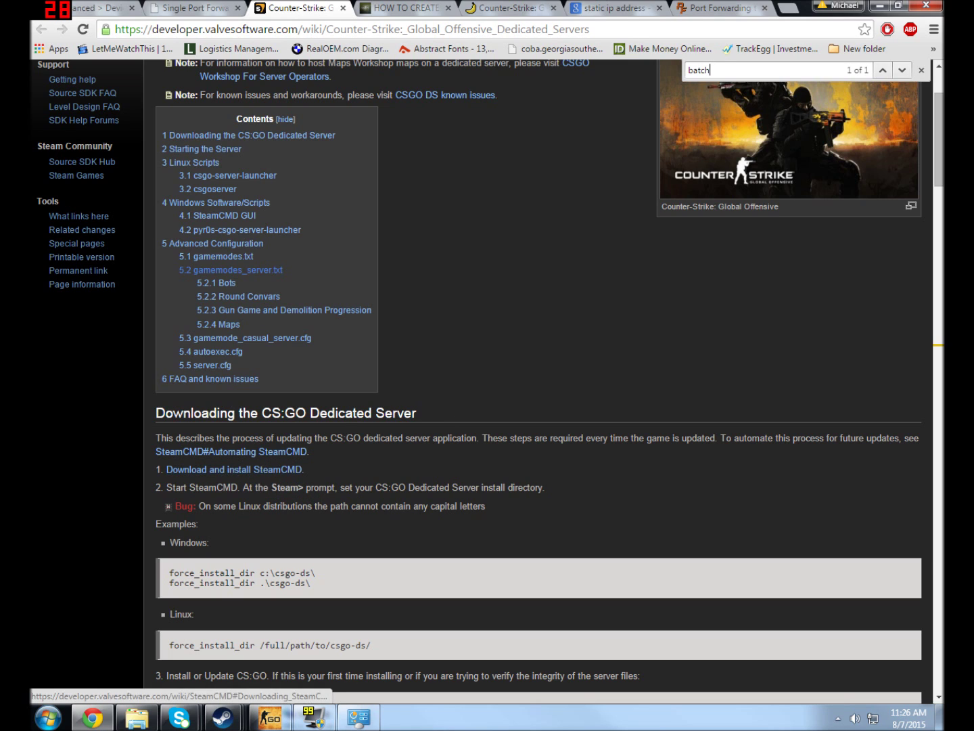
- Skim the autoexec.cfg and Server.cfg sections of the WordPress guide
left_click(396, 11)
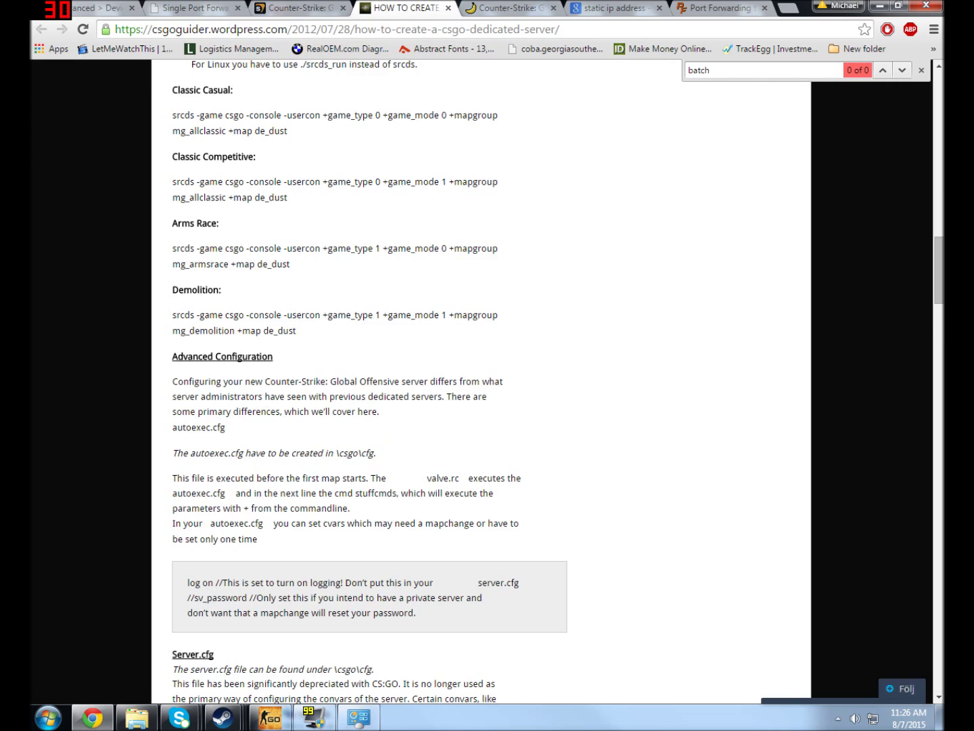
scroll(276, 372, "down", 10)
scroll(300, 395, "up", 7)
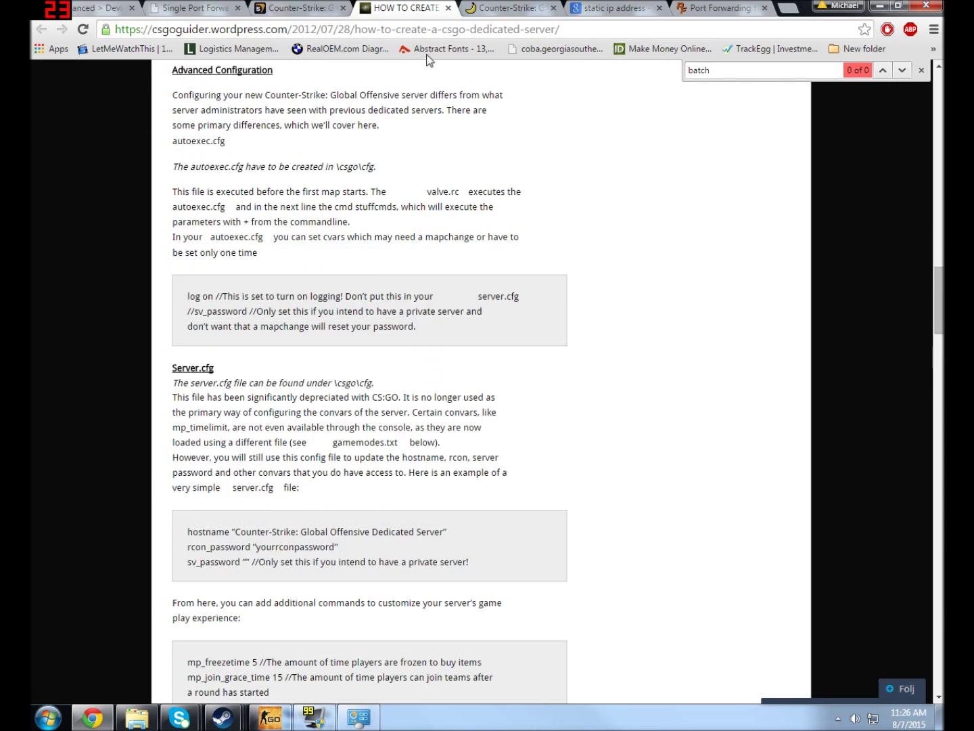
- Review the GameBanana tutorial's start command, Install SteamCMD section and csgo_ds.txt lines
left_click(506, 8)
left_click_drag(292, 460, 209, 398)
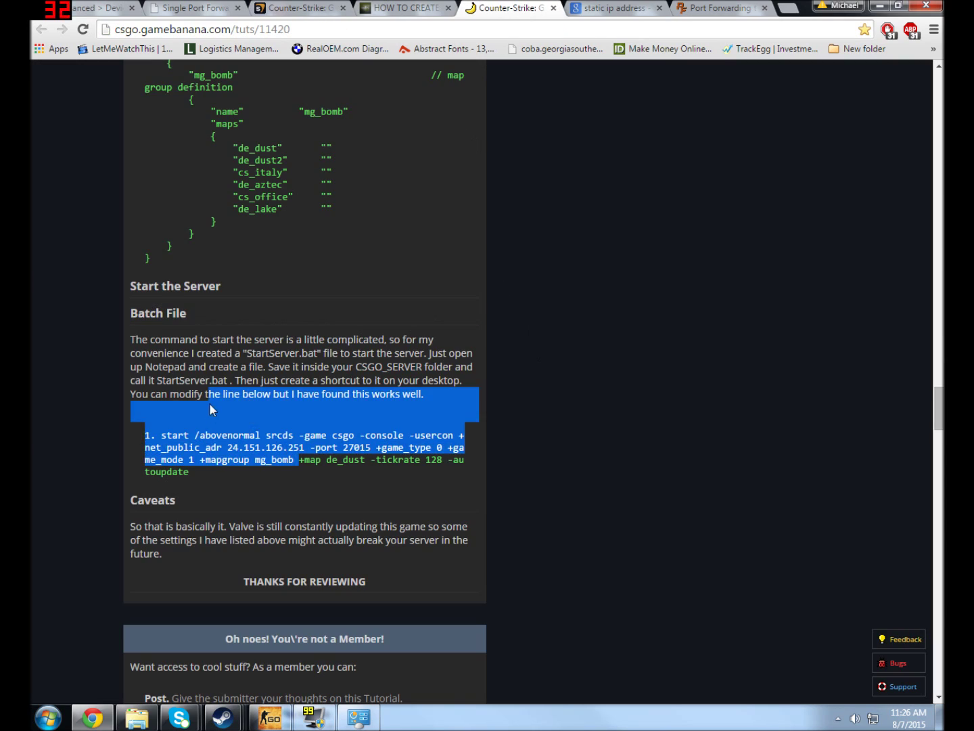
left_click(209, 399)
scroll(241, 392, "up", 12)
scroll(288, 371, "up", 20)
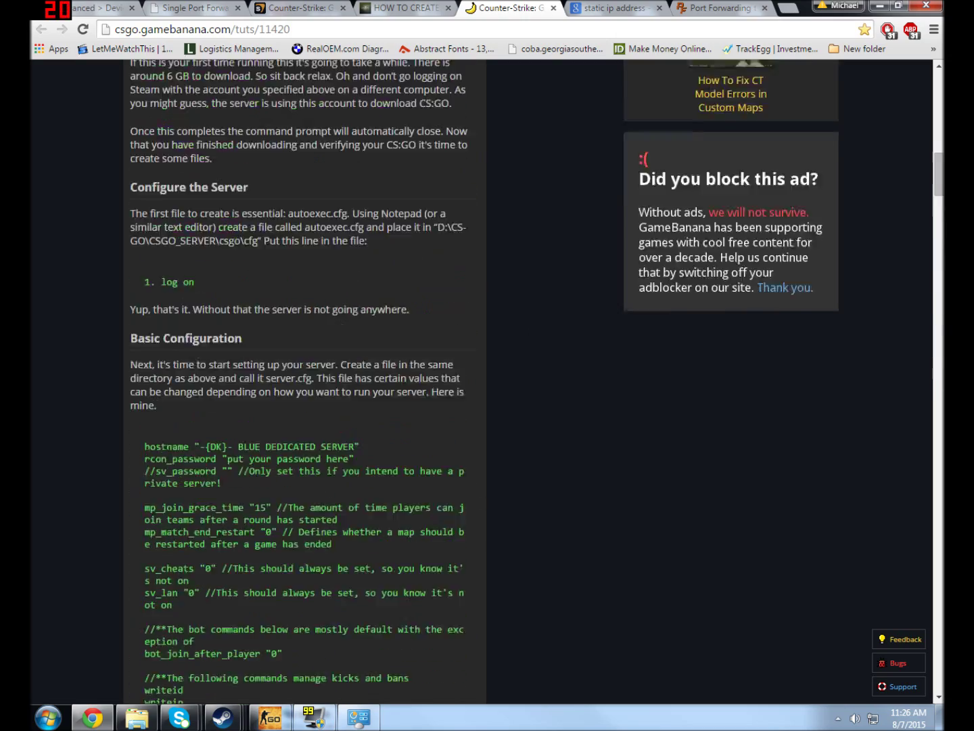
scroll(288, 377, "down", 6)
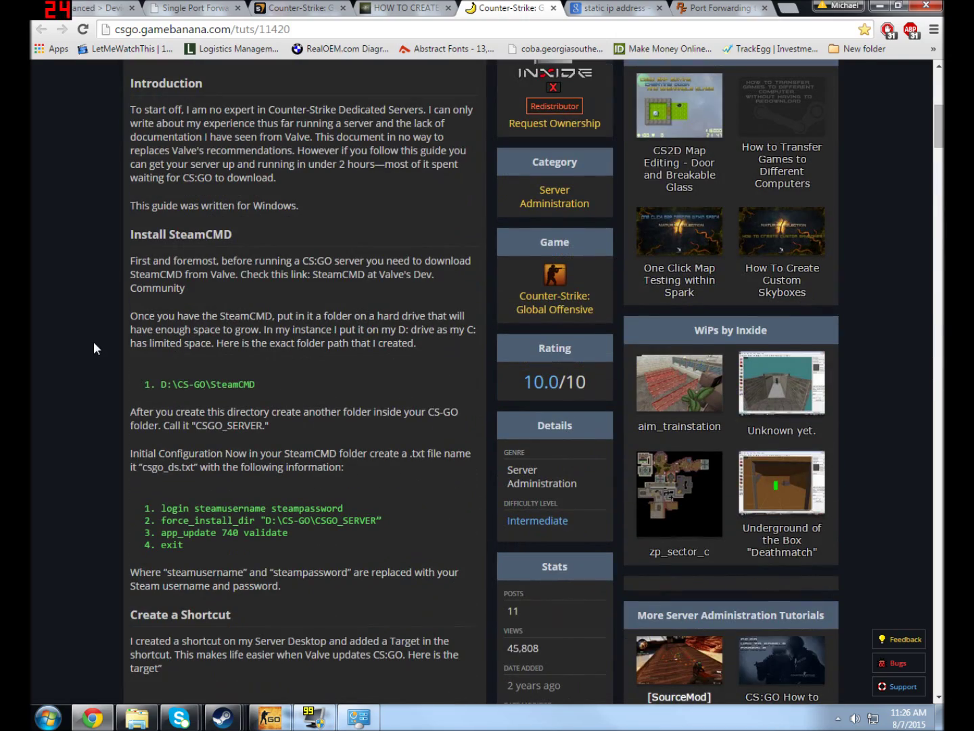
scroll(81, 341, "down", 1)
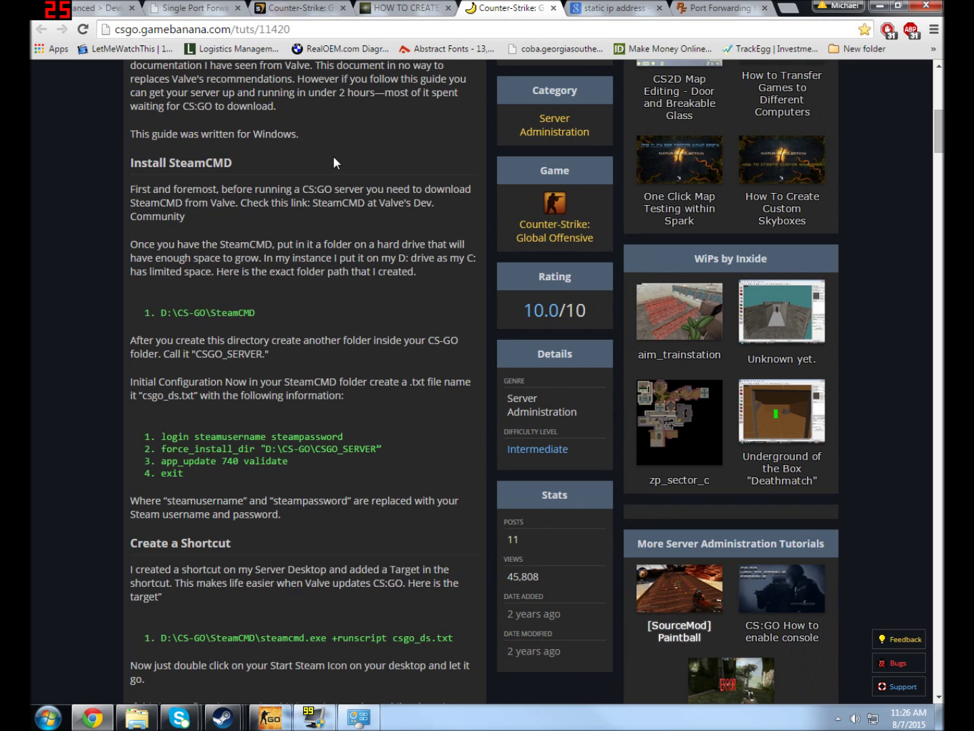
left_click_drag(225, 426, 145, 435)
left_click(215, 474)
scroll(258, 405, "down", 3)
left_click(257, 405)
- Revisit the static IP address search results, and compare the Linksys Single Port Forwarding page with Xfinity Device Discovery
left_click(606, 8)
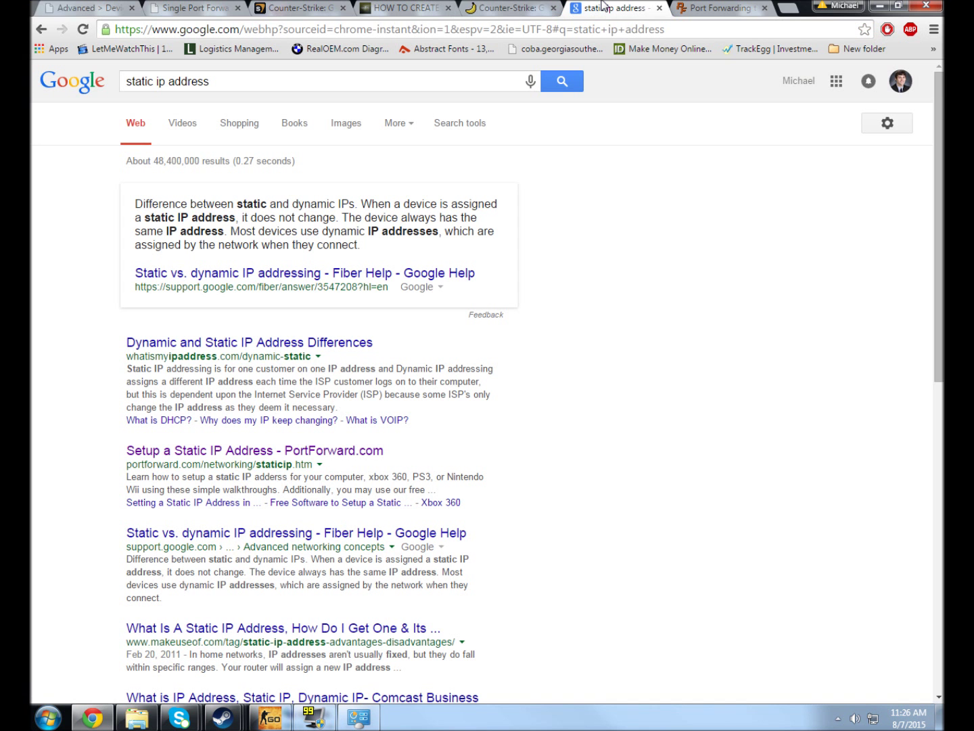
left_click(203, 8)
left_click(112, 7)
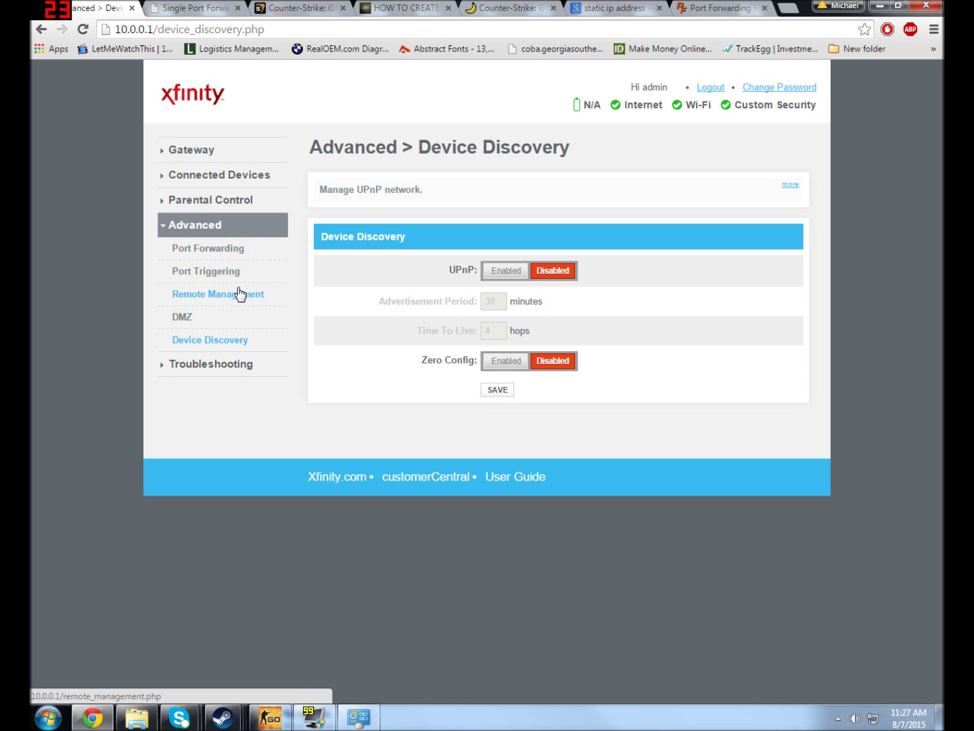
left_click(186, 6)
key("ctrl+shift+Tab")
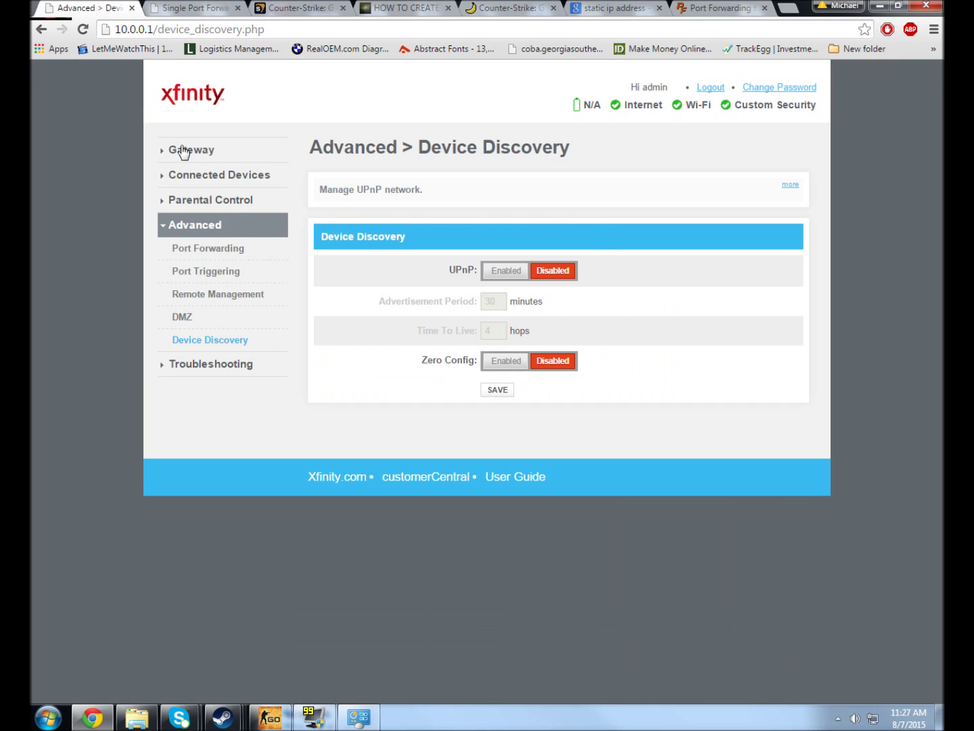
left_click(170, 6)
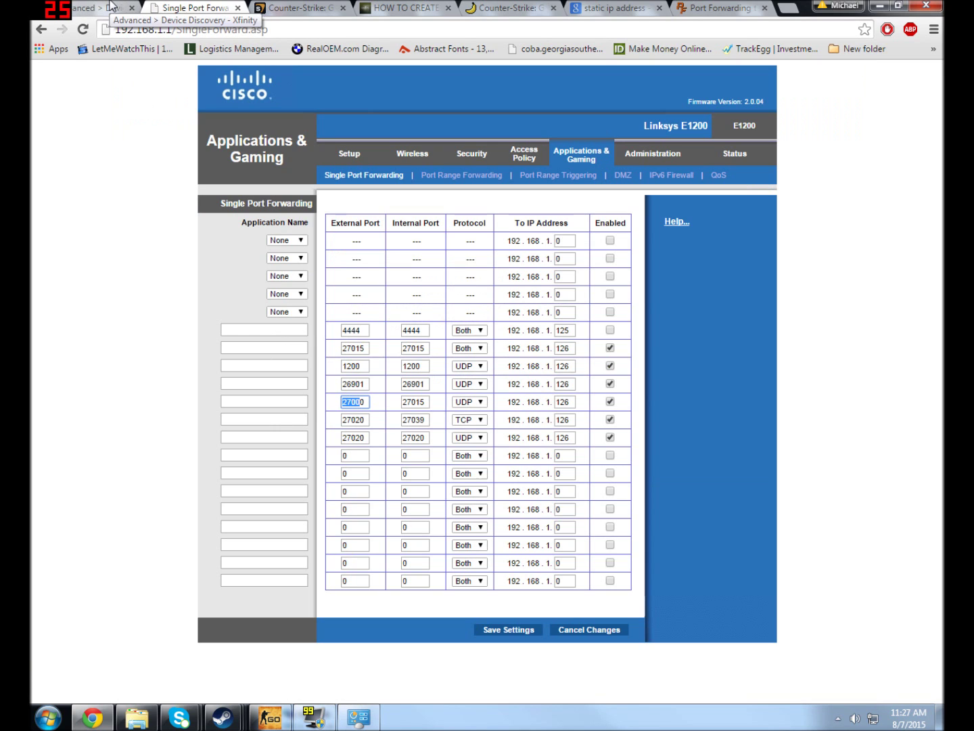
left_click(112, 6)
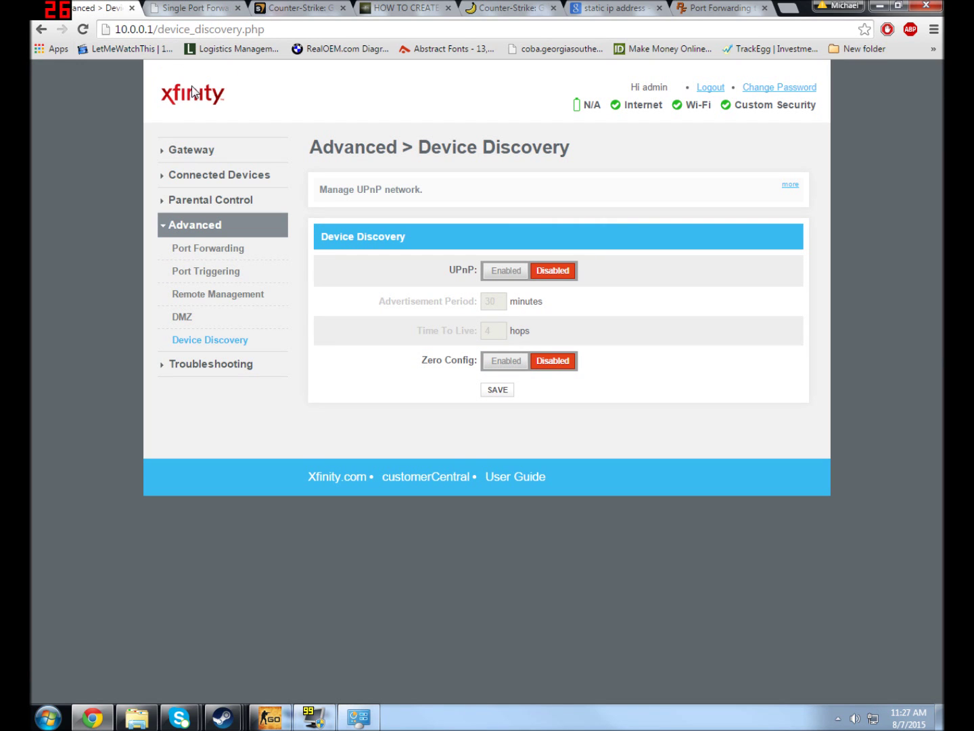
- Open the Xfinity Port Forwarding page and check the server IPv4 address of the csgo1 rule
left_click(216, 249)
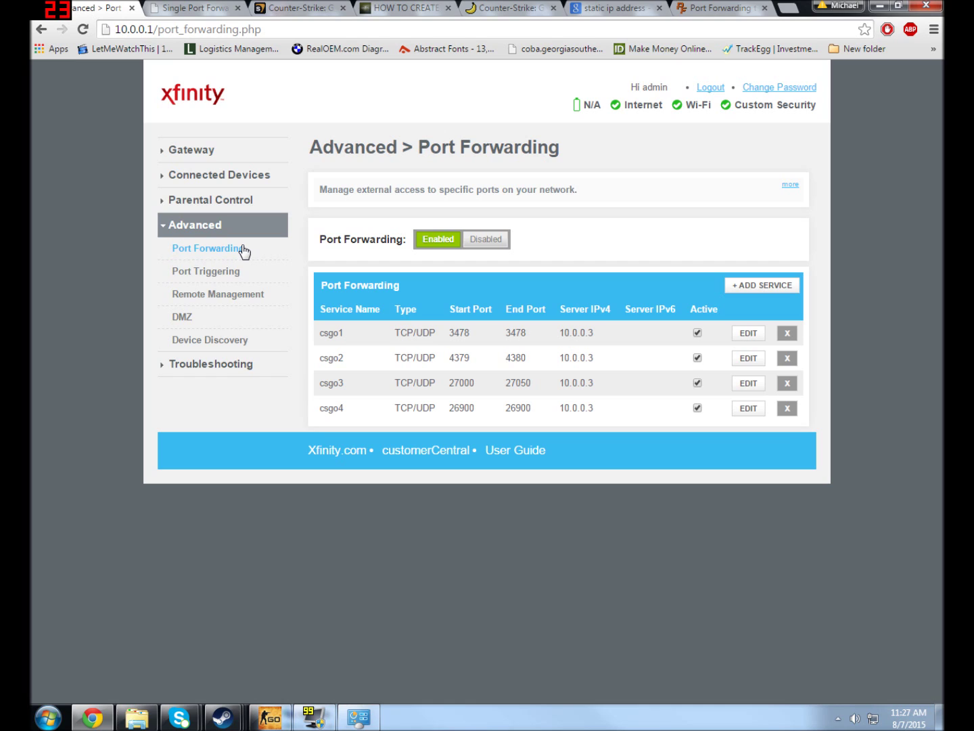
left_click_drag(624, 333, 564, 333)
left_click(559, 334)
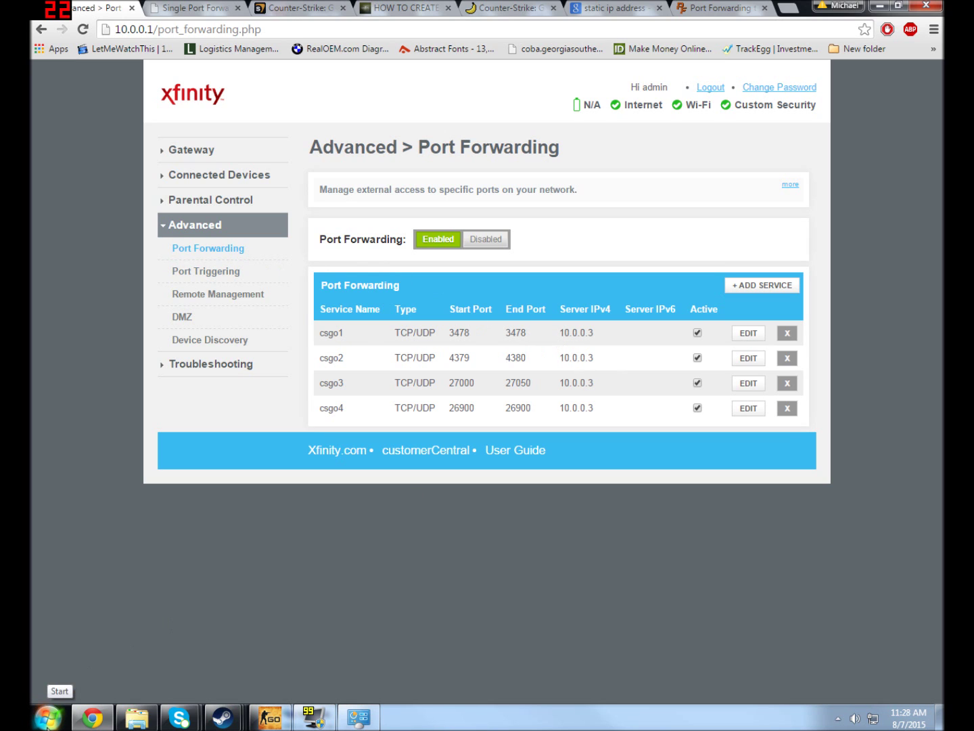
- Close the Windows Firewall window and open the Local Area Connection properties from the network adapter settings
left_click(358, 717)
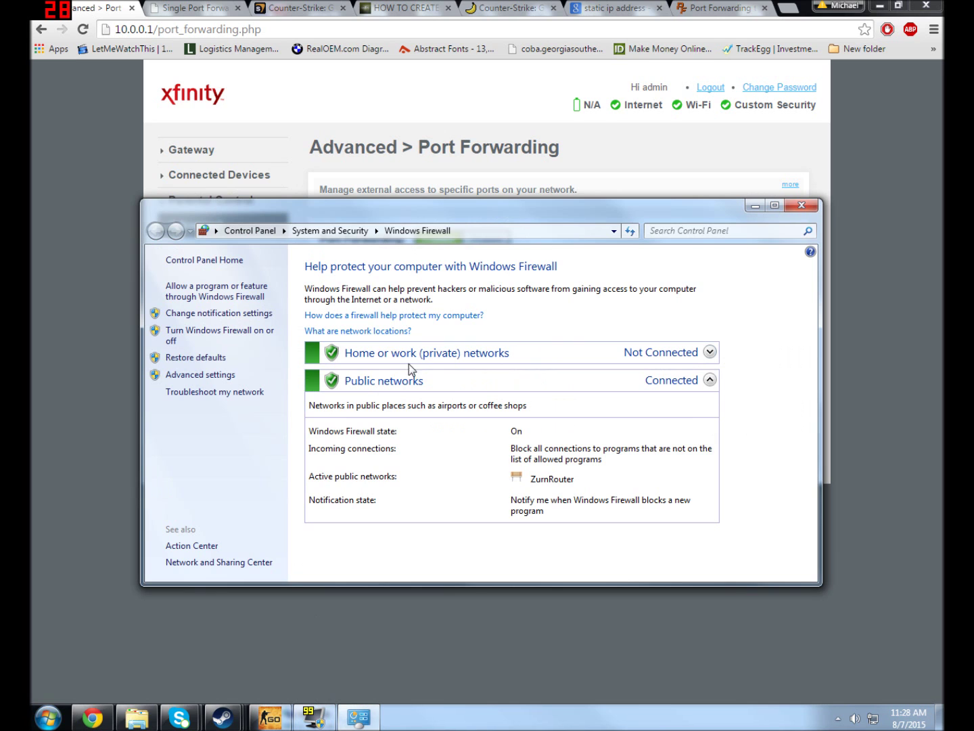
left_click(801, 205)
right_click(873, 719)
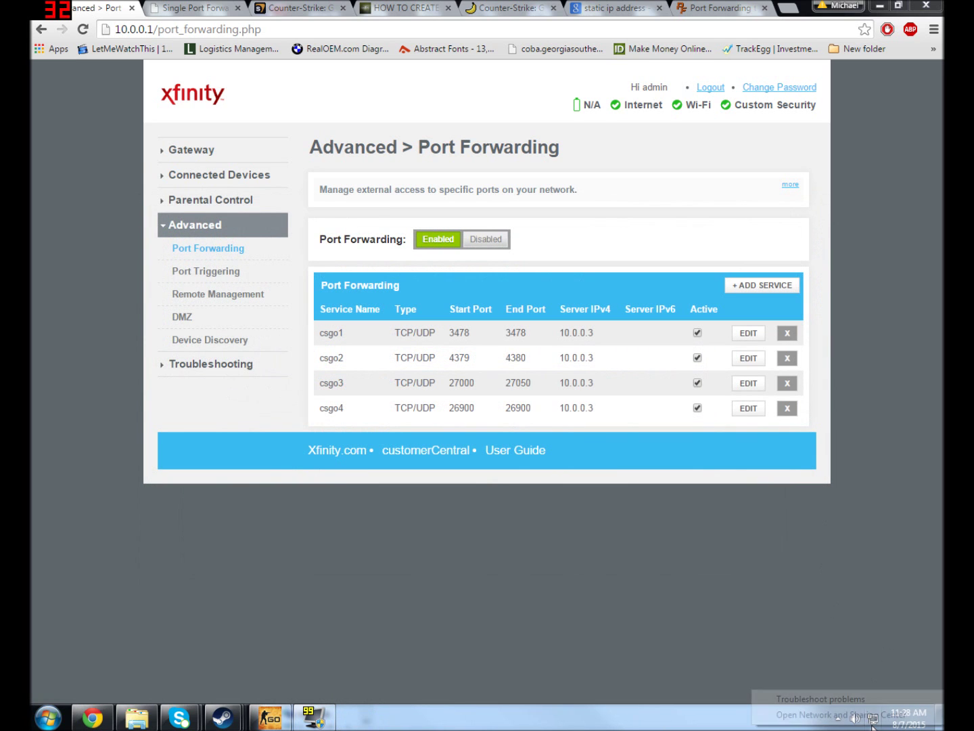
left_click(873, 716)
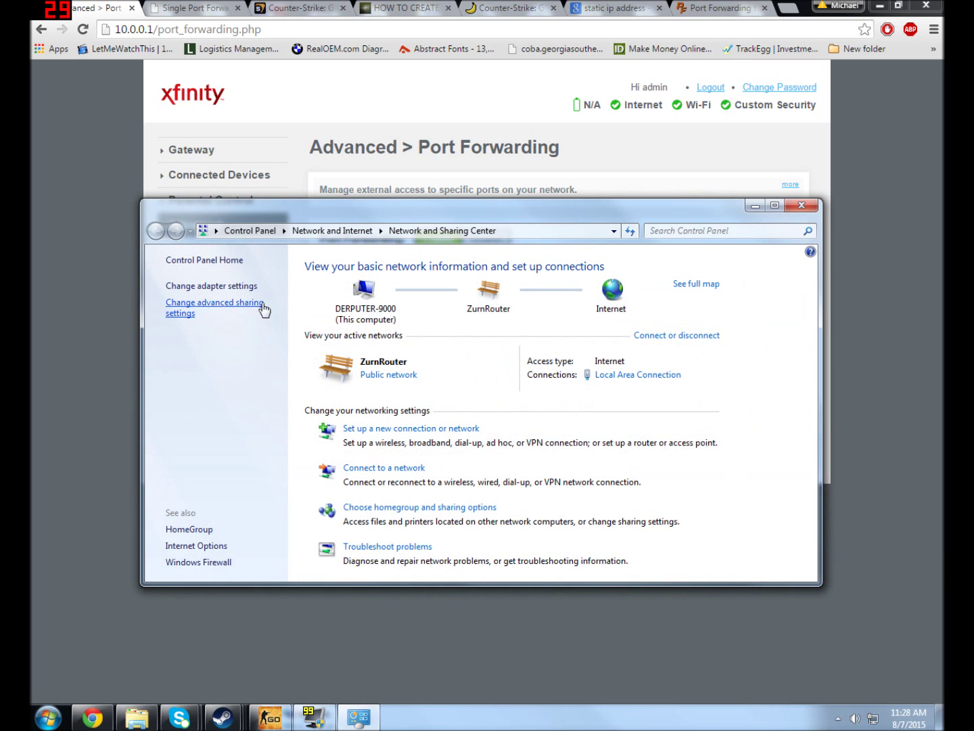
left_click(238, 285)
right_click(230, 277)
left_click(272, 413)
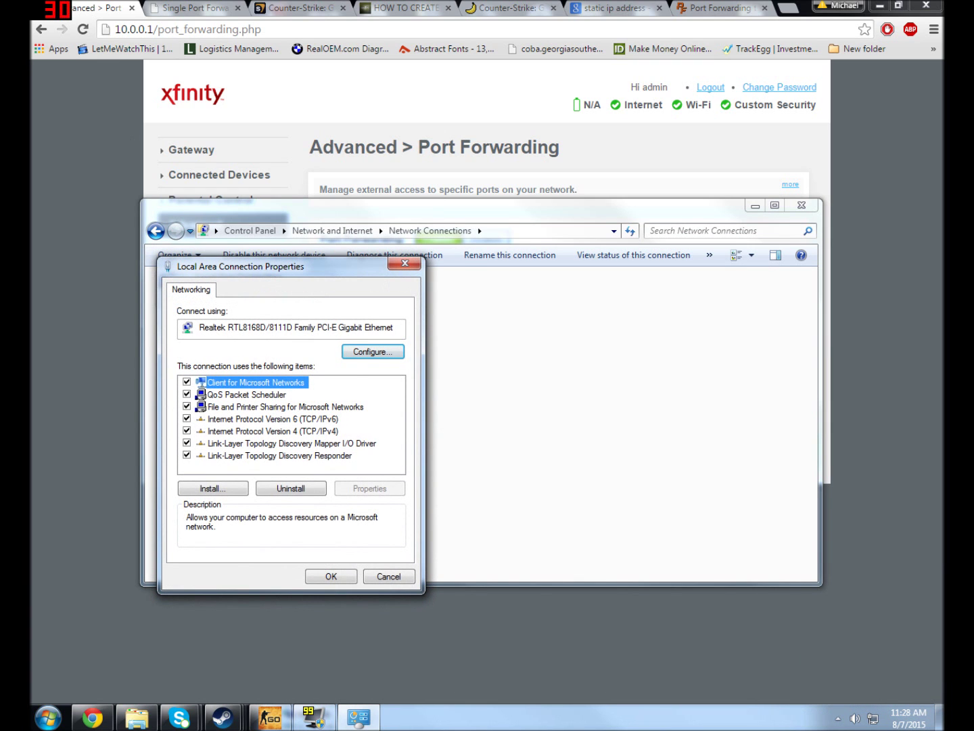
- Open the Internet Protocol Version 4 properties of the Local Area Connection and choose to use a manually specified IP address
left_click(298, 432)
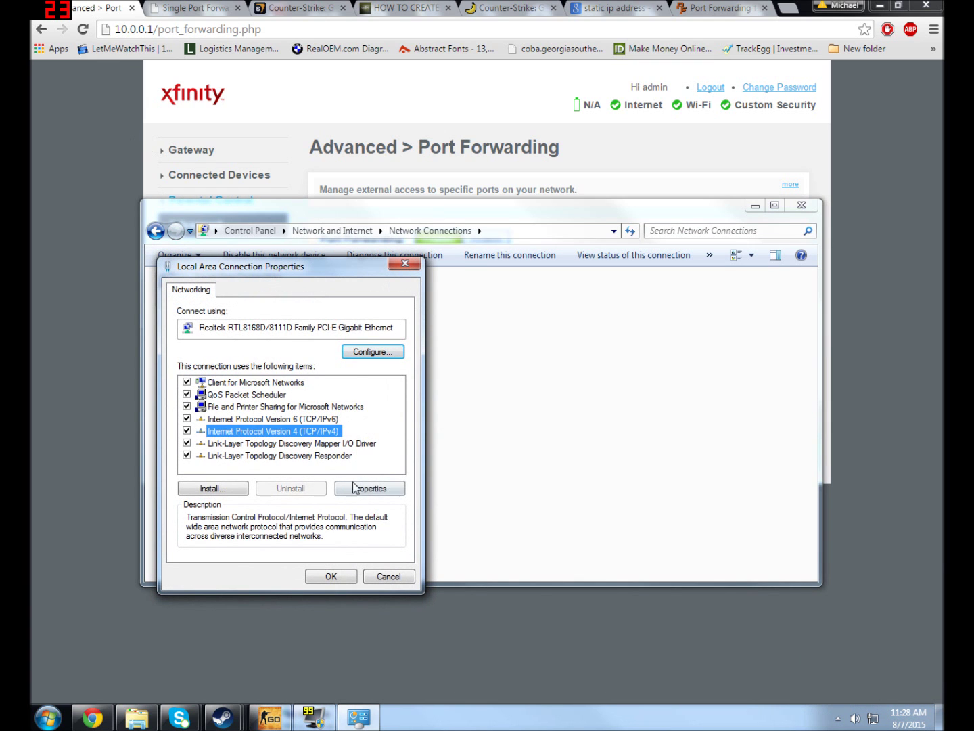
left_click(358, 487)
left_click(244, 423)
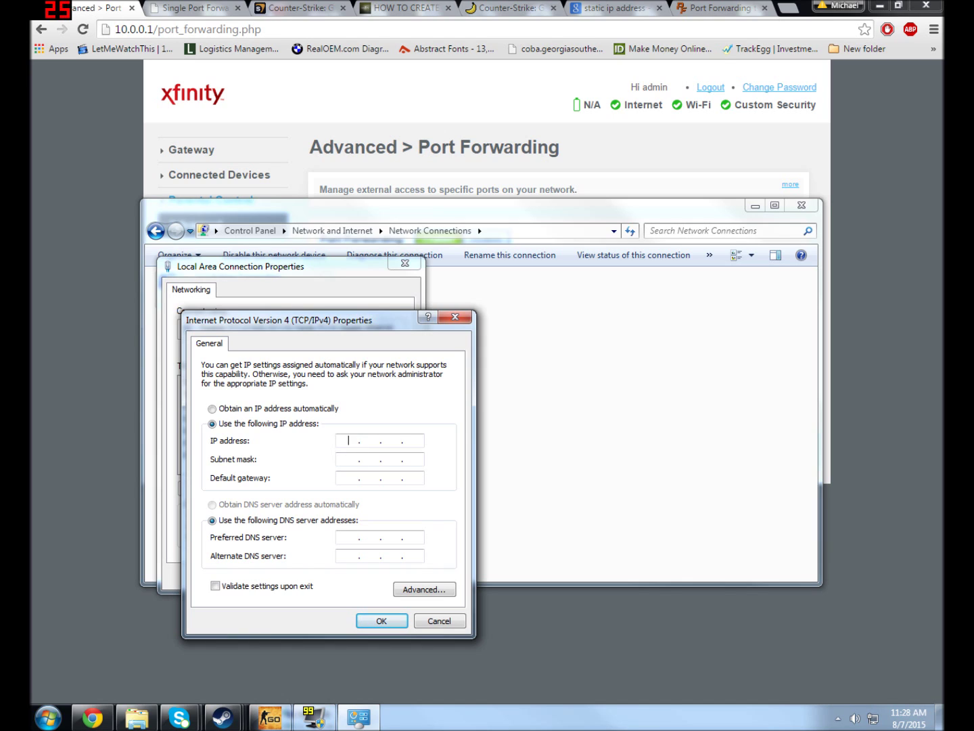
- Set the static IP address to 10.0.0.3 in the IPv4 properties
left_click(349, 459)
left_click(350, 442)
left_click(384, 478)
left_click(351, 442)
type("10...")
key("Tab")
type("3")
left_click(363, 443)
type("3")
double_click(369, 441)
type("0.0.3")
- Set the subnet mask to 255.255.255.0 and the default gateway to 10.0.0.1
double_click(349, 459)
type("255 . 255 . 255")
left_click(350, 476)
type("10 . 0 . 0 . 0")
key("BackSpace")
type("1")
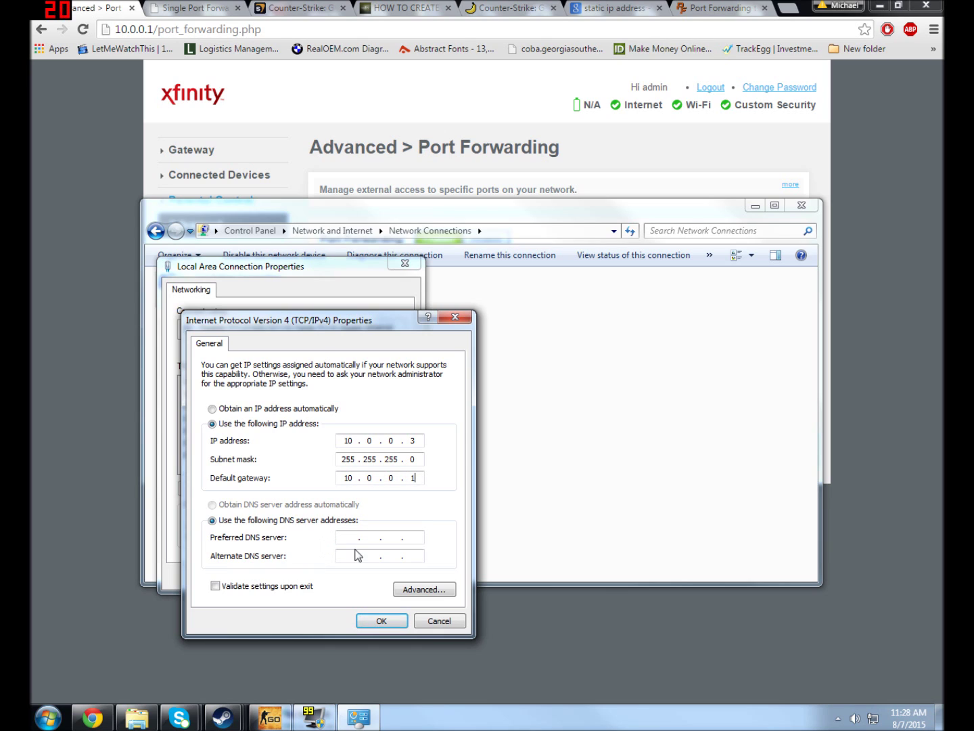
- Set the preferred DNS server to 75.75.75.75 and the alternate DNS server to 75.75.76.76
type("75.75.75.75.75")
key("Tab")
type("75 . 75")
type("76.76")
- Open a command prompt, run ipconfig/all and view the Ethernet adapter's address, gateway and DNS entries
left_click(61, 711)
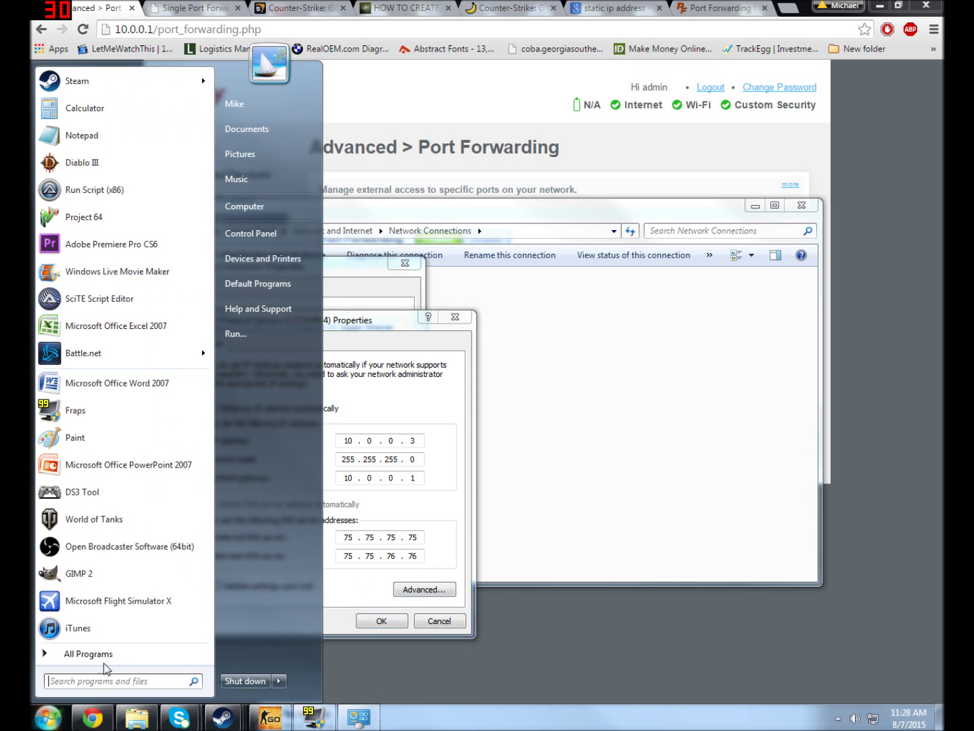
type("cmd")
key("Return")
type("ipconfig/all")
key("Return")
scroll(253, 240, "up", 4)
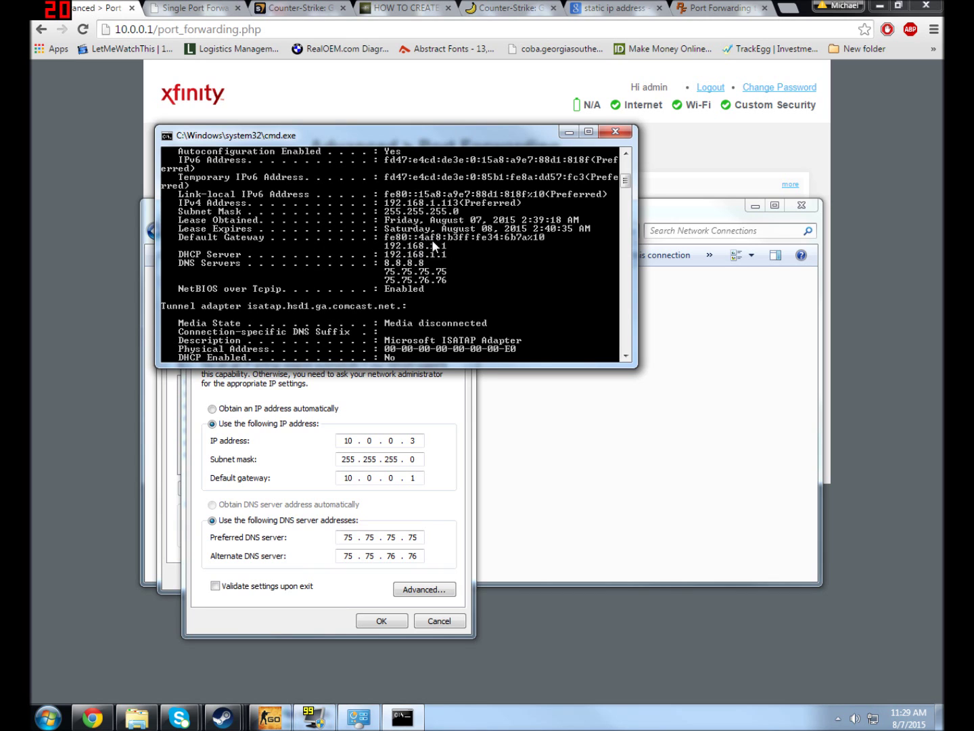
- Compare the IPv4 address, subnet mask, default gateway and DNS servers in the ipconfig output with the static IPv4 settings
left_click(359, 470)
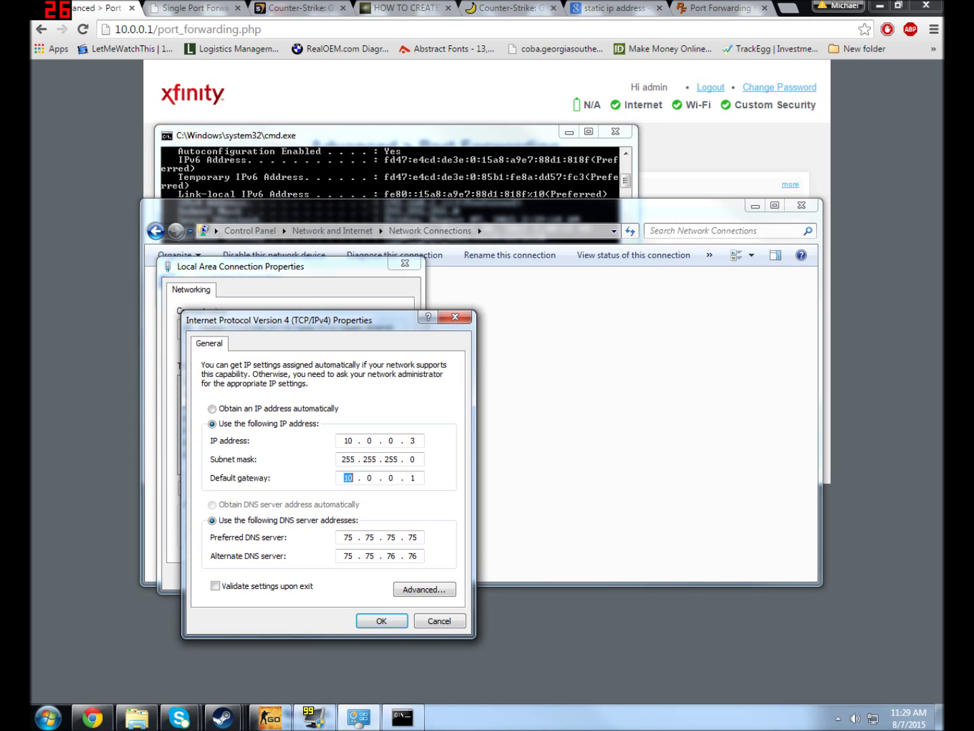
left_click(365, 195)
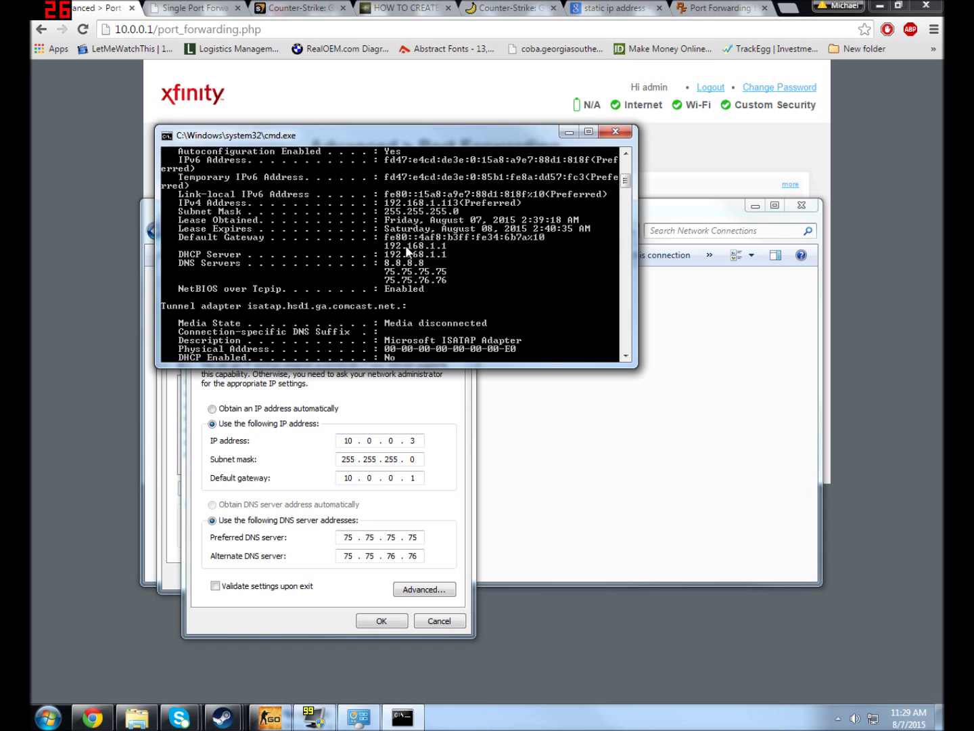
scroll(419, 283, "up", 2)
scroll(421, 289, "up", 1)
scroll(439, 282, "down", 8)
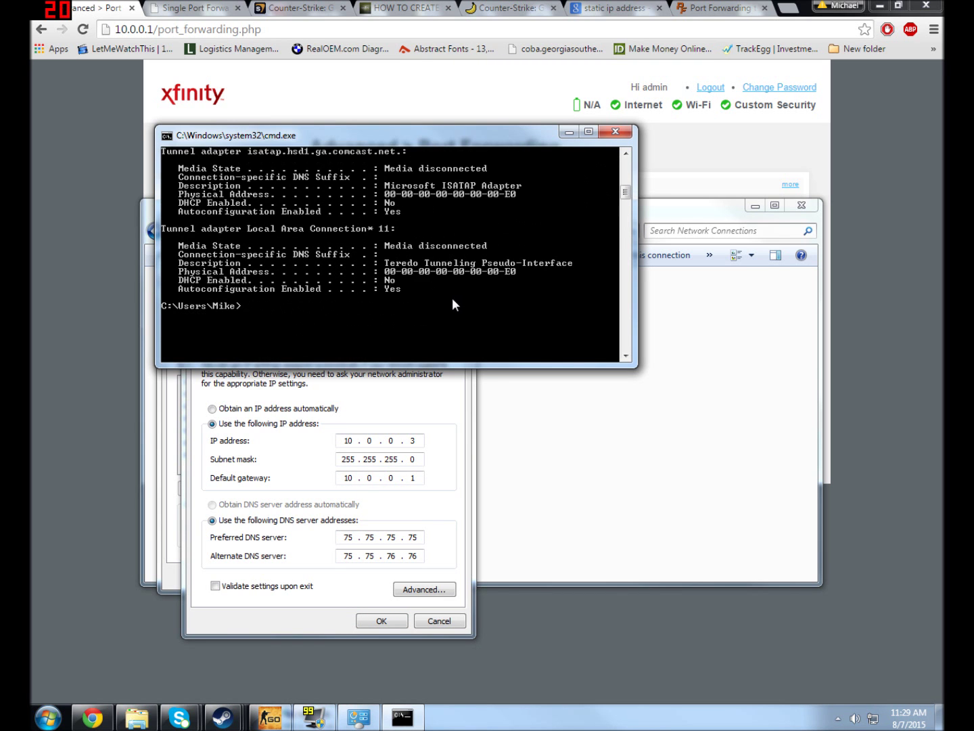
scroll(461, 299, "up", 10)
scroll(438, 289, "down", 3)
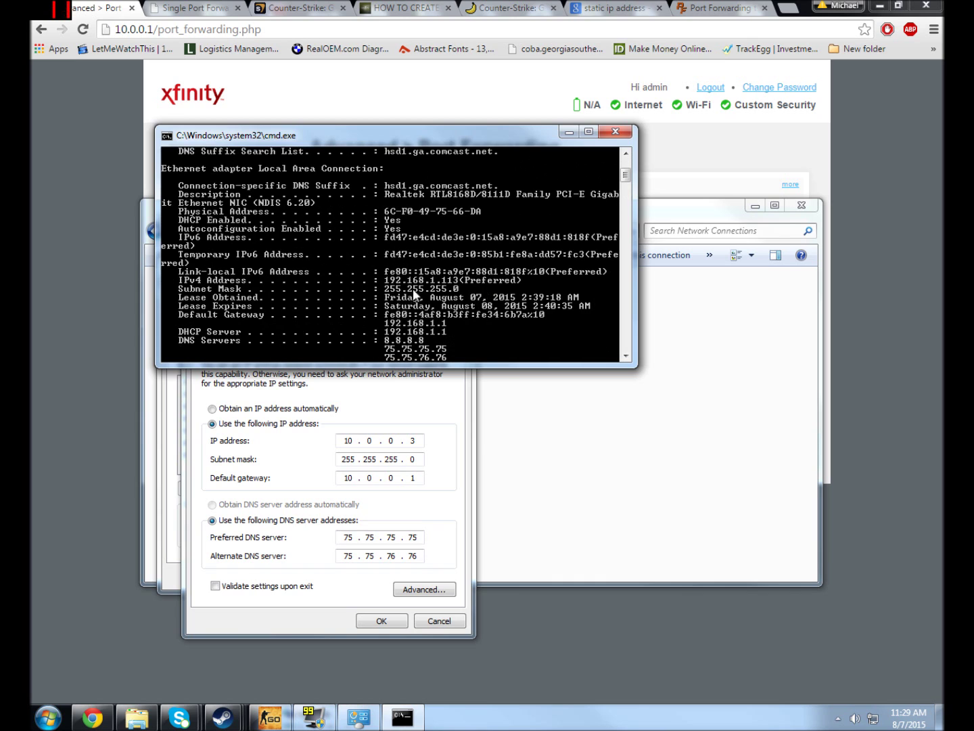
scroll(284, 295, "down", 2)
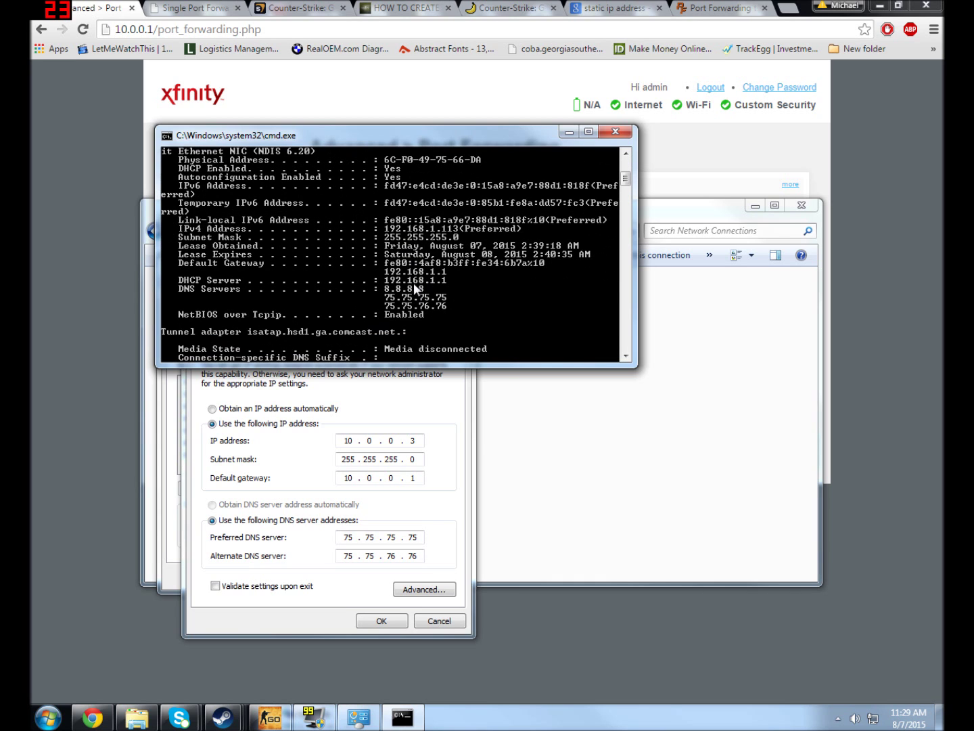
- Recheck the IP address entry in the IPv4 properties and accept the static settings
left_click(348, 440)
left_click(368, 441)
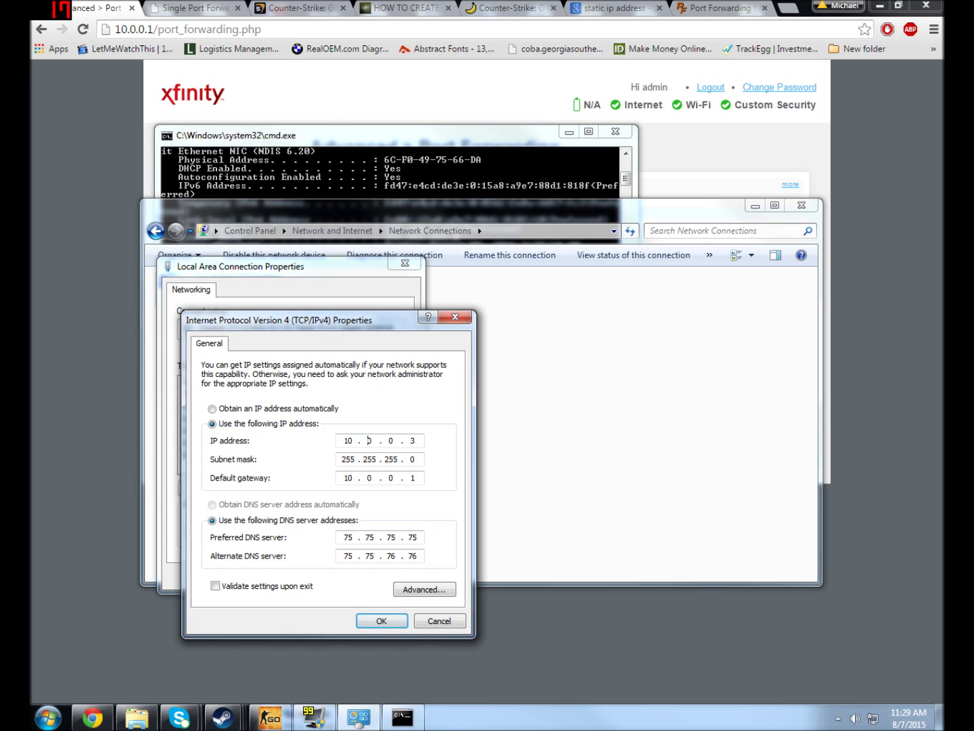
left_click(345, 441)
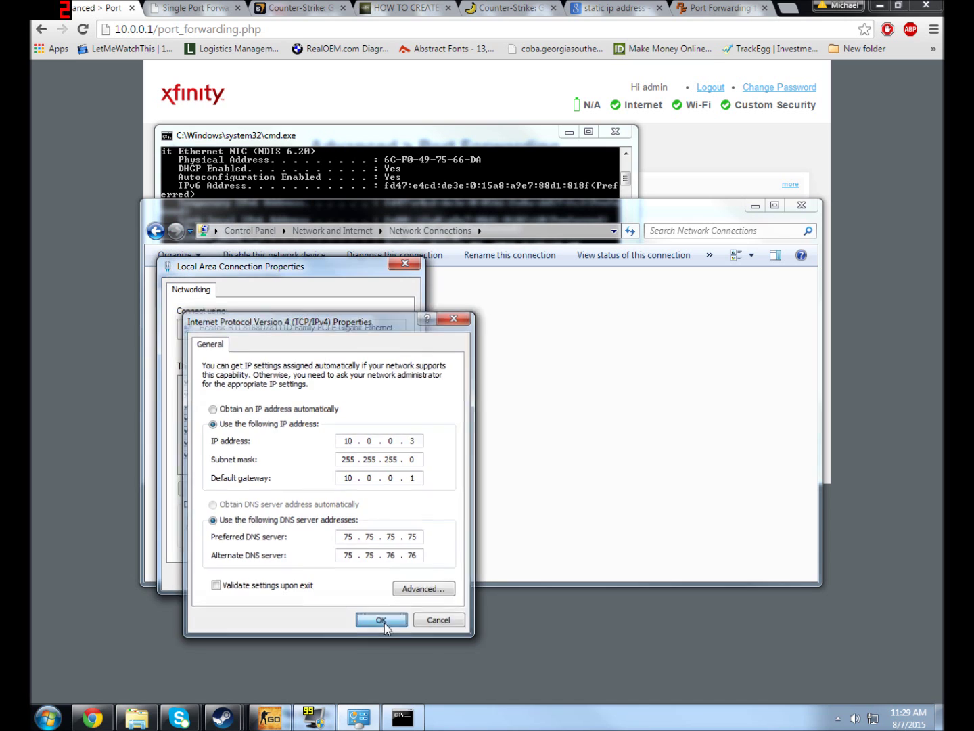
left_click(383, 622)
- Switch the IPv4 properties back to obtaining IP and DNS addresses automatically, and close the Network Connections and command prompt windows
left_click(274, 430)
left_click(371, 485)
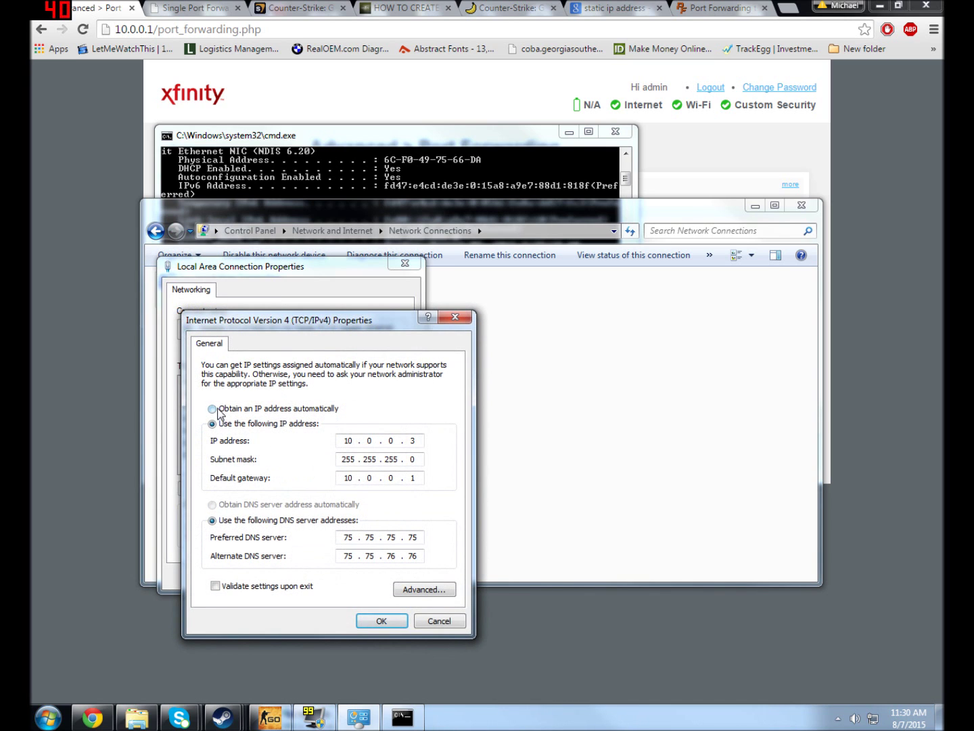
left_click(212, 409)
left_click(213, 504)
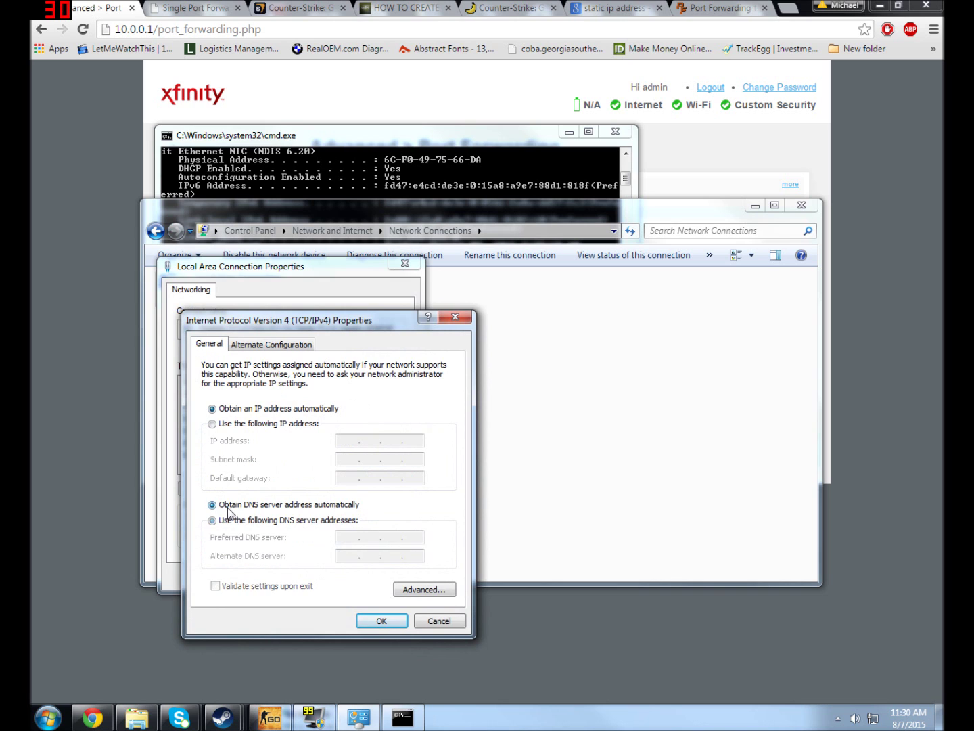
left_click(382, 621)
left_click(338, 572)
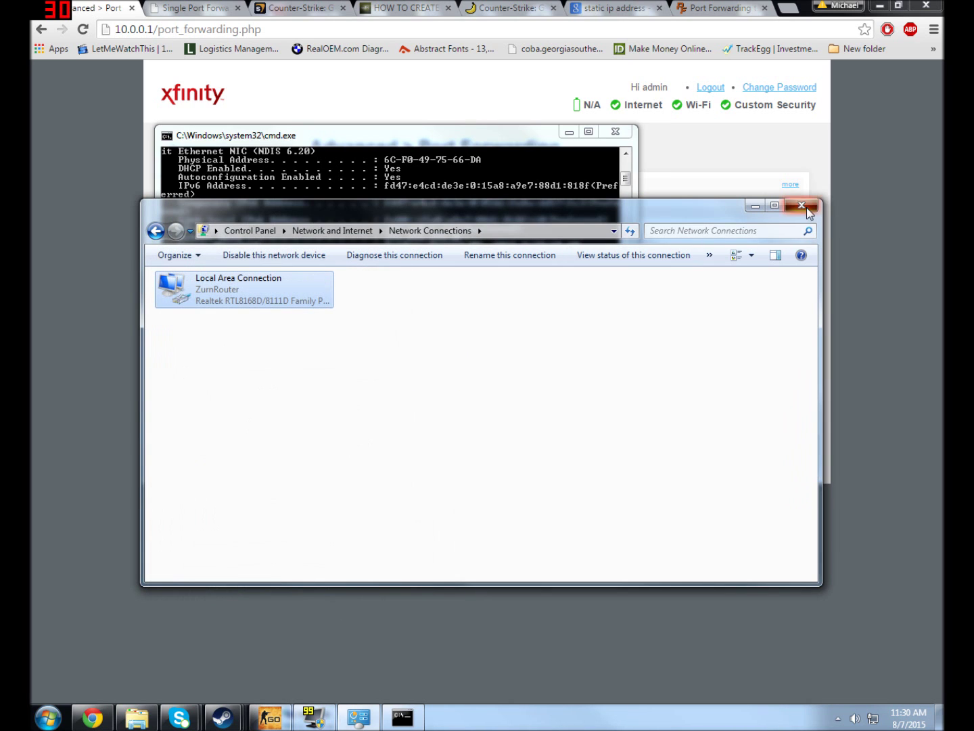
left_click(802, 205)
left_click(615, 132)
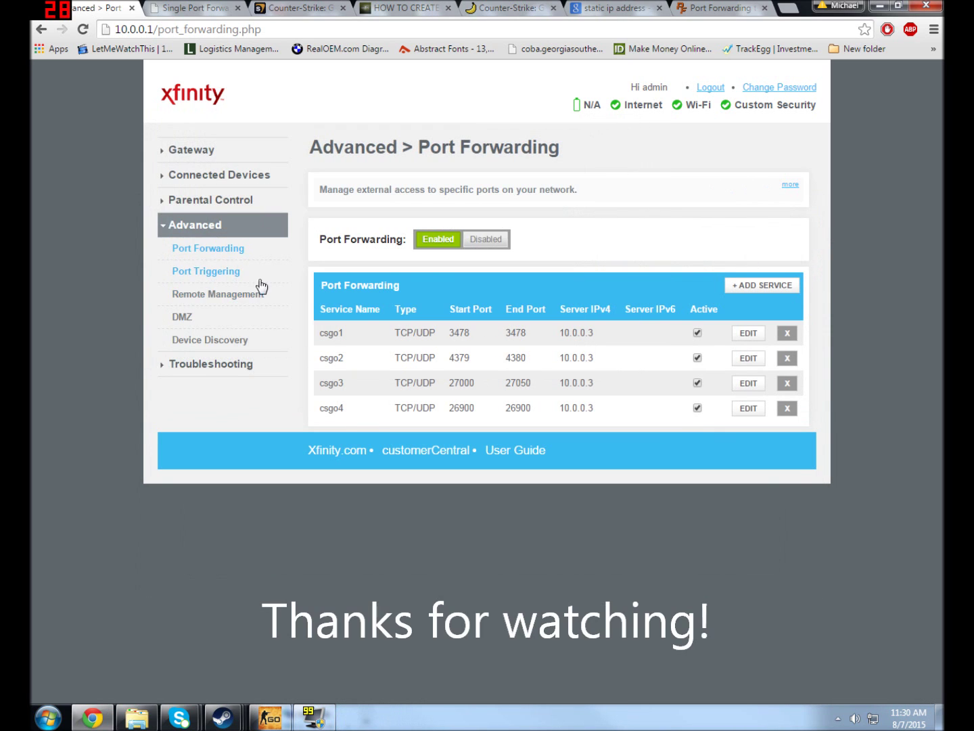
- Revisit the Linksys Single Port Forwarding page, the top of the portforward.com guide and the open CS:GO server tutorials
left_click(195, 7)
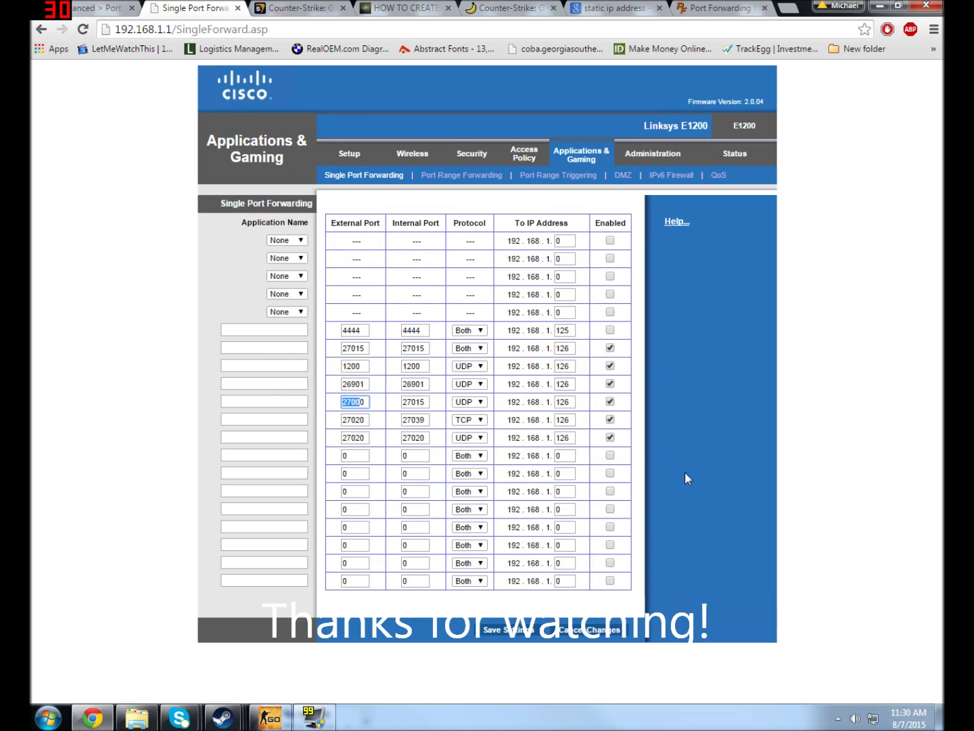
left_click(728, 8)
scroll(638, 136, "up", 5)
scroll(638, 138, "up", 15)
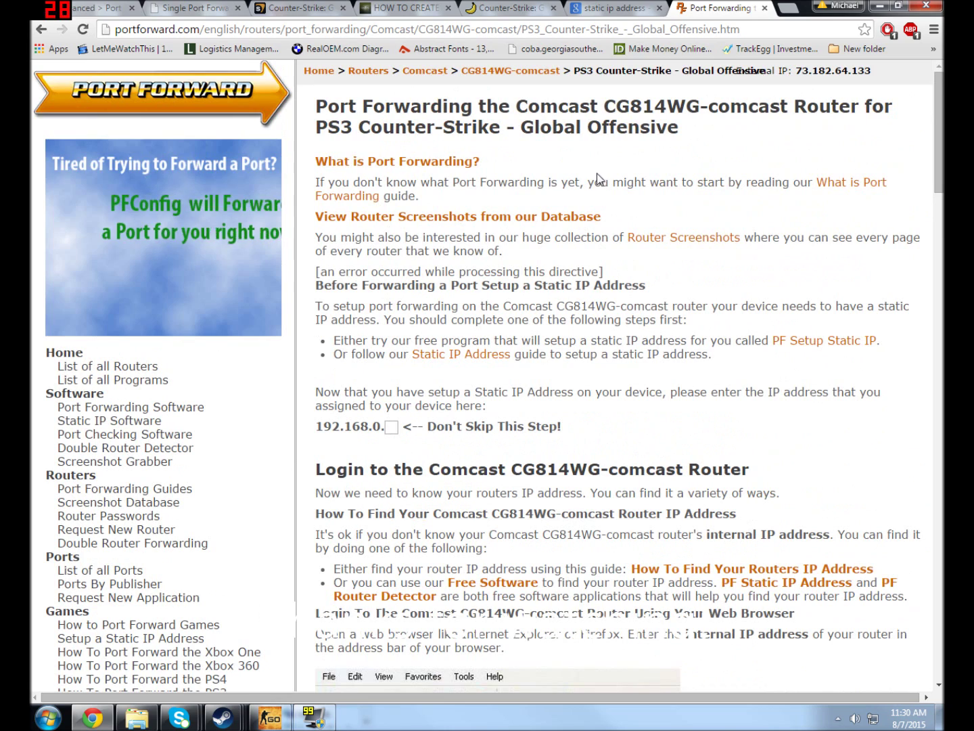
left_click(508, 8)
left_click(613, 8)
left_click(406, 8)
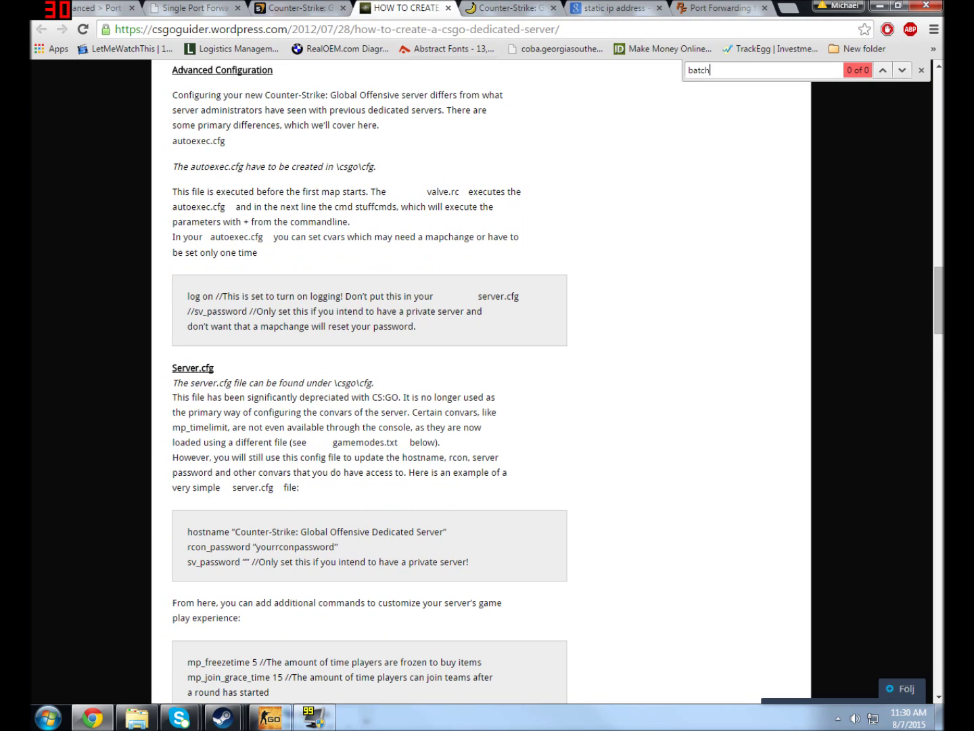